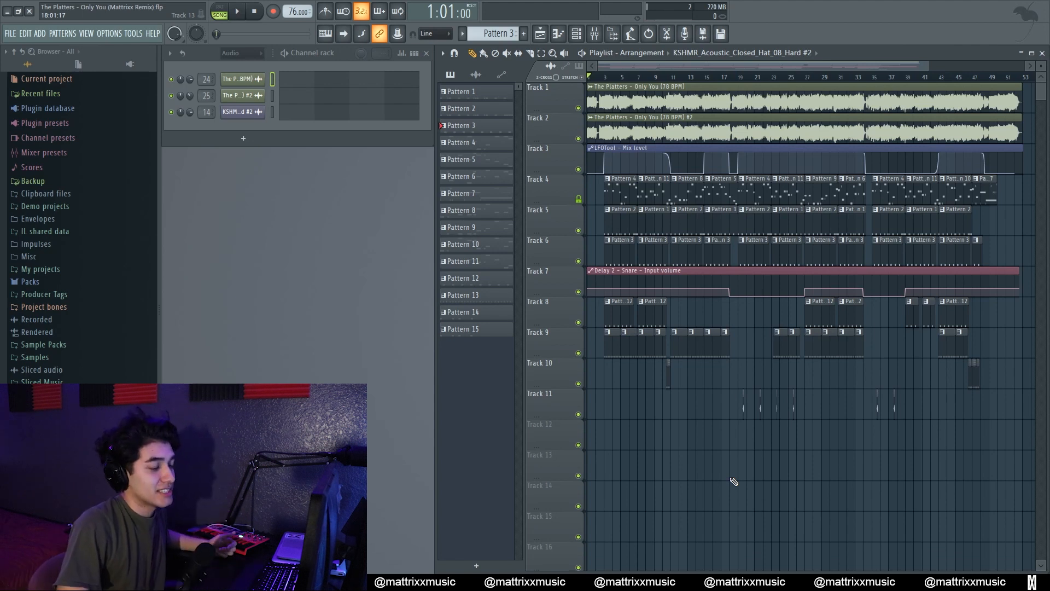
{"action": "scroll", "coordinate": [733, 481], "scroll_direction": "down", "scroll_amount": 2}
{"action": "scroll", "coordinate": [733, 478], "scroll_direction": "up", "scroll_amount": 2}
{"action": "scroll", "coordinate": [732, 478], "scroll_direction": "down", "scroll_amount": 4}
{"action": "scroll", "coordinate": [731, 477], "scroll_direction": "up", "scroll_amount": 4}
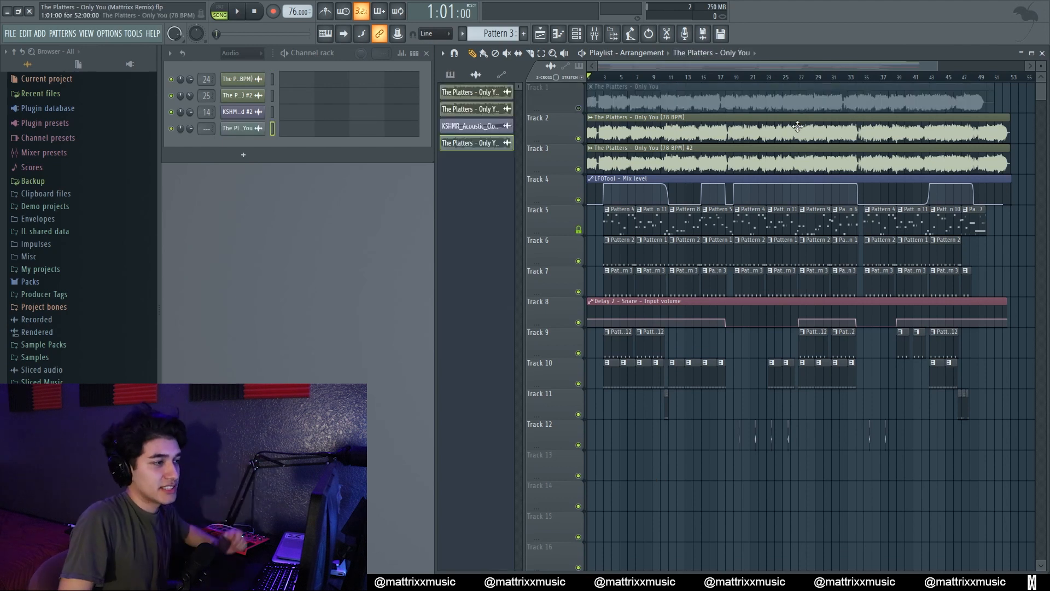
Step: Solo the 78 BPM clip's track, switch the solo to the original song on Track 1, and focus on the song's beginning
{"action": "right_click", "coordinate": [578, 138]}
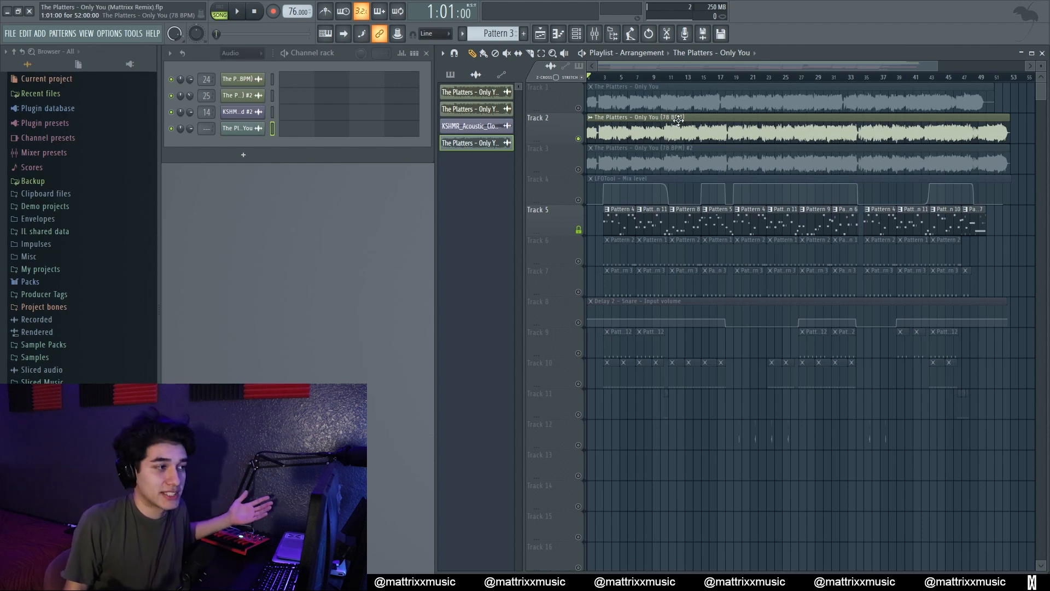
{"action": "right_click", "coordinate": [580, 108]}
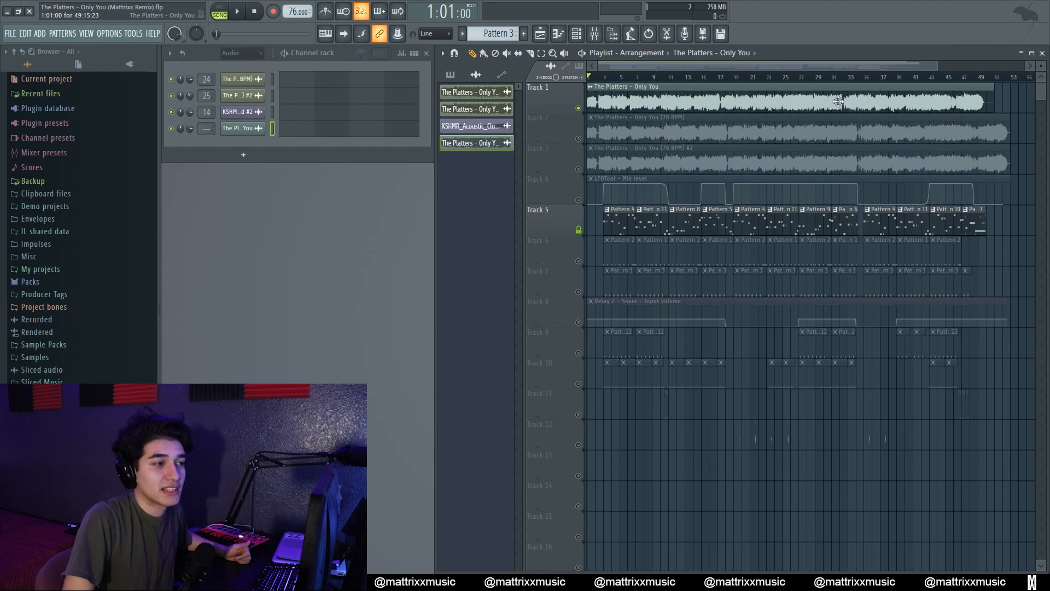
{"action": "left_click_drag", "start_coordinate": [935, 70], "coordinate": [950, 70]}
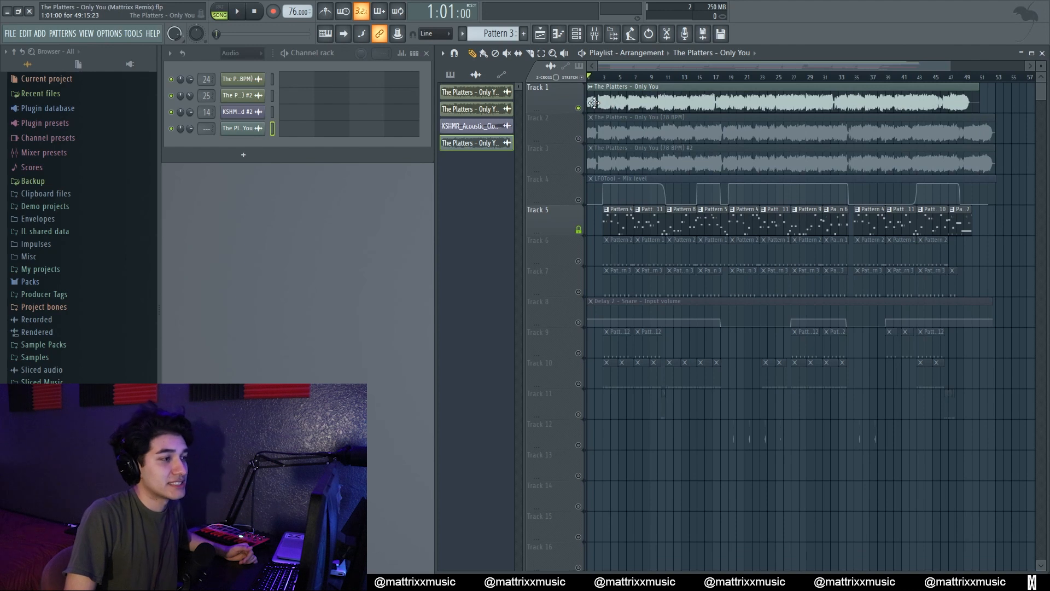
{"action": "left_click_drag", "start_coordinate": [949, 66], "coordinate": [583, 159]}
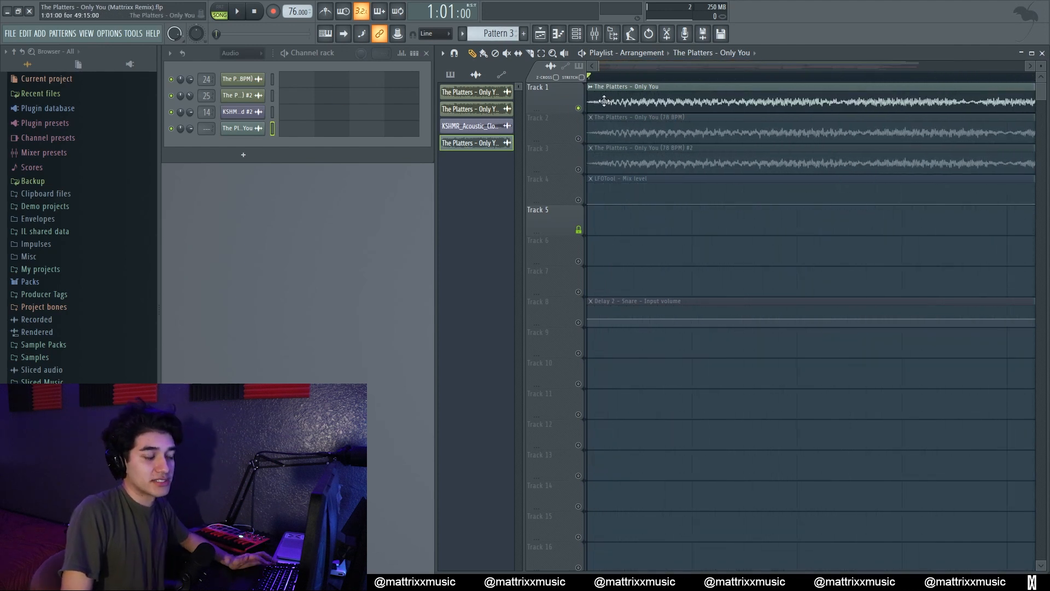
Step: Mute the original song on Track 1, enable the 78 BPM clip on Track 2, and play it against the metronome
{"action": "left_click", "coordinate": [578, 138]}
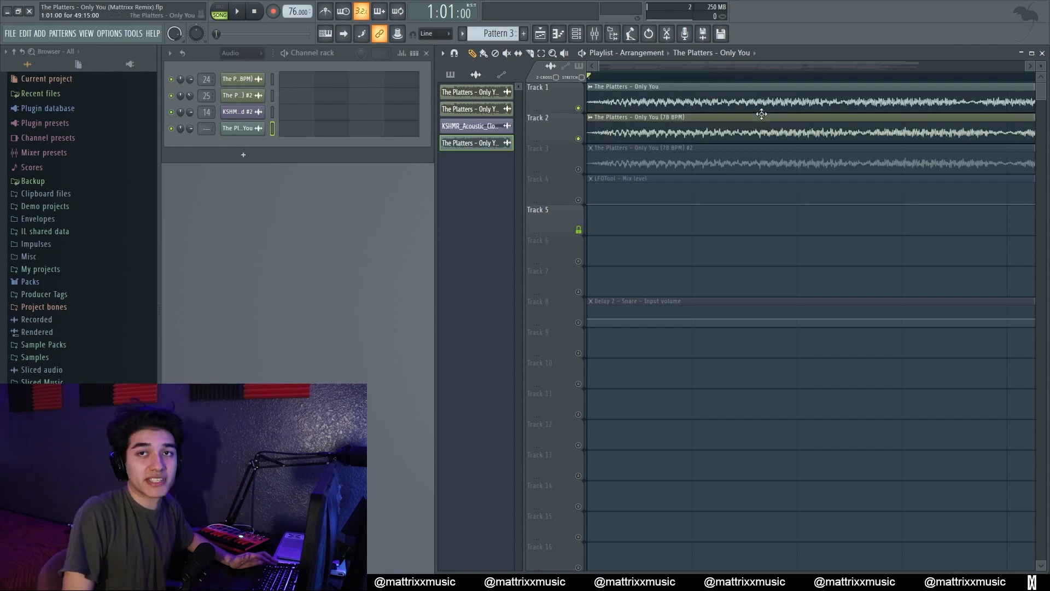
{"action": "left_click", "coordinate": [578, 139]}
{"action": "left_click_drag", "start_coordinate": [600, 68], "coordinate": [670, 67]}
{"action": "left_click", "coordinate": [578, 138]}
{"action": "left_click", "coordinate": [578, 107]}
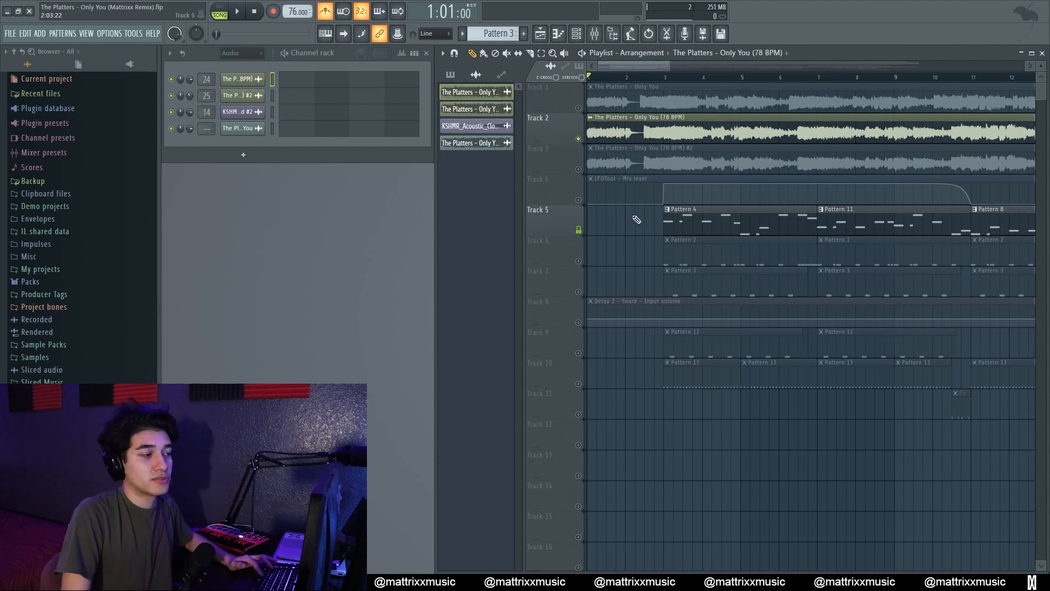
{"action": "key", "text": "space"}
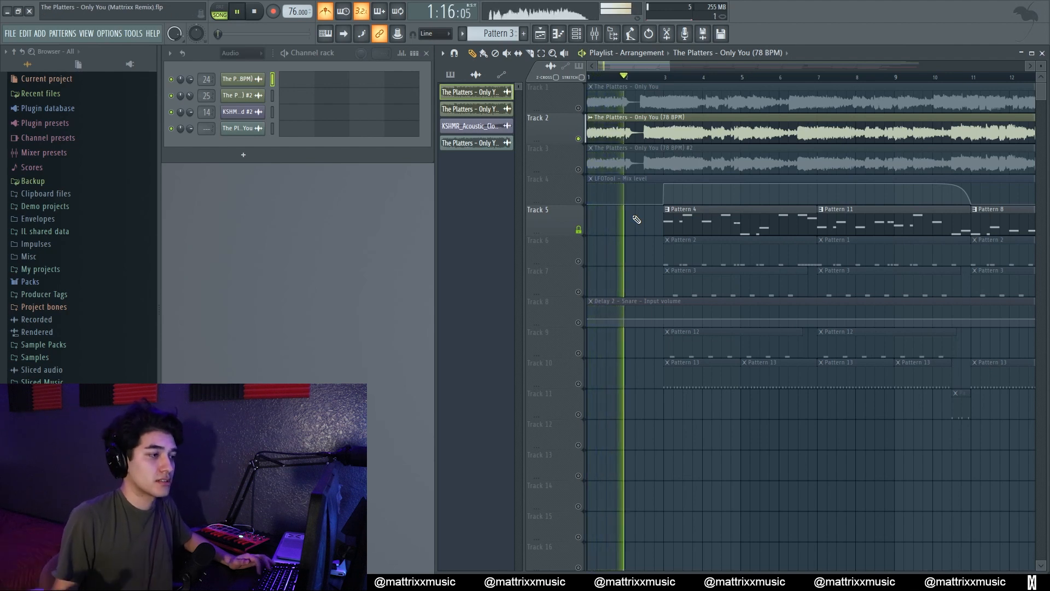
Step: Unmute the LFOTool and Delay 2 automation tracks, and swap the active audio from the 78 BPM clip to the original song
{"action": "left_click", "coordinate": [578, 200]}
{"action": "left_click", "coordinate": [578, 322]}
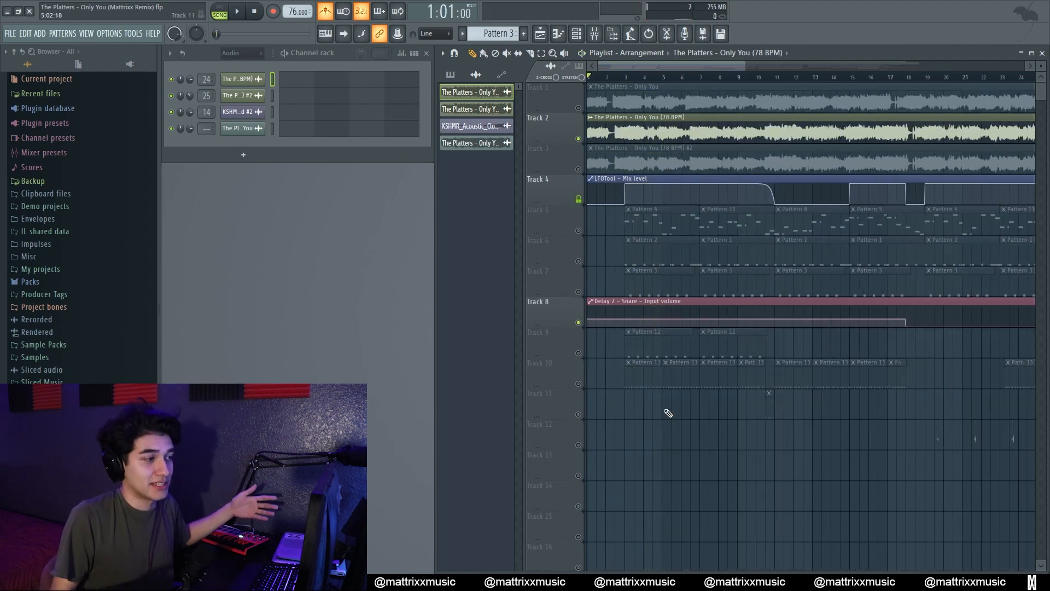
{"action": "left_click", "coordinate": [578, 139]}
{"action": "left_click", "coordinate": [578, 107]}
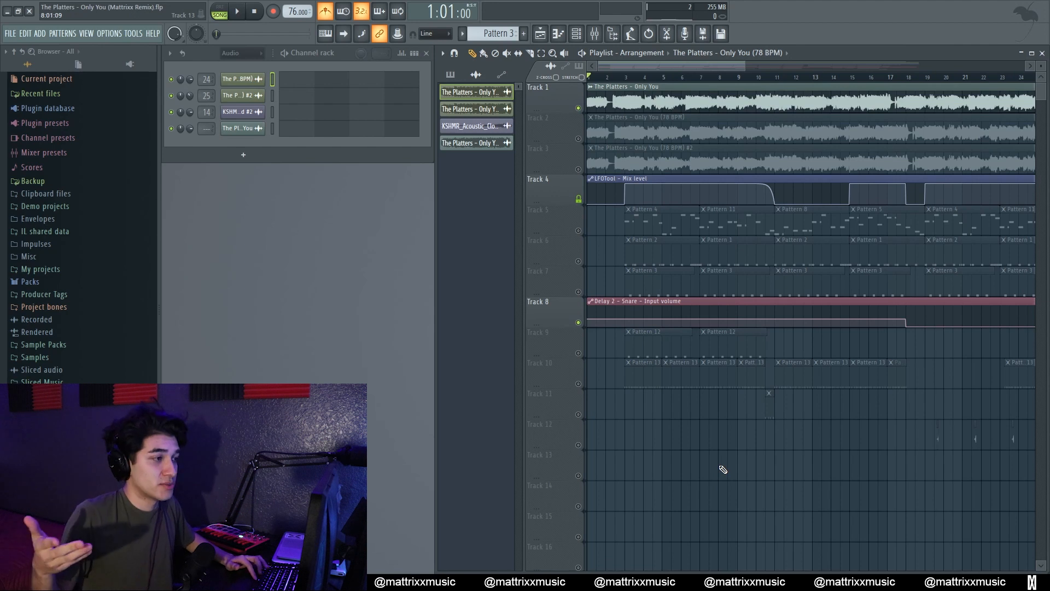
Step: Play the original song on Track 1 against the metronome, stop playback, and look over the full arrangement
{"action": "key", "text": "space"}
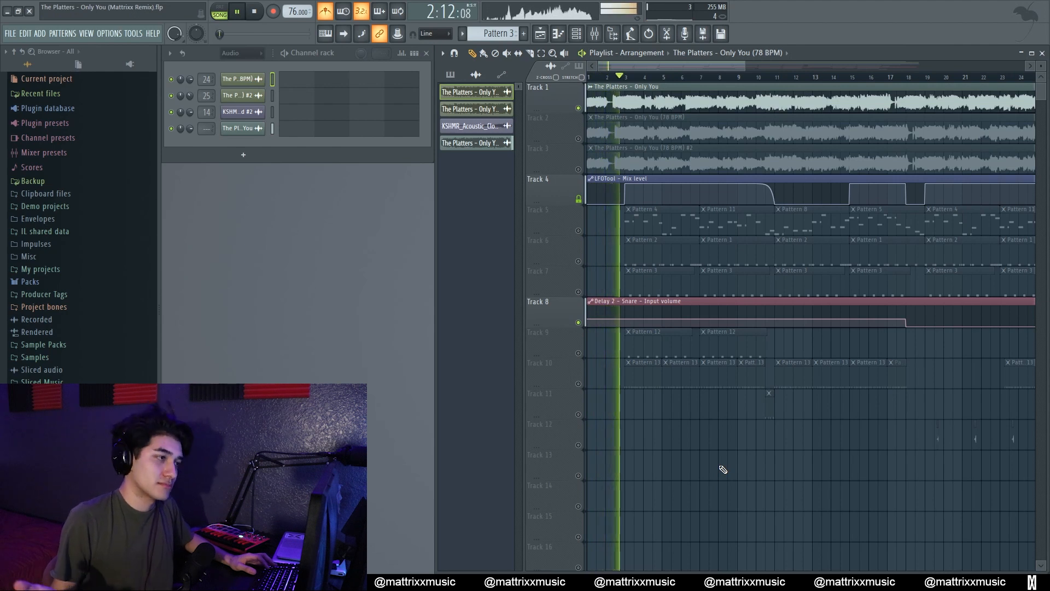
{"action": "key", "text": "space"}
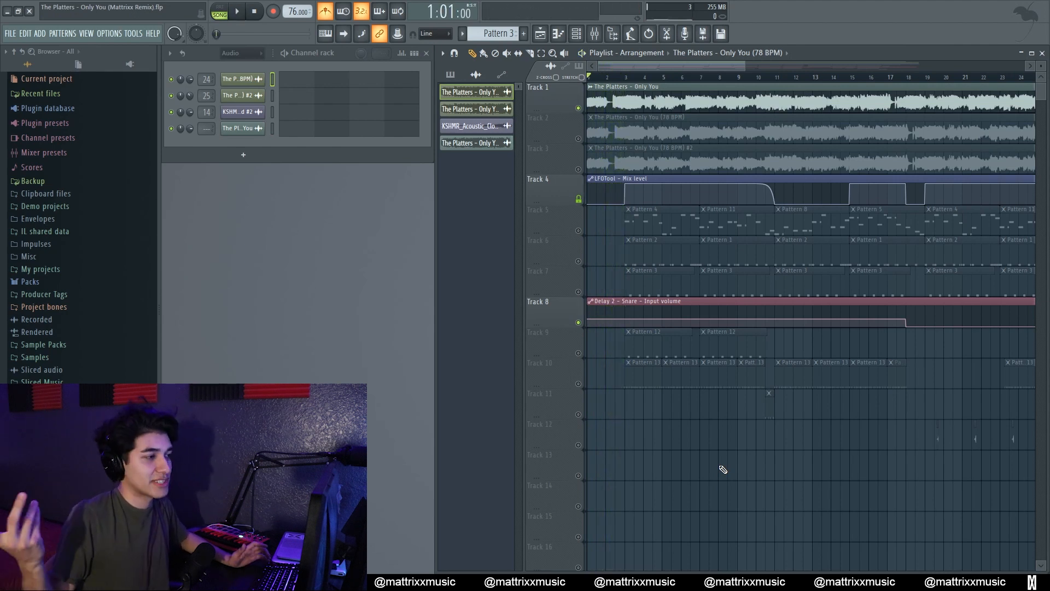
{"action": "left_click_drag", "start_coordinate": [744, 67], "coordinate": [943, 247]}
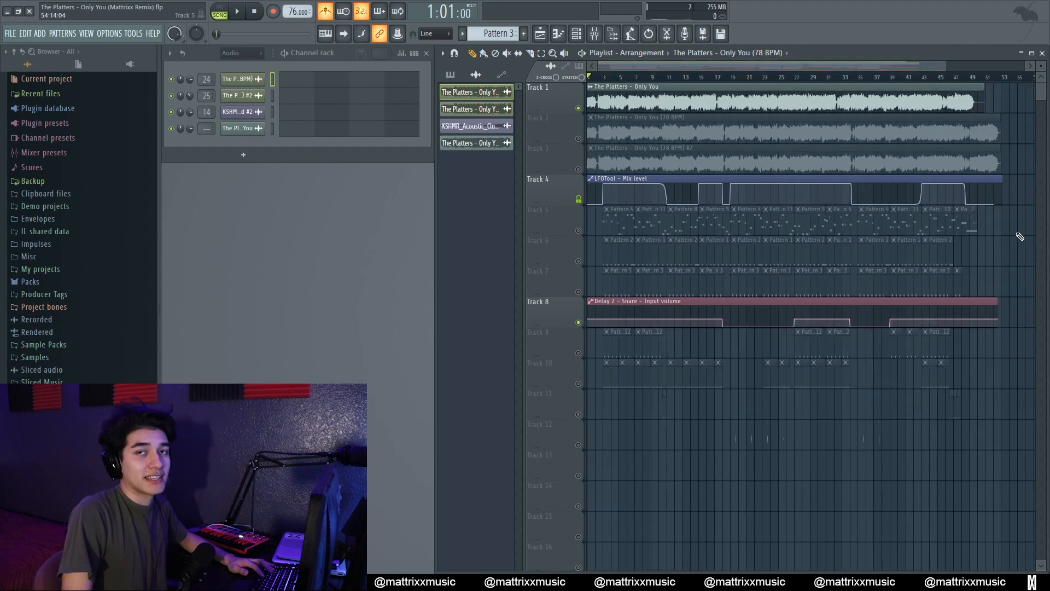
Step: Inspect the 78 BPM clip's channel settings and the list of available time-stretching modes, leaving the mode unchanged
{"action": "double_click", "coordinate": [659, 122]}
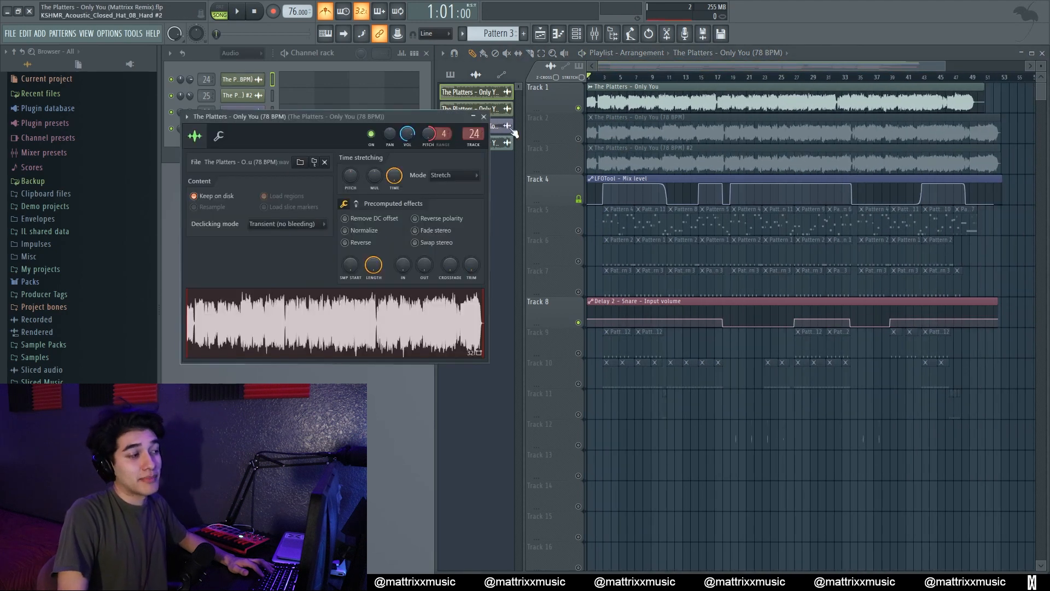
{"action": "left_click", "coordinate": [484, 116]}
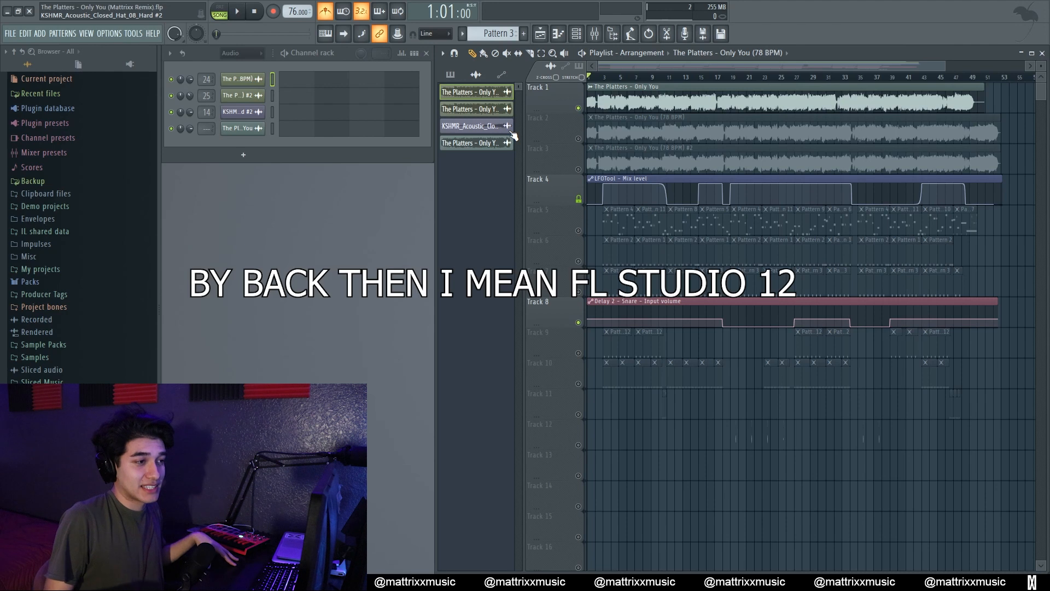
{"action": "double_click", "coordinate": [656, 116]}
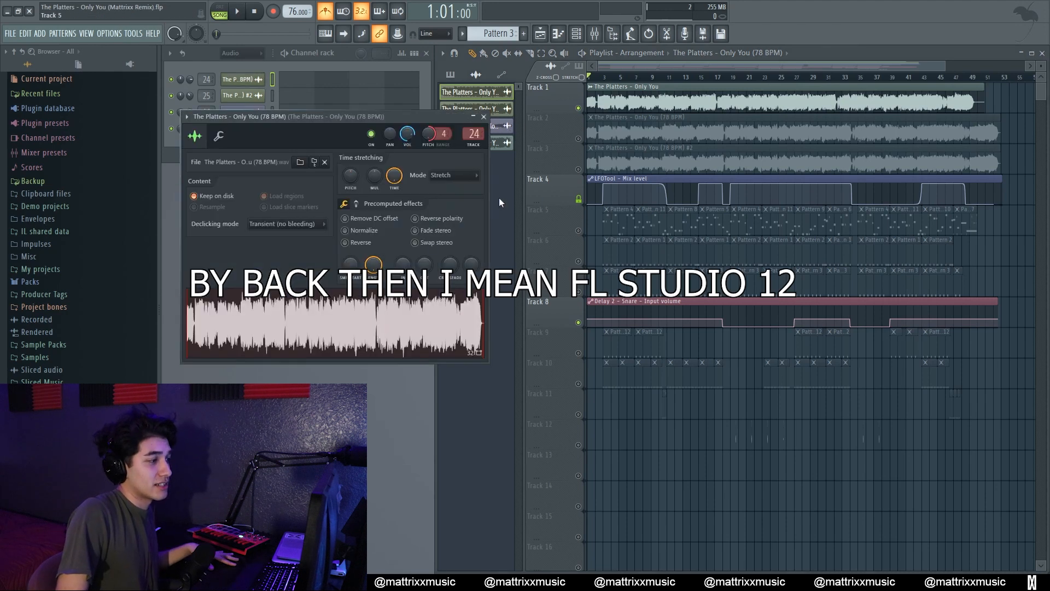
{"action": "left_click", "coordinate": [439, 175]}
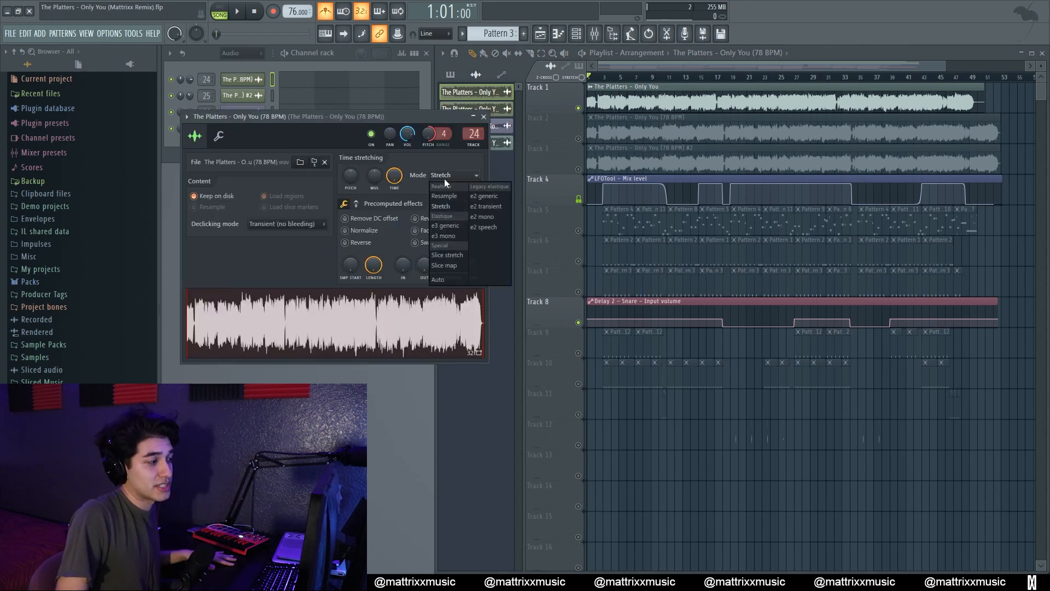
{"action": "left_click", "coordinate": [340, 165]}
{"action": "left_click", "coordinate": [466, 176]}
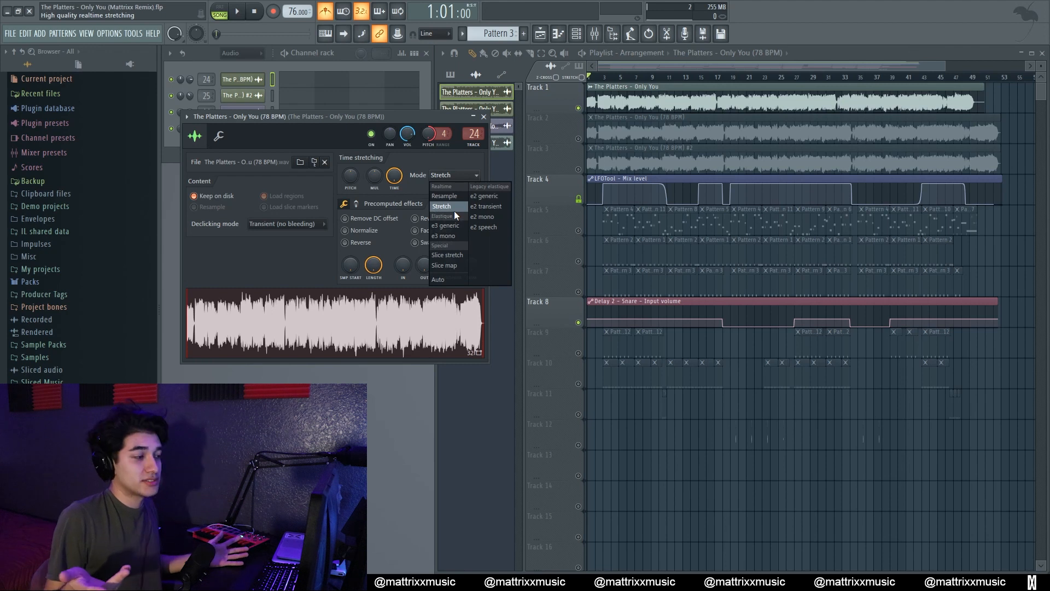
{"action": "left_click", "coordinate": [468, 159]}
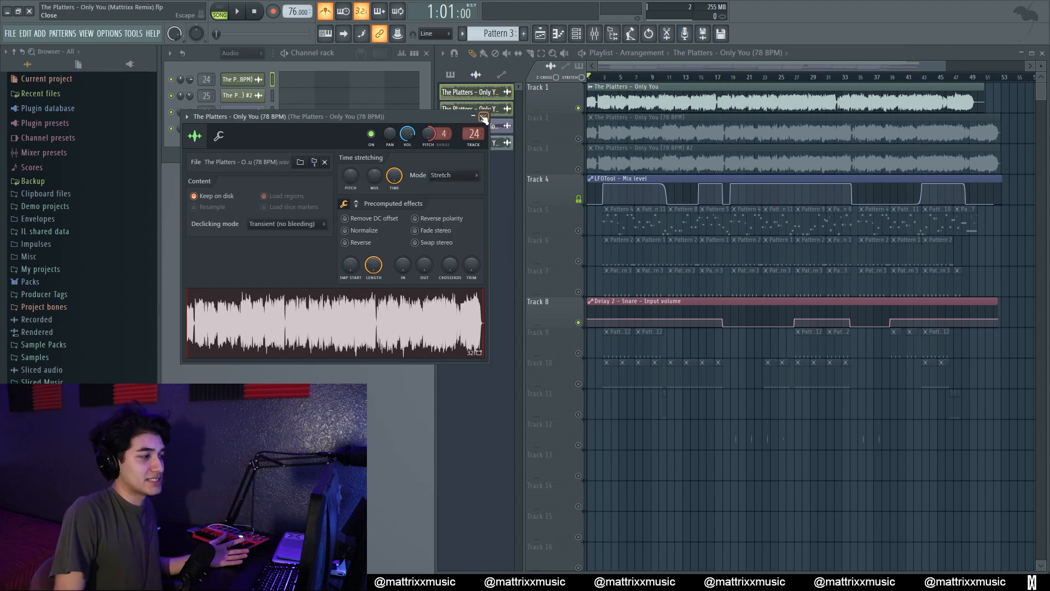
{"action": "left_click", "coordinate": [483, 117]}
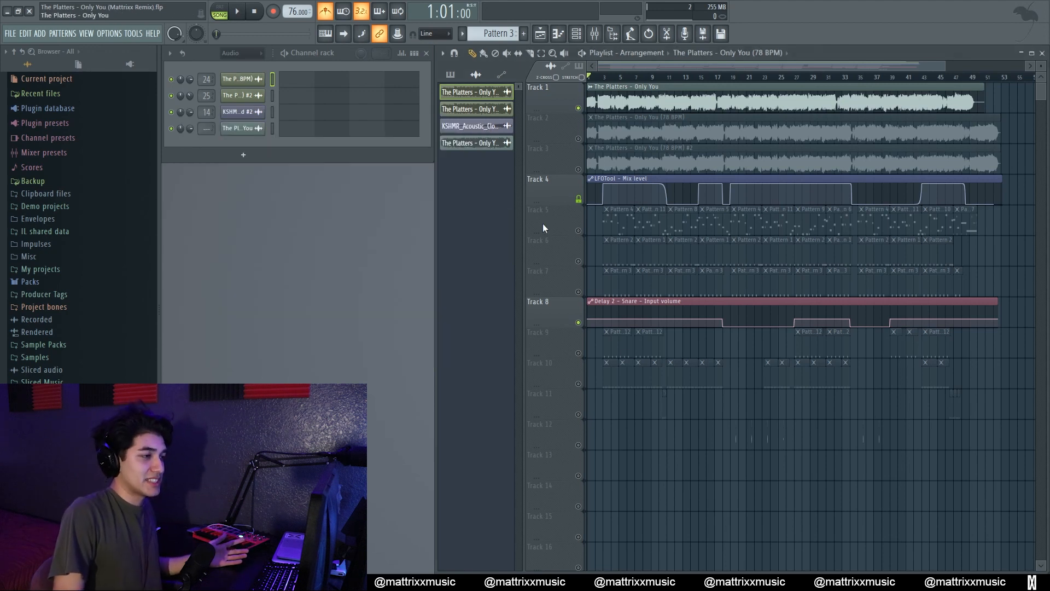
Step: Review the Stretch and e3 generic options among the 78 BPM clip's time-stretching modes without picking a different one
{"action": "double_click", "coordinate": [648, 106]}
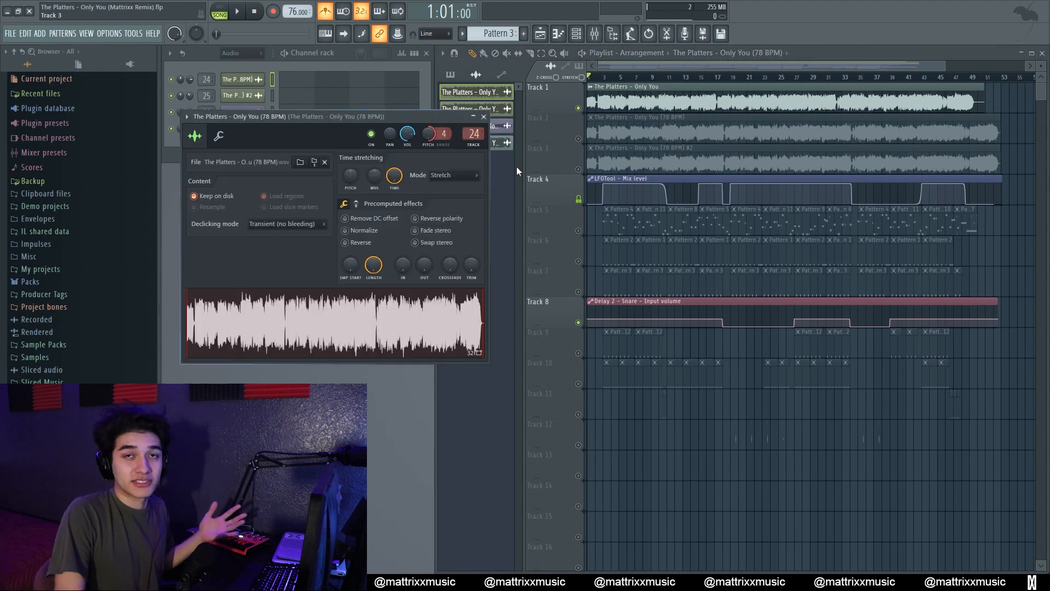
{"action": "left_click", "coordinate": [460, 175]}
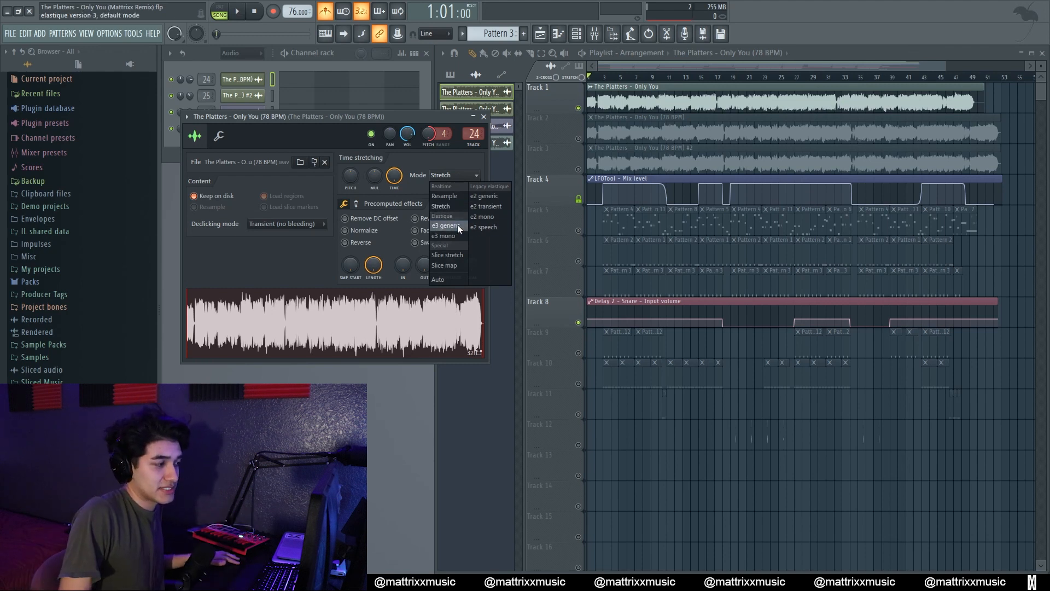
{"action": "left_click", "coordinate": [496, 196]}
{"action": "left_click", "coordinate": [483, 117]}
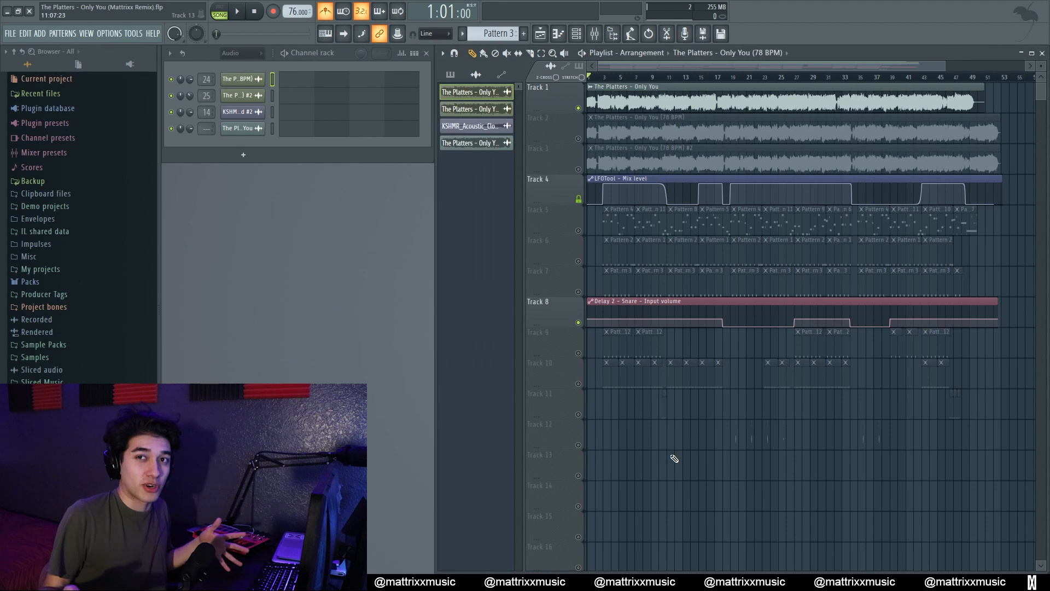
{"action": "double_click", "coordinate": [725, 133]}
{"action": "left_click", "coordinate": [460, 176]}
{"action": "left_click", "coordinate": [458, 166]}
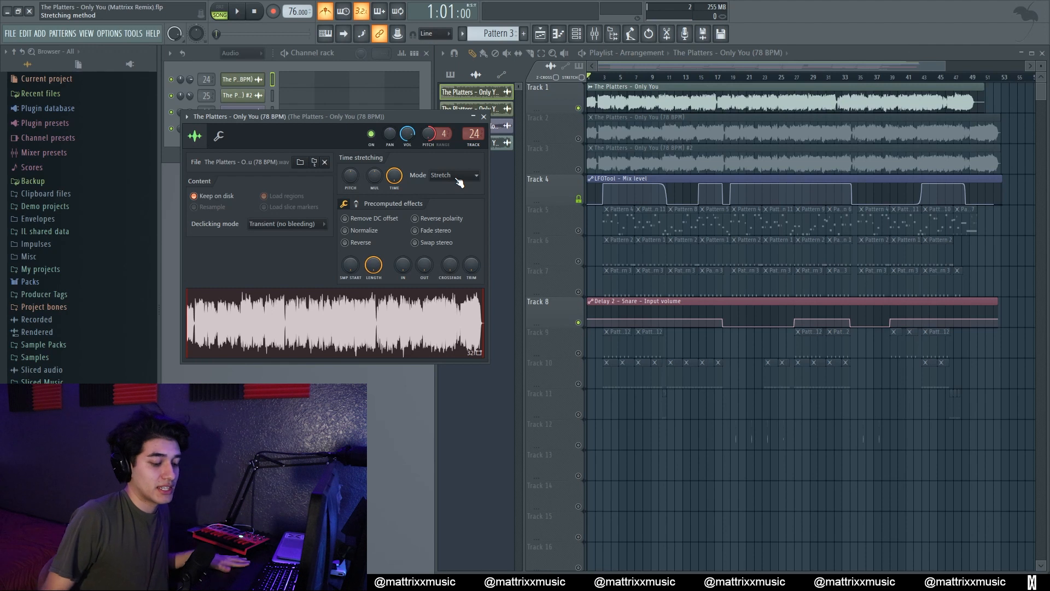
{"action": "left_click", "coordinate": [483, 117]}
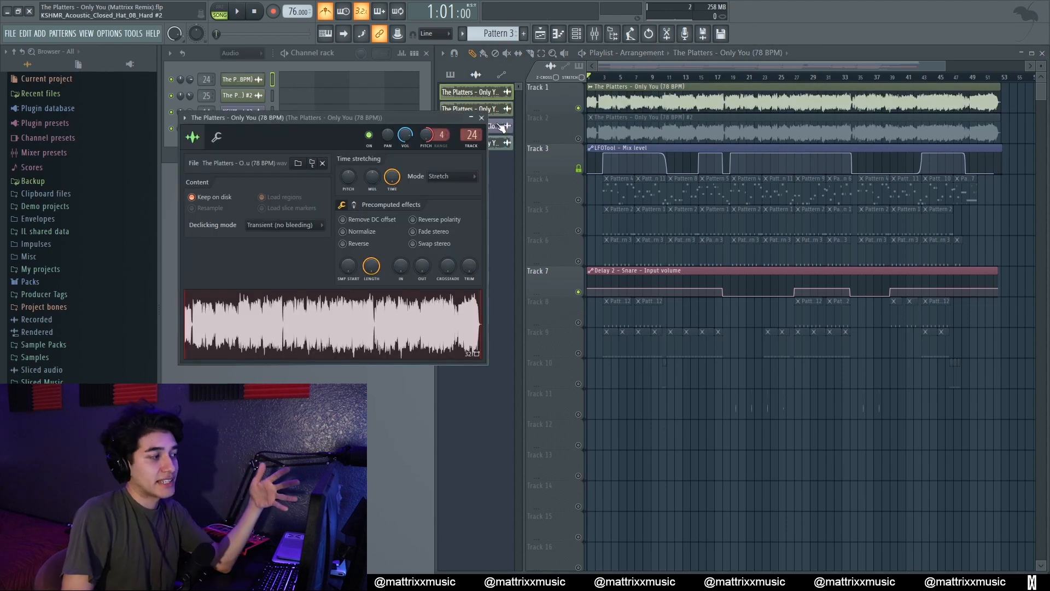
Step: Check the project tempo and the stretching method in the 78 BPM clip's channel settings
{"action": "left_click", "coordinate": [481, 117]}
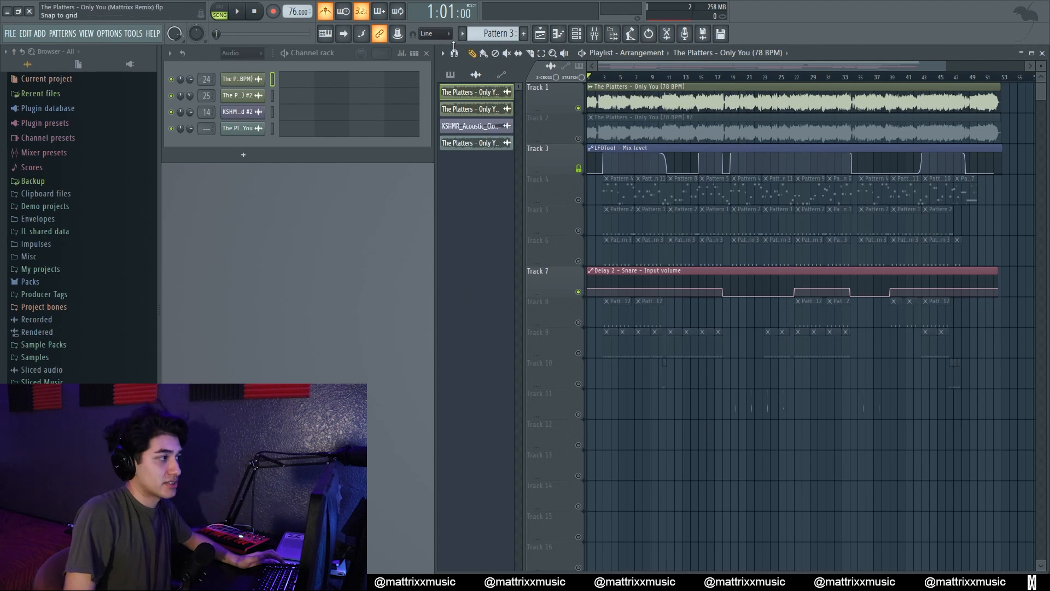
{"action": "scroll", "coordinate": [293, 16], "scroll_direction": "down", "scroll_amount": 1}
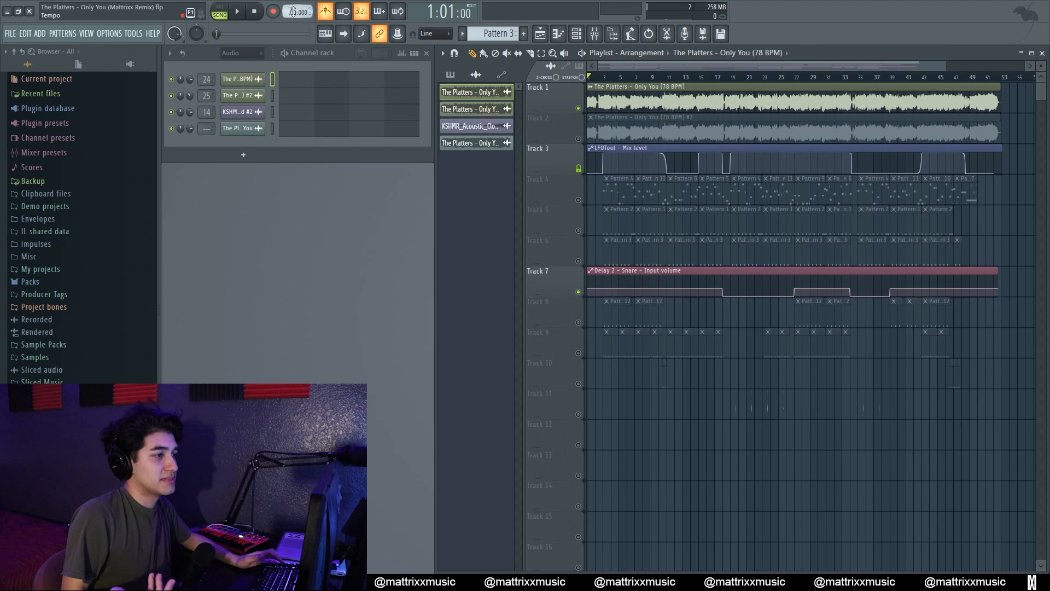
{"action": "double_click", "coordinate": [695, 87]}
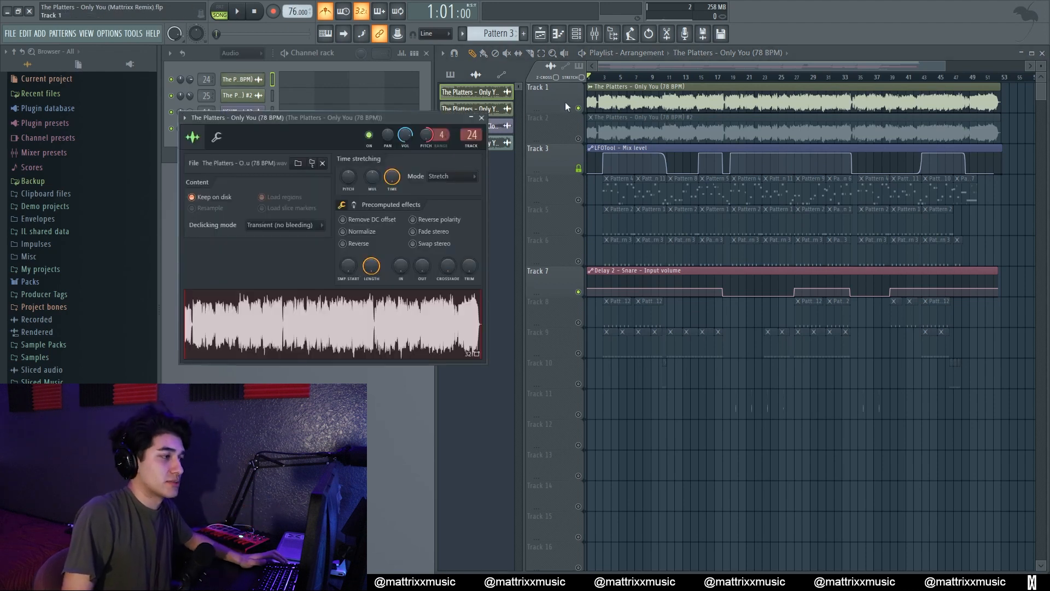
{"action": "left_click", "coordinate": [484, 117]}
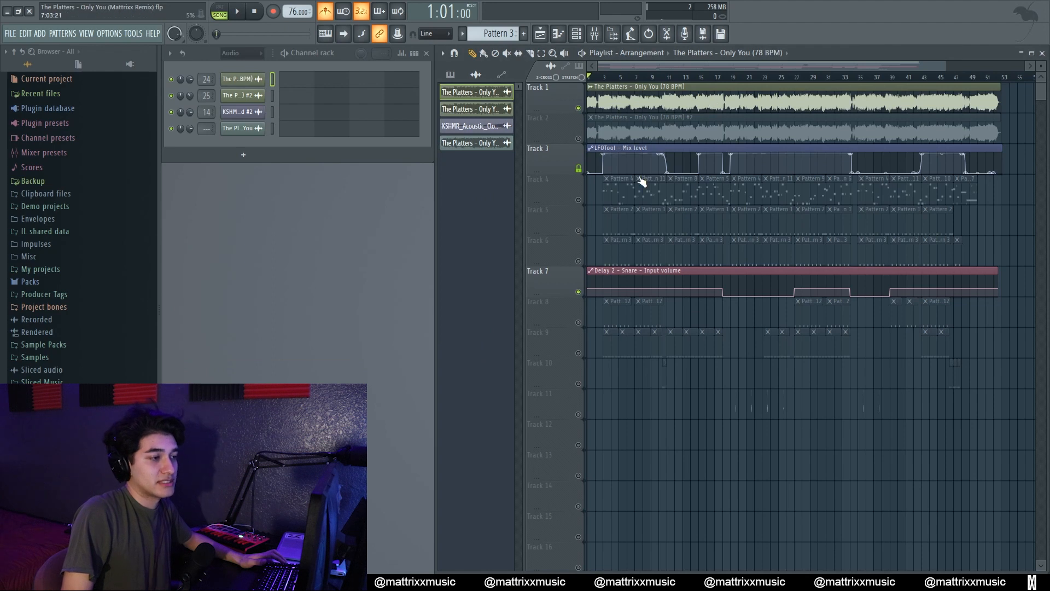
{"action": "double_click", "coordinate": [651, 108]}
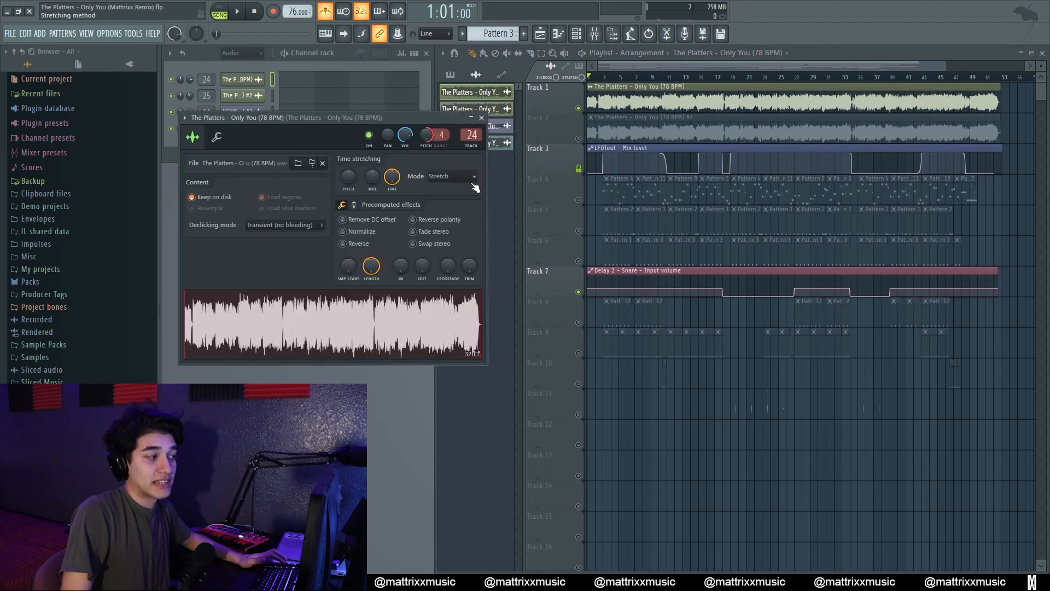
{"action": "left_click", "coordinate": [481, 118]}
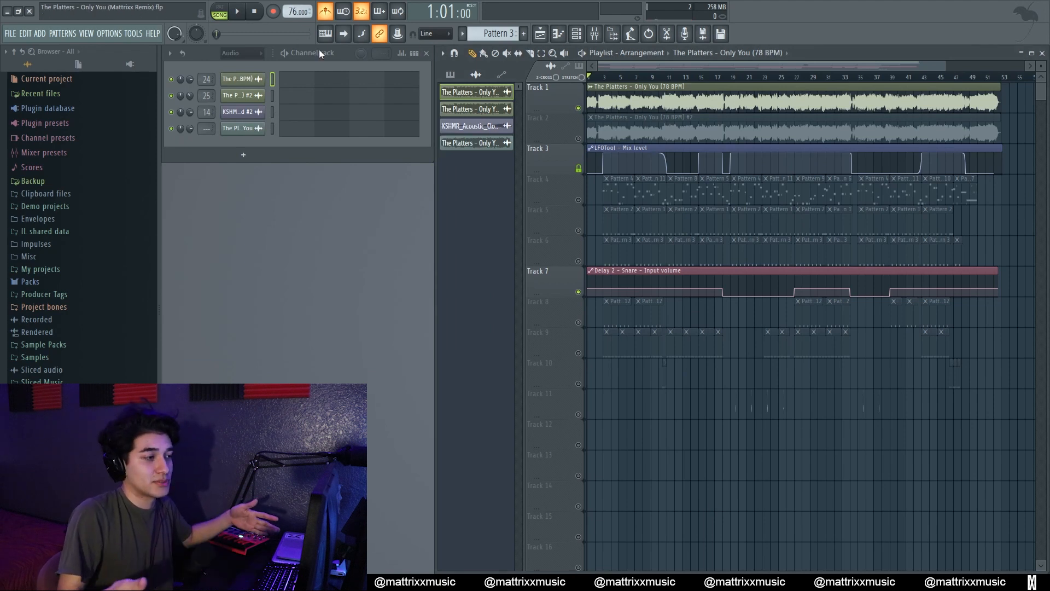
Step: Inspect the pitch and pitch range in the Track 1 clip's channel settings, then close the settings window
{"action": "double_click", "coordinate": [683, 104]}
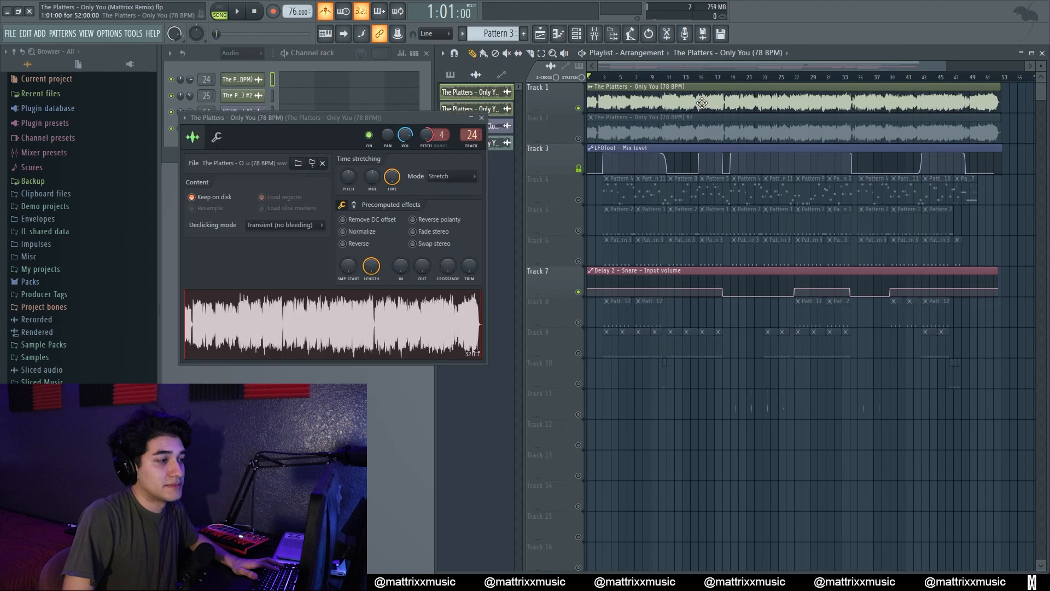
{"action": "left_click_drag", "start_coordinate": [415, 126], "coordinate": [440, 174]}
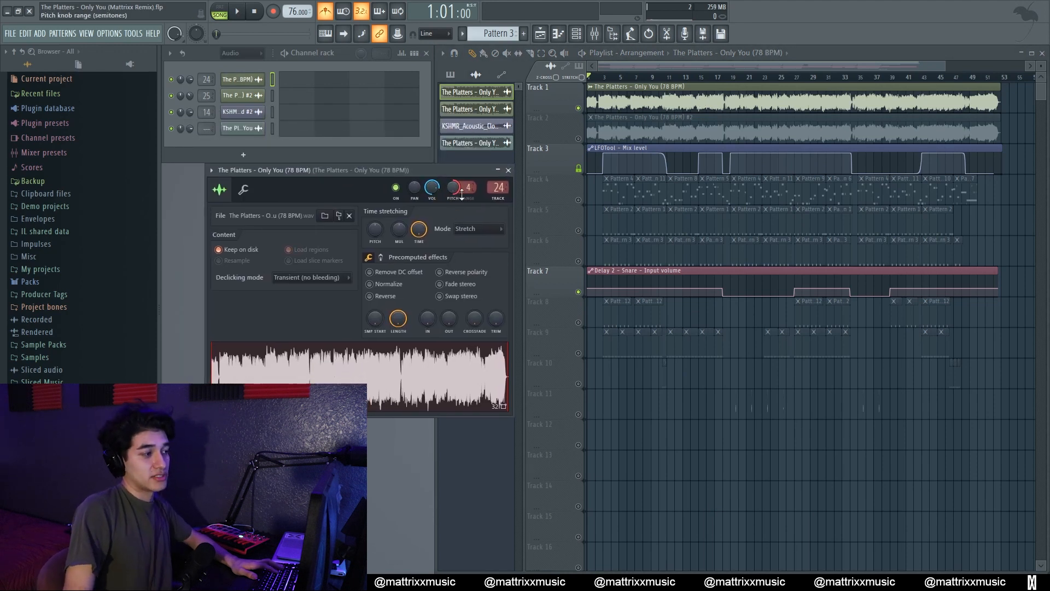
{"action": "left_click", "coordinate": [508, 171]}
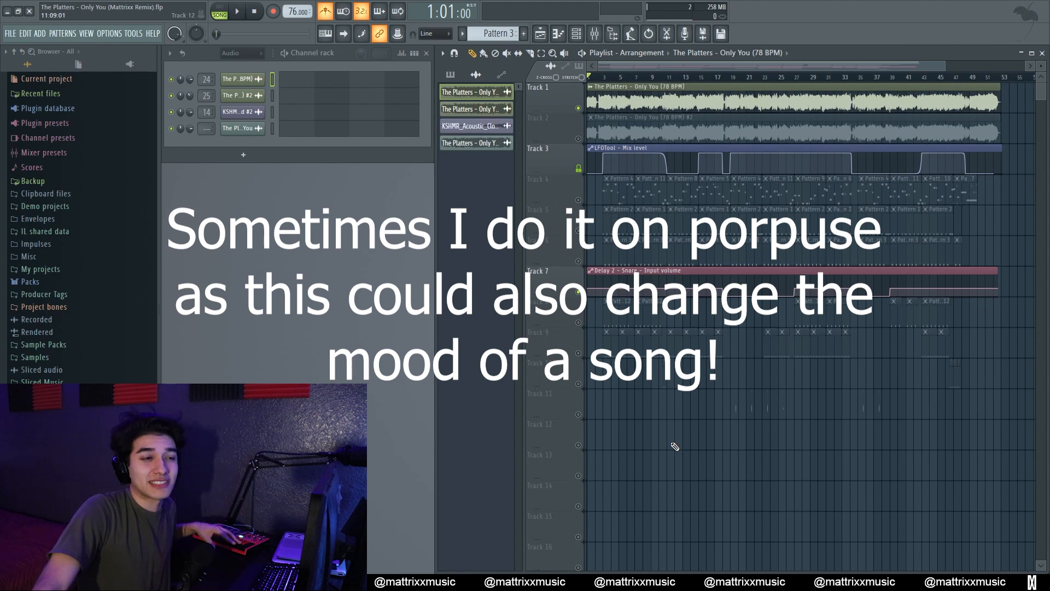
{"action": "double_click", "coordinate": [741, 87]}
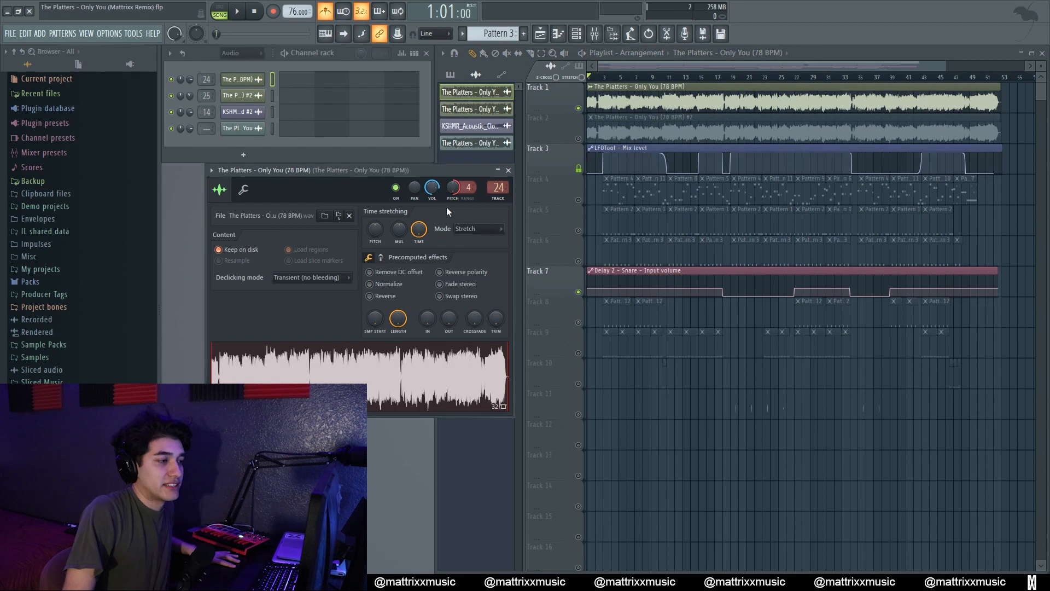
{"action": "left_click", "coordinate": [508, 170]}
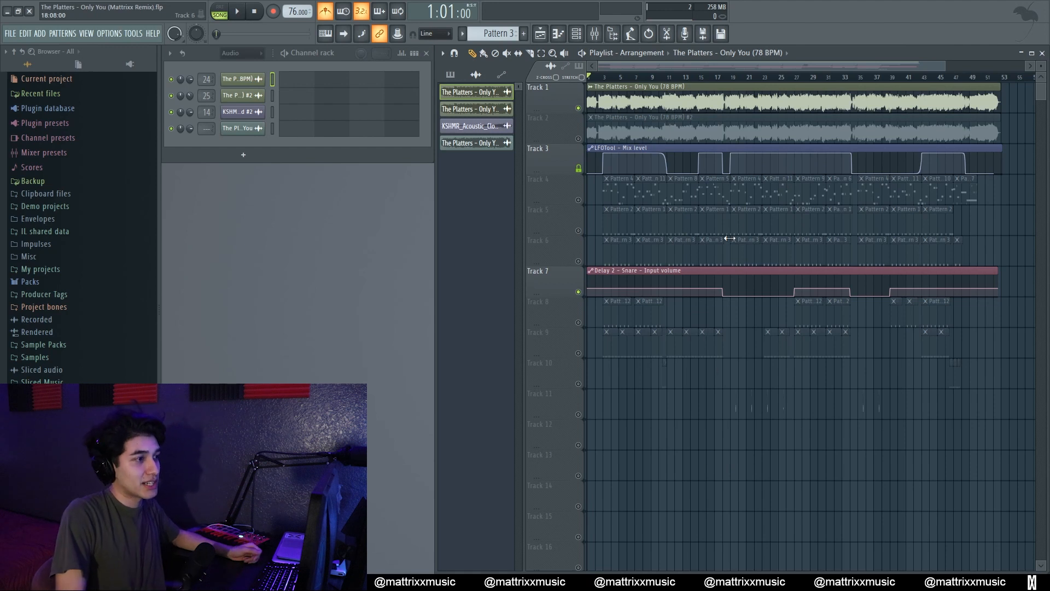
Step: Play the beginning of the Track 1 song with its channel settings open to hear the shifted pitch
{"action": "double_click", "coordinate": [727, 121]}
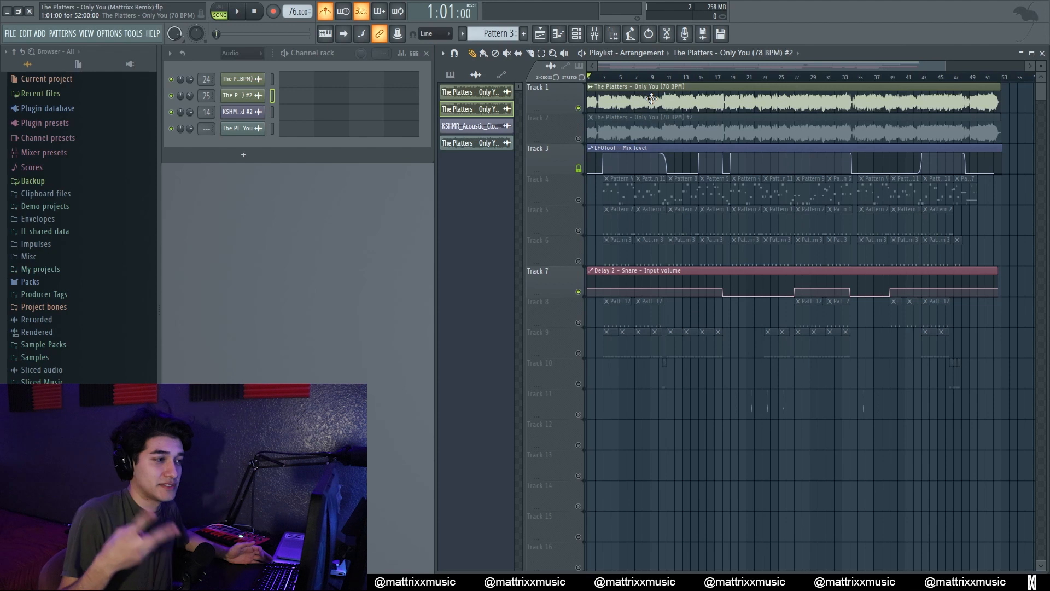
{"action": "double_click", "coordinate": [651, 98]}
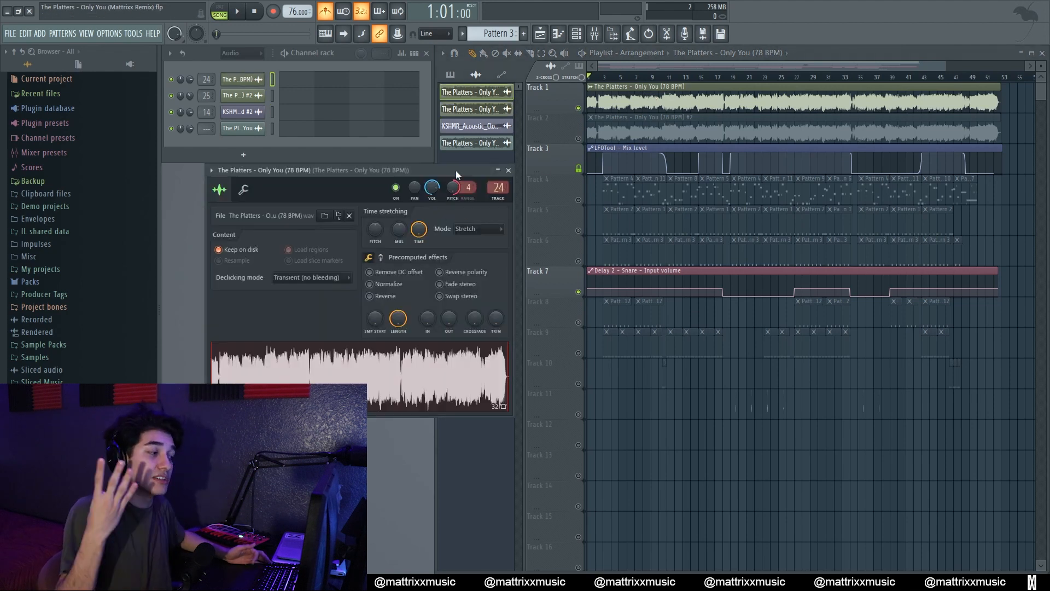
{"action": "key", "text": "space"}
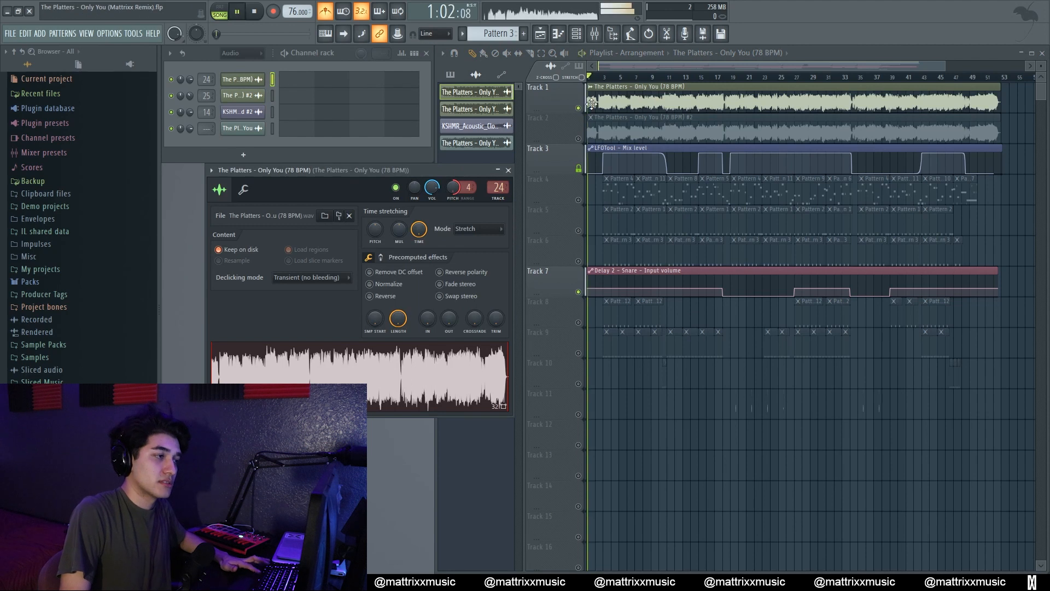
{"action": "key", "text": "space"}
Step: Reset the Track 1 clip's channel pitch, play the song for comparison, and raise the pitch again
{"action": "right_click", "coordinate": [457, 192]}
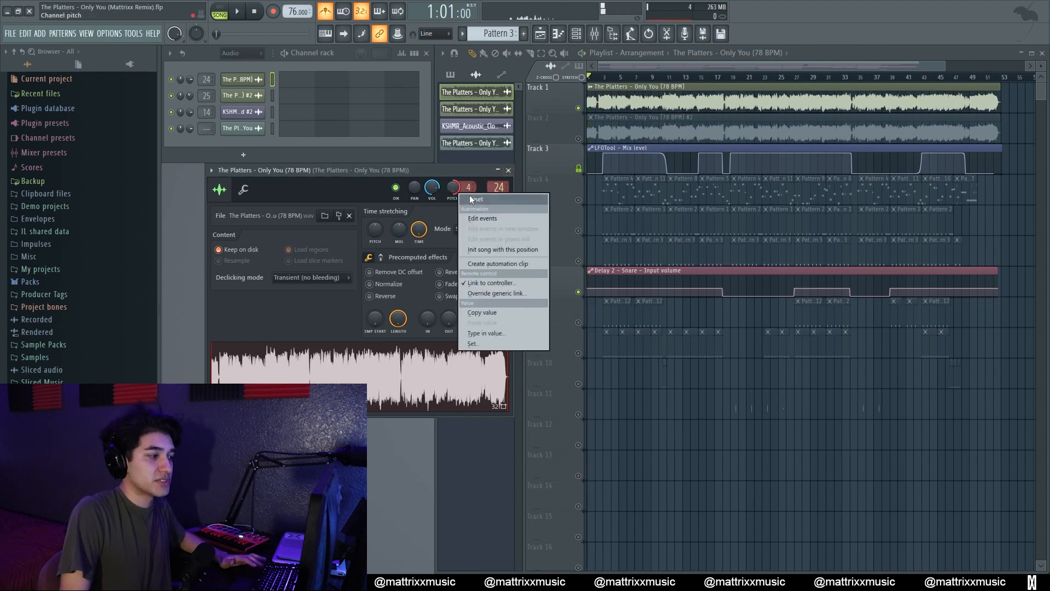
{"action": "left_click", "coordinate": [472, 200]}
{"action": "key", "text": "space"}
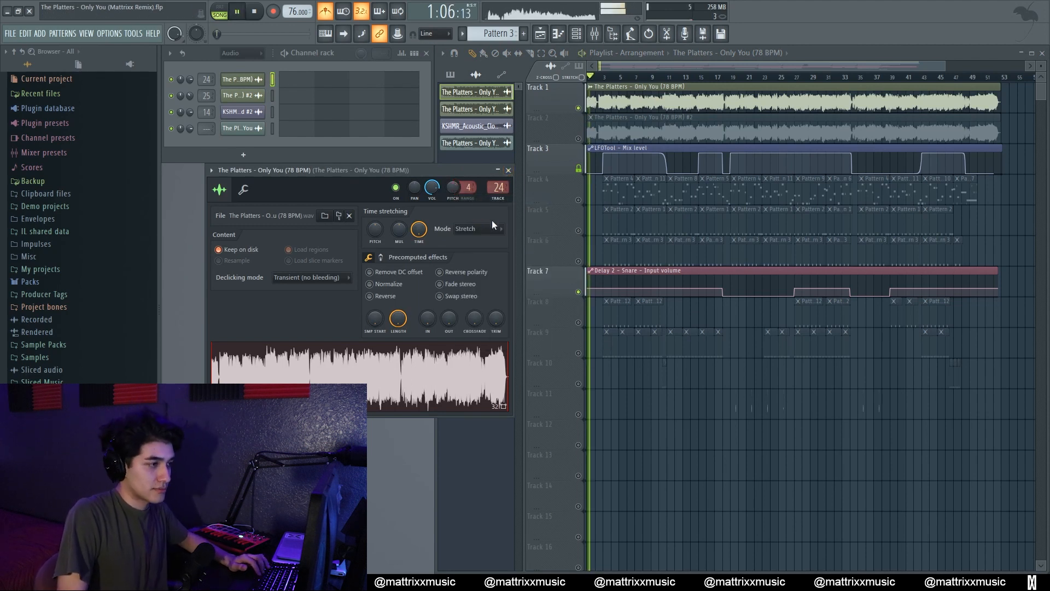
{"action": "key", "text": "space"}
{"action": "left_click_drag", "start_coordinate": [453, 187], "coordinate": [453, 164]}
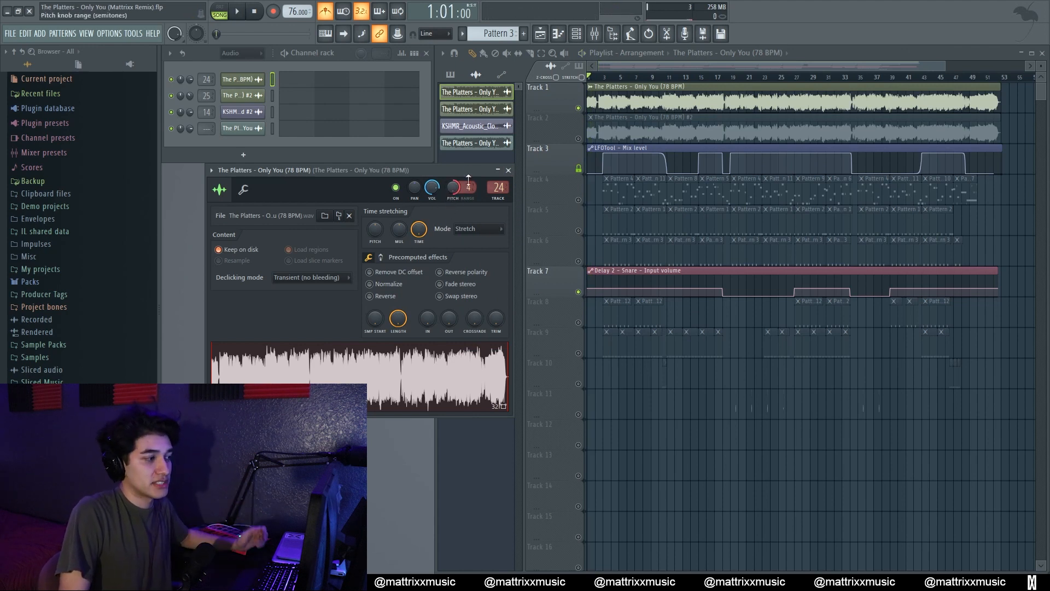
{"action": "left_click", "coordinate": [508, 170]}
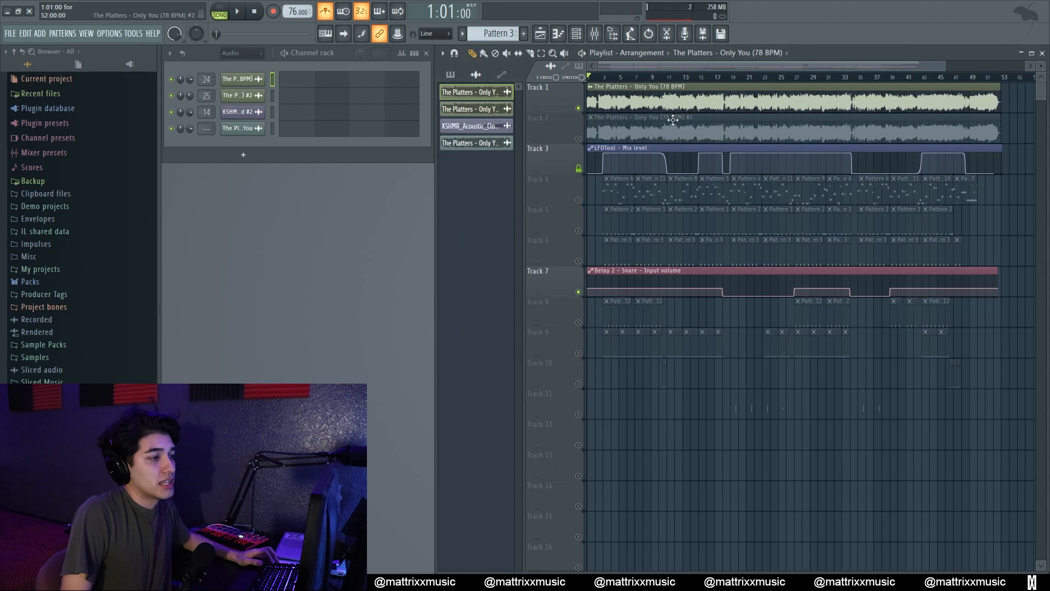
Step: Unmute Track 2, mute Track 1, and play the duplicate song clip while viewing its pitch shift in the channel settings
{"action": "double_click", "coordinate": [682, 118]}
{"action": "left_click", "coordinate": [578, 138]}
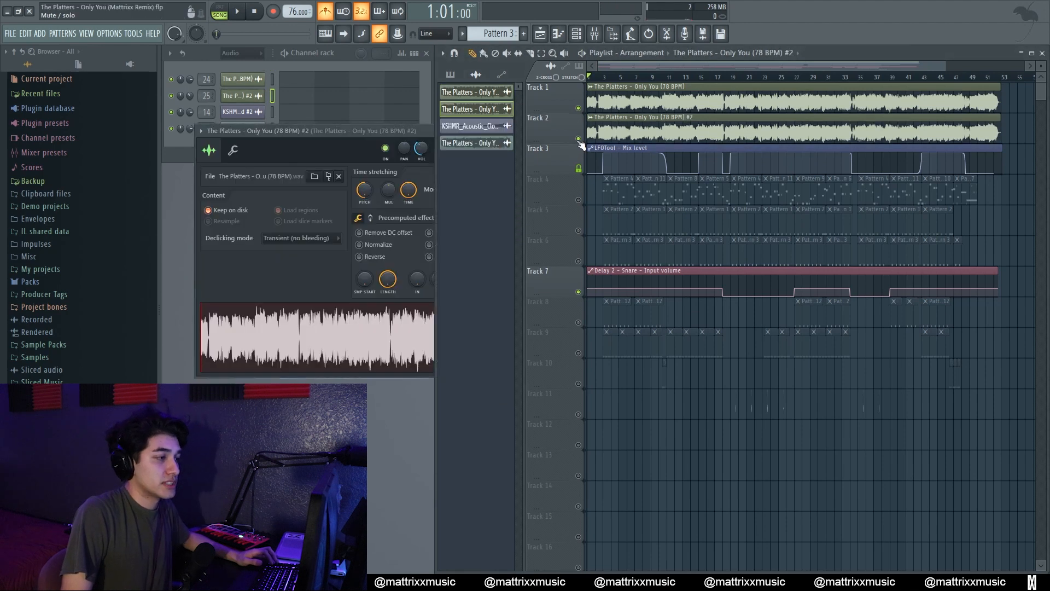
{"action": "left_click", "coordinate": [577, 108]}
{"action": "key", "text": "space"}
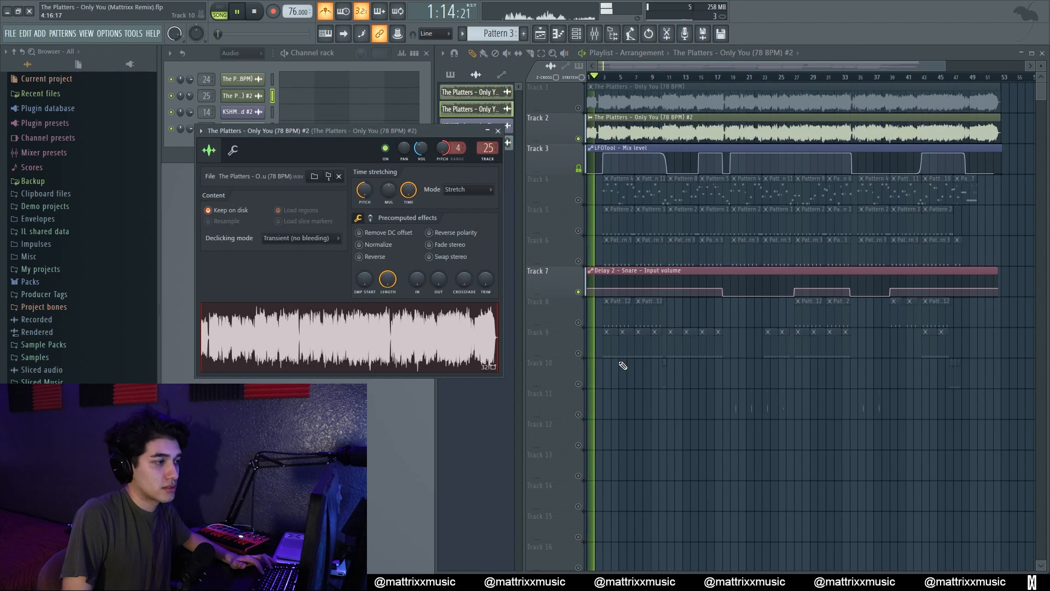
{"action": "key", "text": "space"}
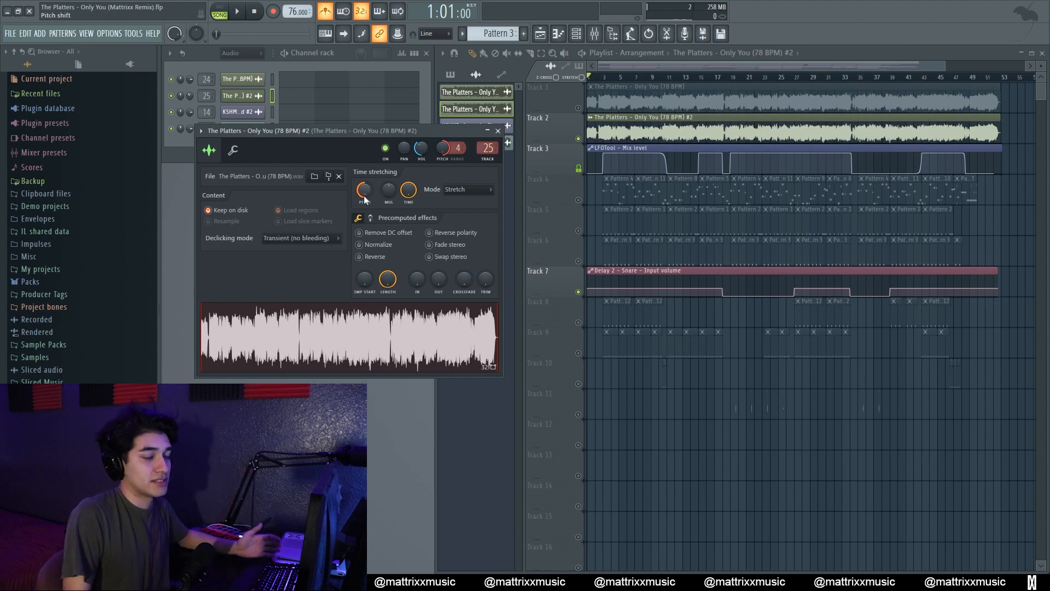
{"action": "left_click", "coordinate": [498, 130]}
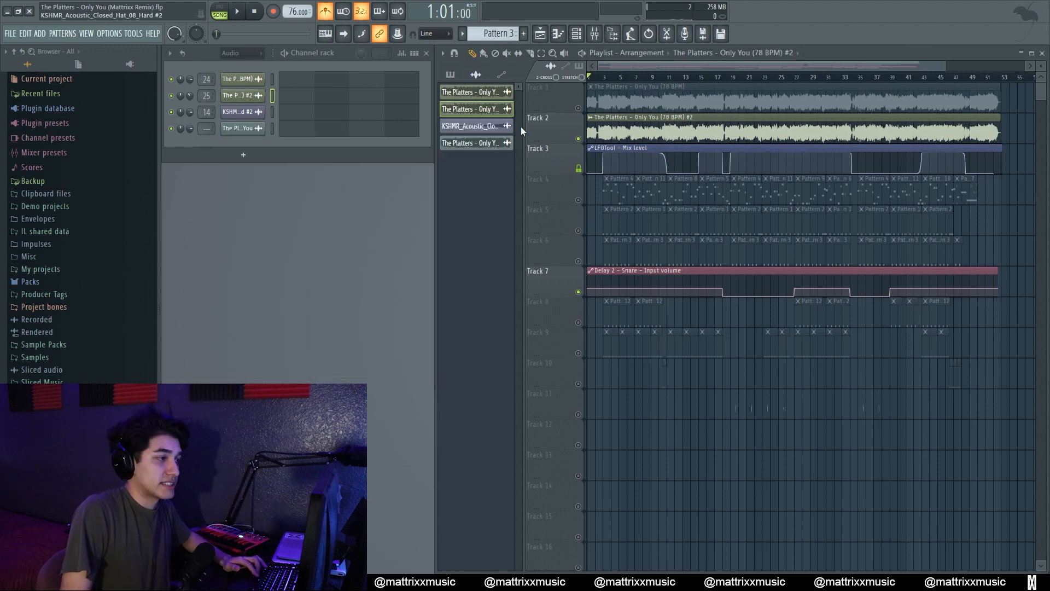
Step: Unmute Track 1 and play both song layers together
{"action": "left_click", "coordinate": [578, 108]}
{"action": "key", "text": "space"}
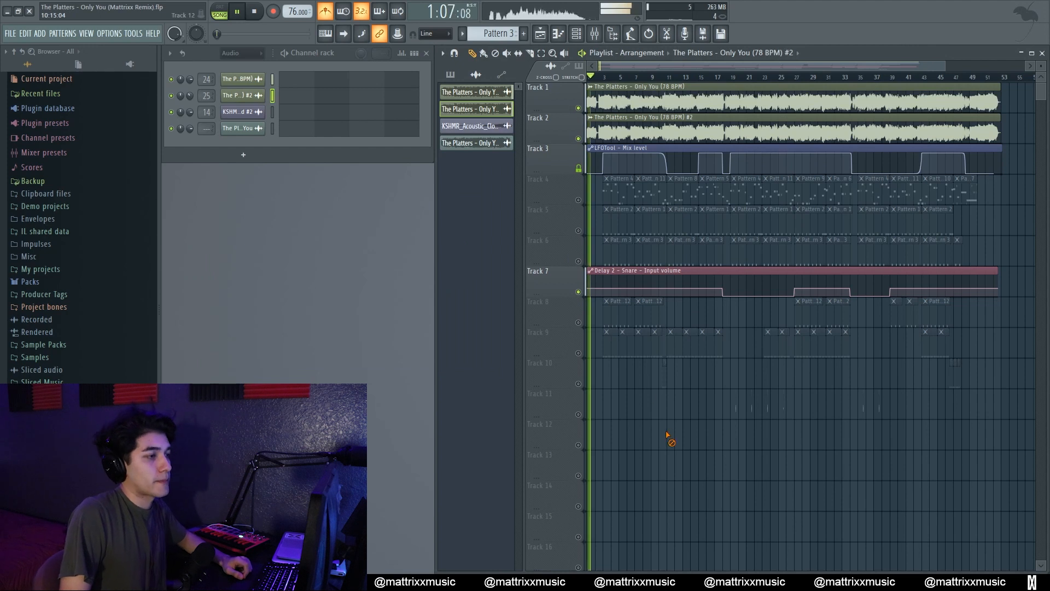
{"action": "key", "text": "space"}
Step: Solo Track 2 and review the Fruity parametric EQ 2, Stereo Enhancer and Reeverb 2 on its mixer insert
{"action": "right_click", "coordinate": [579, 139]}
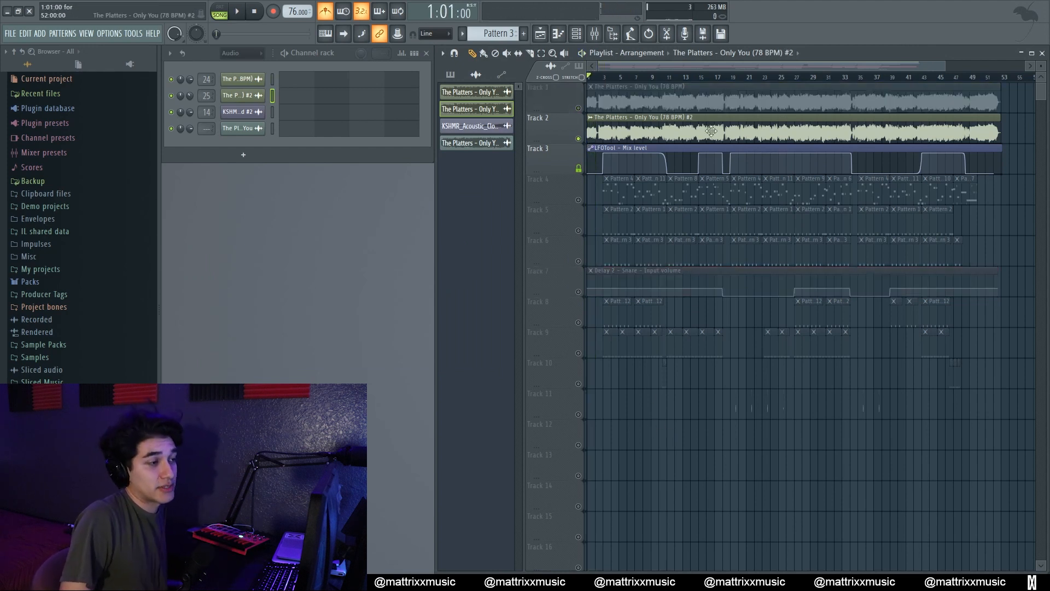
{"action": "left_click", "coordinate": [595, 33]}
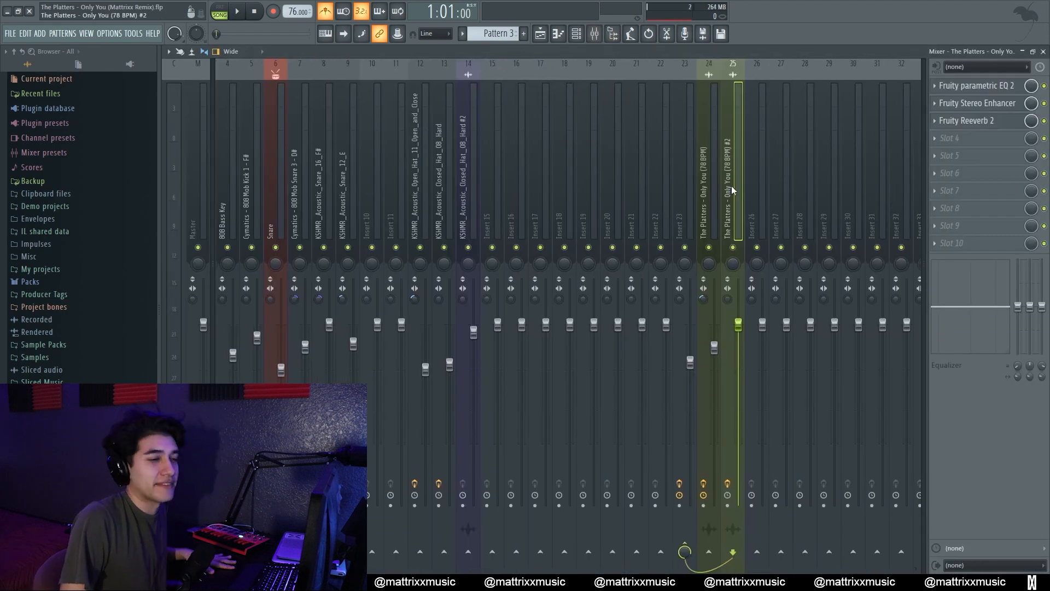
{"action": "left_click", "coordinate": [976, 86]}
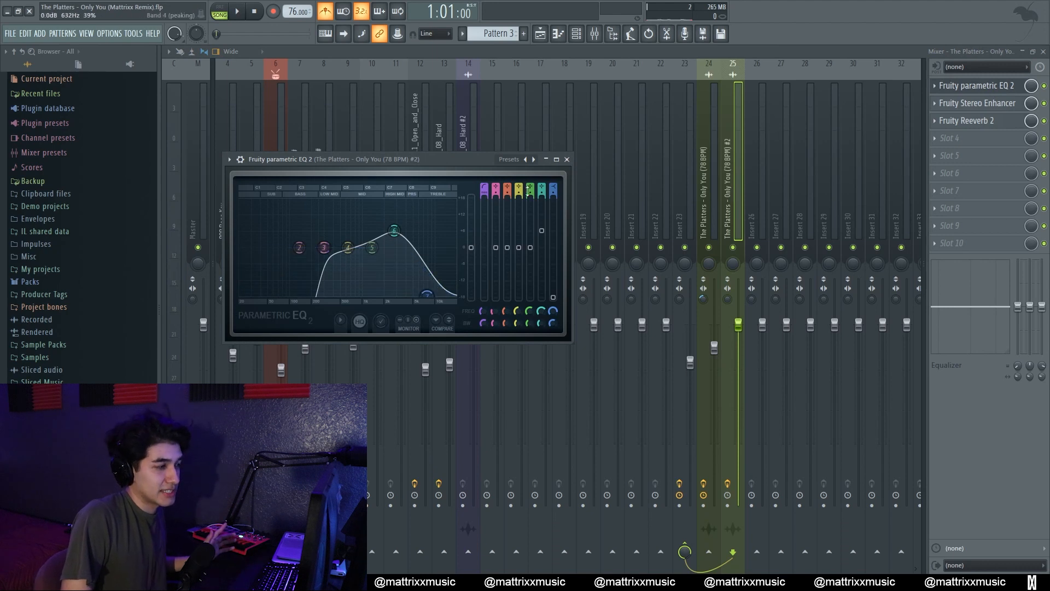
{"action": "left_click", "coordinate": [568, 160]}
{"action": "left_click", "coordinate": [973, 103]}
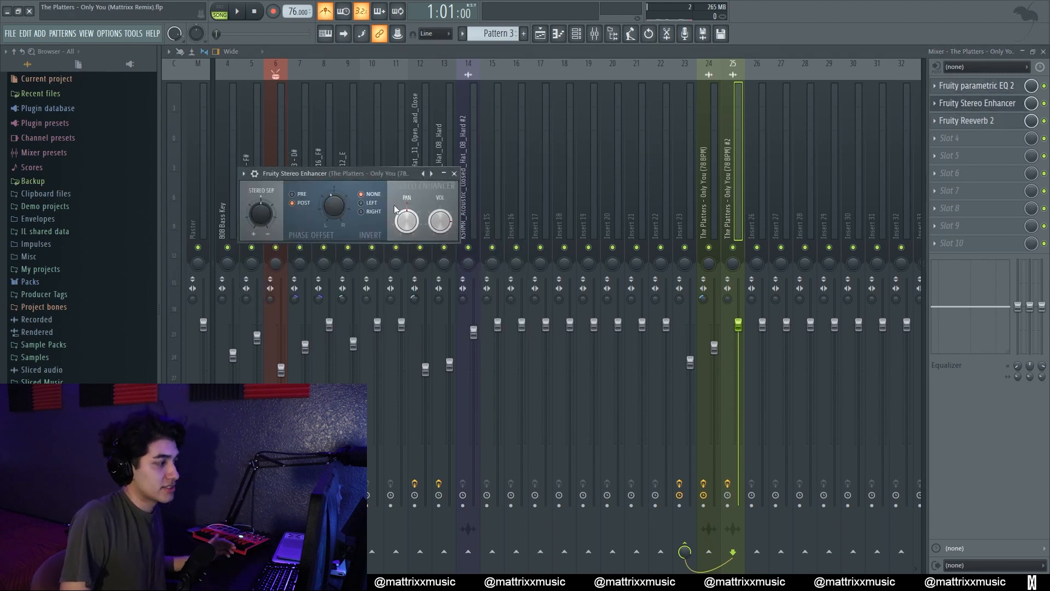
{"action": "left_click", "coordinate": [454, 172]}
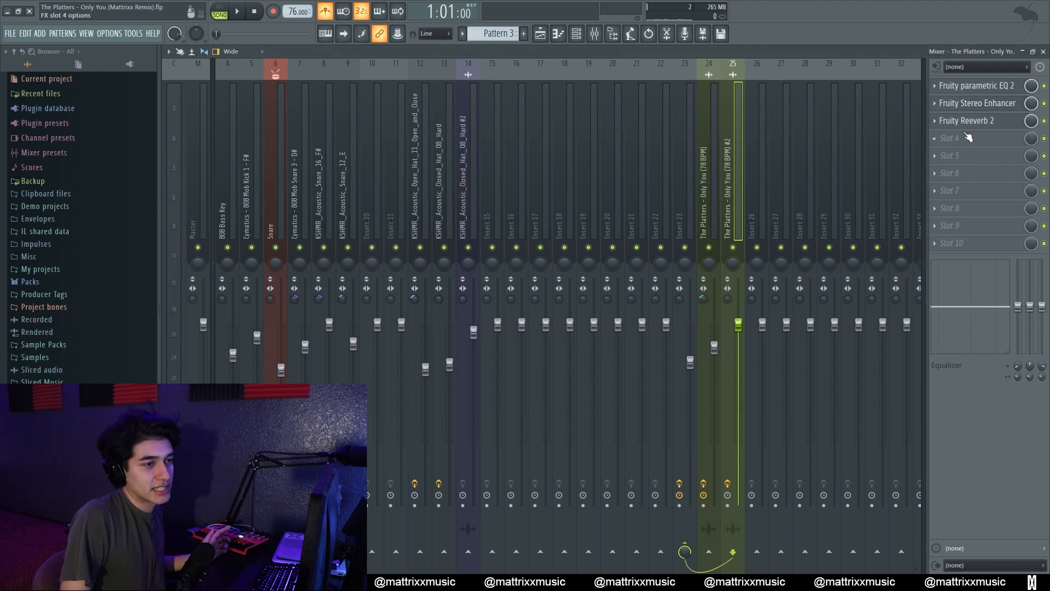
{"action": "left_click", "coordinate": [974, 120]}
{"action": "left_click", "coordinate": [539, 188]}
Step: Recheck the EQ curve on insert 25, play the soloed duplicate layer, and return to the arrangement
{"action": "left_click", "coordinate": [976, 85]}
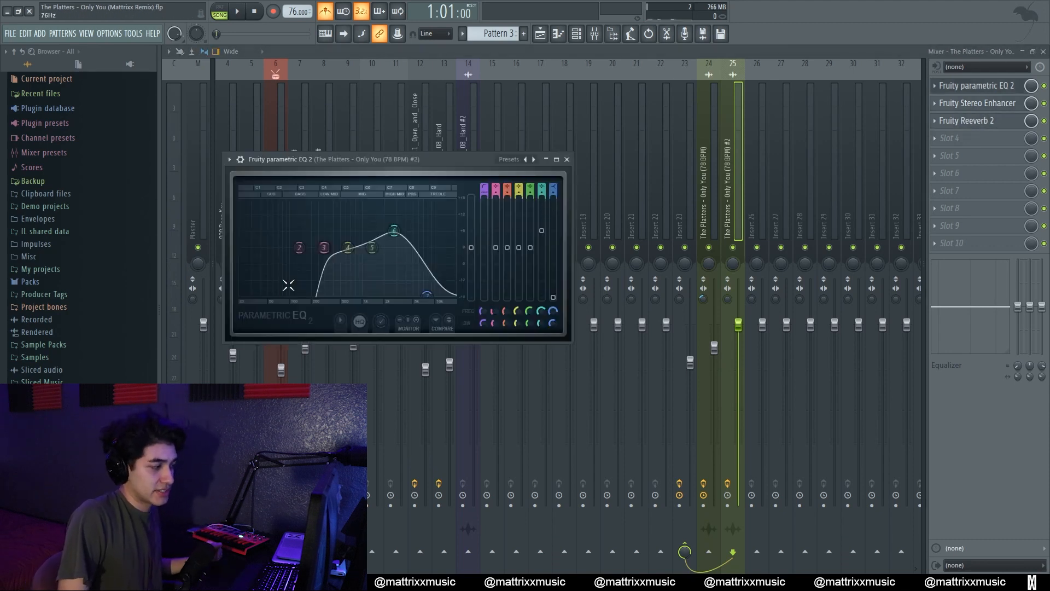
{"action": "left_click", "coordinate": [567, 159]}
{"action": "key", "text": "space"}
{"action": "key", "text": "space"}
{"action": "left_click", "coordinate": [1043, 52]}
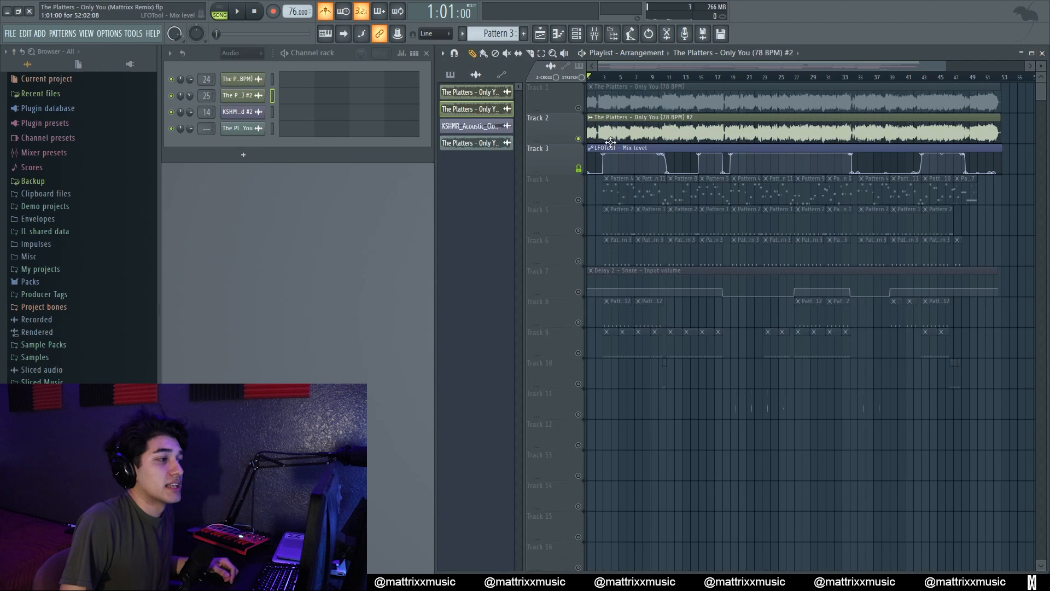
Step: Solo Track 1, check its clip's channel settings, and bring up its mixer insert
{"action": "right_click", "coordinate": [580, 108]}
{"action": "double_click", "coordinate": [653, 102]}
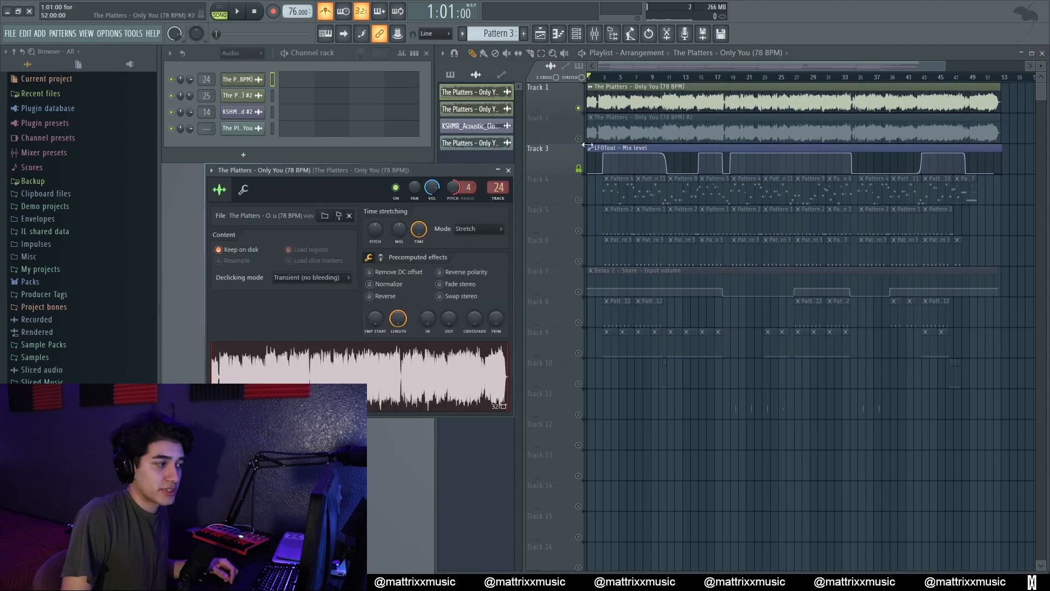
{"action": "left_click", "coordinate": [508, 170]}
{"action": "left_click", "coordinate": [594, 33]}
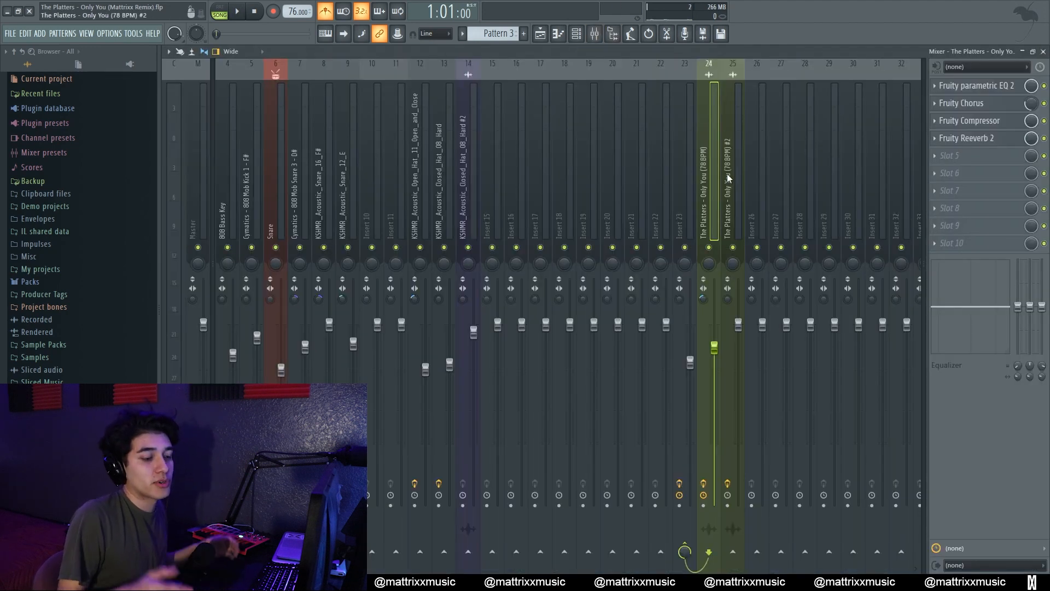
Step: Examine the Fruity parametric EQ 2 curve on insert 24 while the soloed song plays
{"action": "left_click", "coordinate": [1009, 87]}
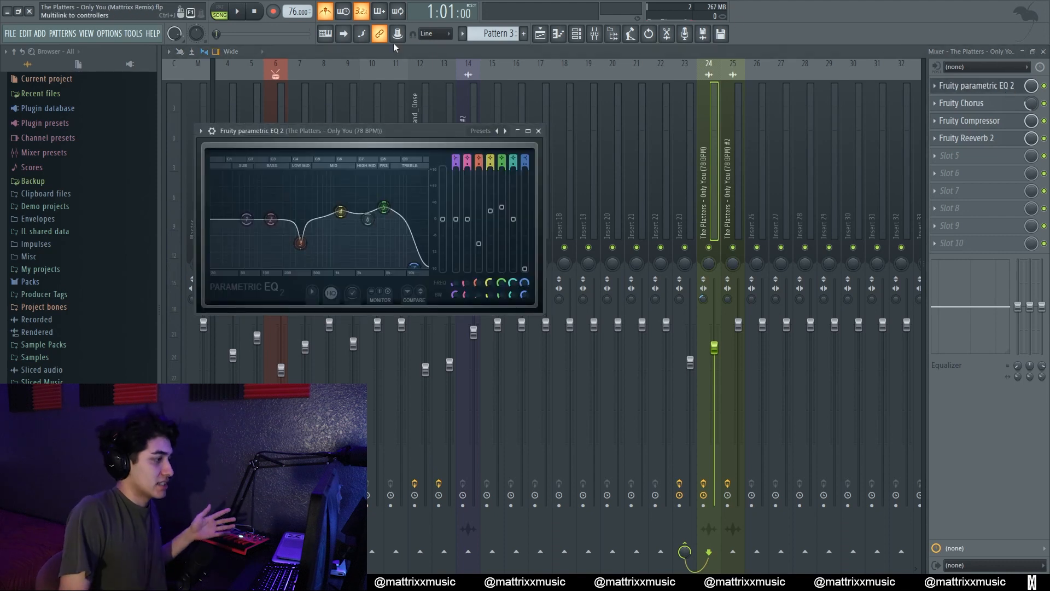
{"action": "key", "text": "space"}
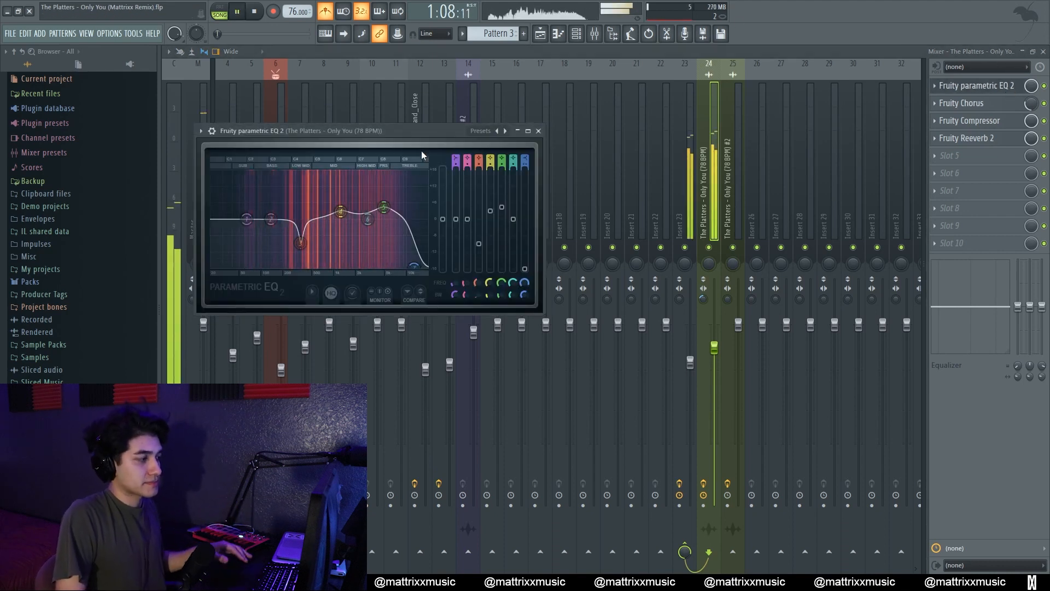
{"action": "key", "text": "space"}
{"action": "left_click", "coordinate": [538, 131]}
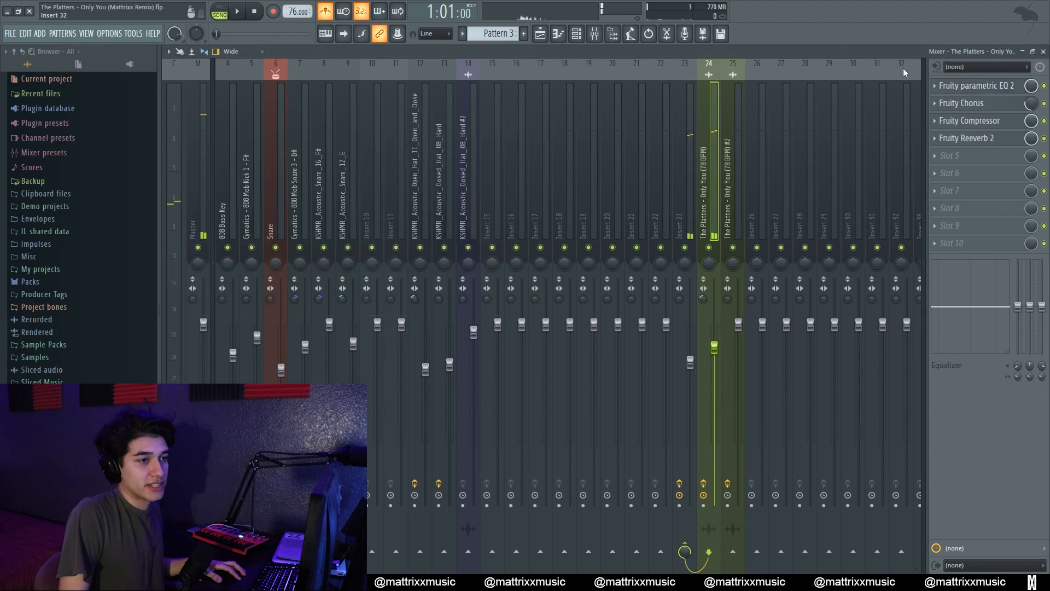
Step: Review Fruity Chorus and the Fruity Compressor settings on insert 24, and check the snare inserts' effect chains
{"action": "left_click", "coordinate": [983, 104]}
{"action": "left_click", "coordinate": [962, 104]}
{"action": "left_click", "coordinate": [967, 120]}
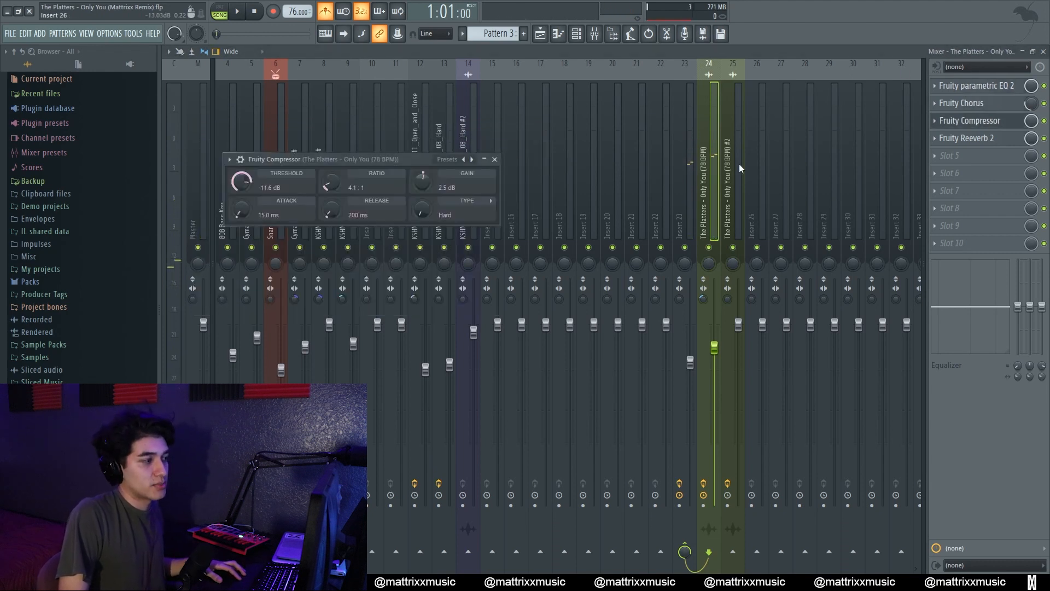
{"action": "left_click", "coordinate": [495, 159]}
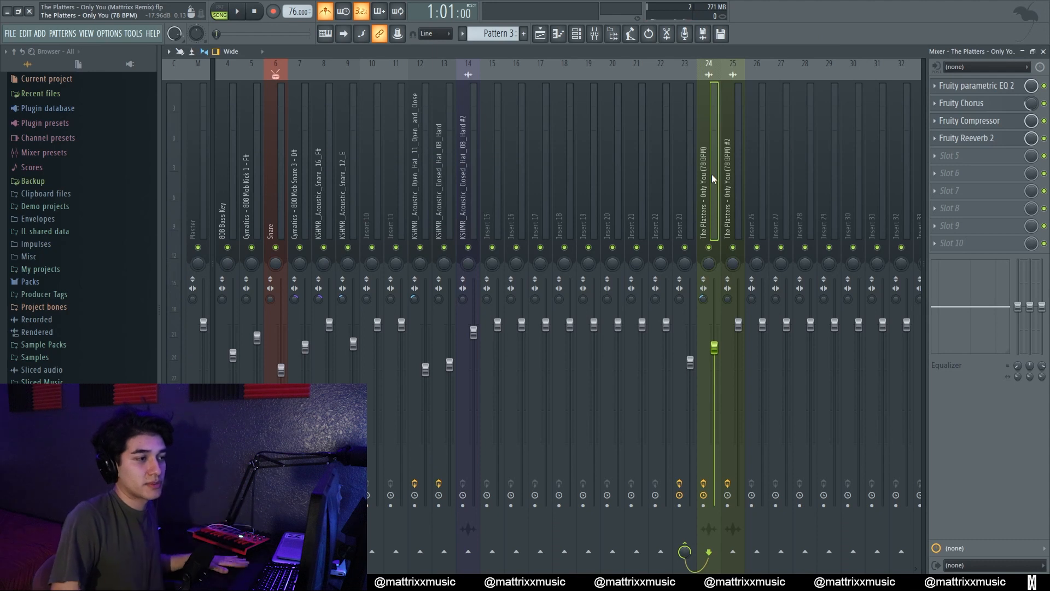
{"action": "left_click", "coordinate": [295, 210]}
{"action": "left_click", "coordinate": [323, 234]}
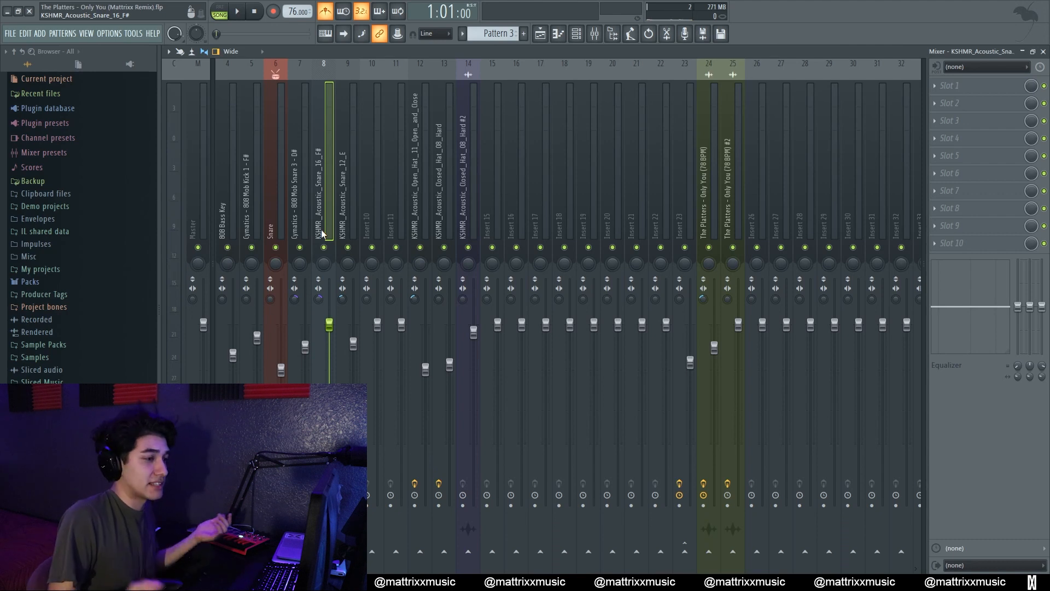
Step: Review the Fruity Reeverb 2 settings on insert 24 and view insert 25's routing to Insert 23
{"action": "left_click", "coordinate": [708, 191]}
{"action": "left_click", "coordinate": [965, 138]}
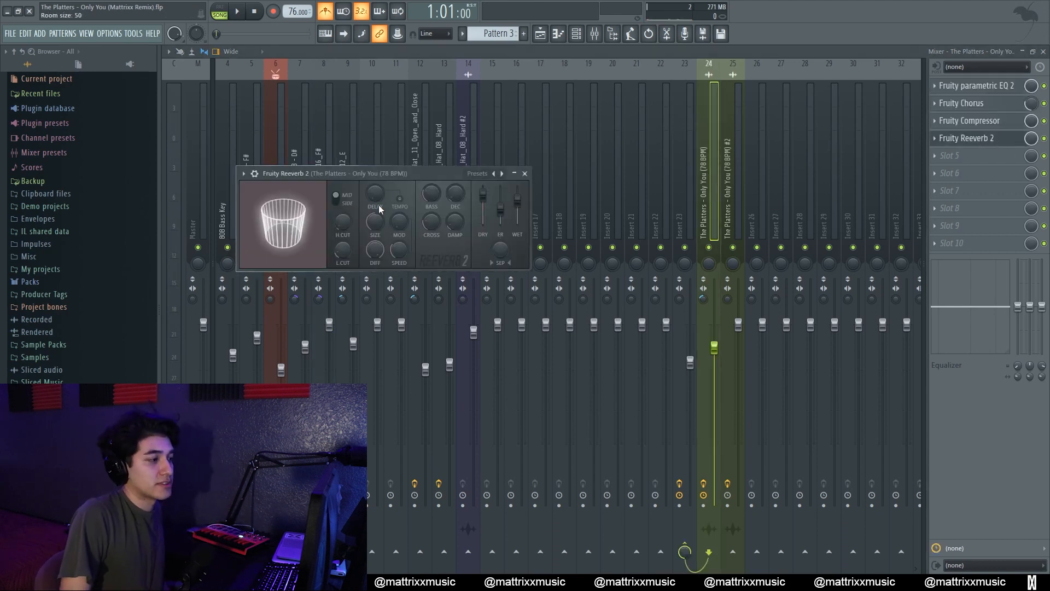
{"action": "left_click", "coordinate": [524, 174]}
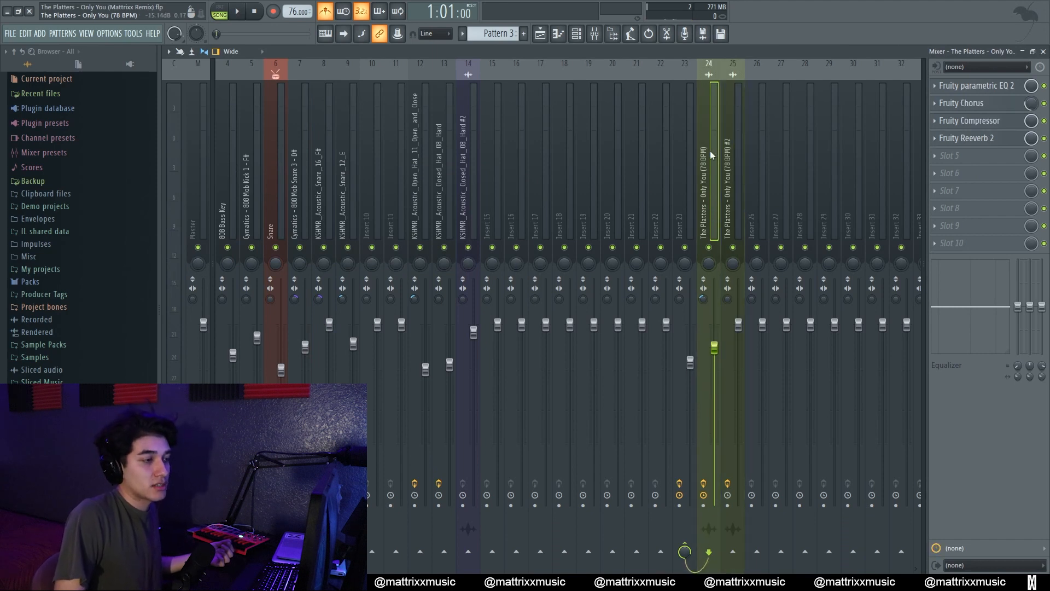
{"action": "left_click", "coordinate": [728, 157]}
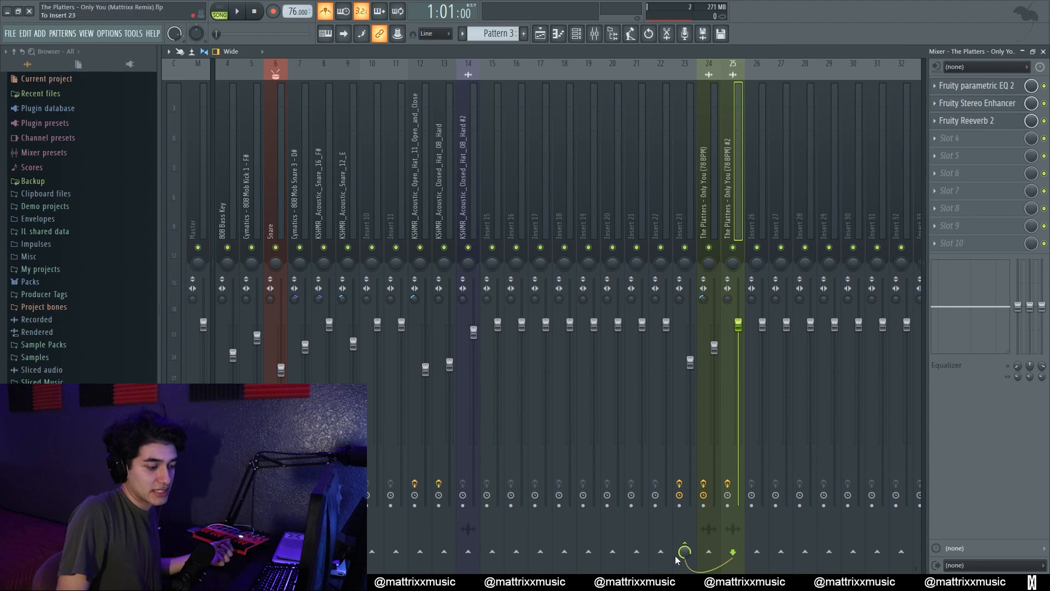
Step: Rename mixer insert 23 to "Song"
{"action": "left_click", "coordinate": [710, 200]}
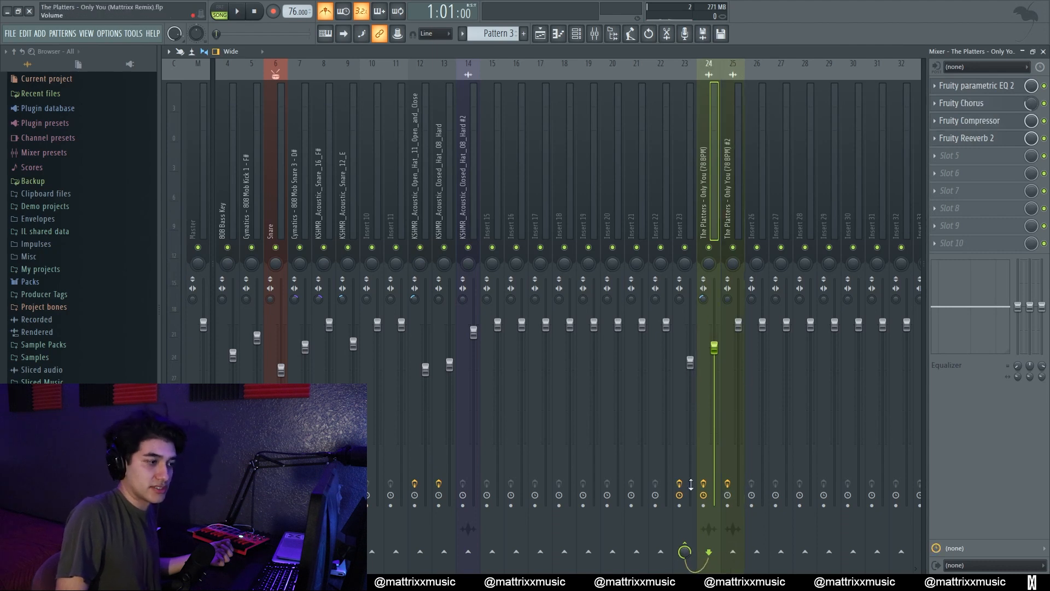
{"action": "left_click", "coordinate": [678, 199]}
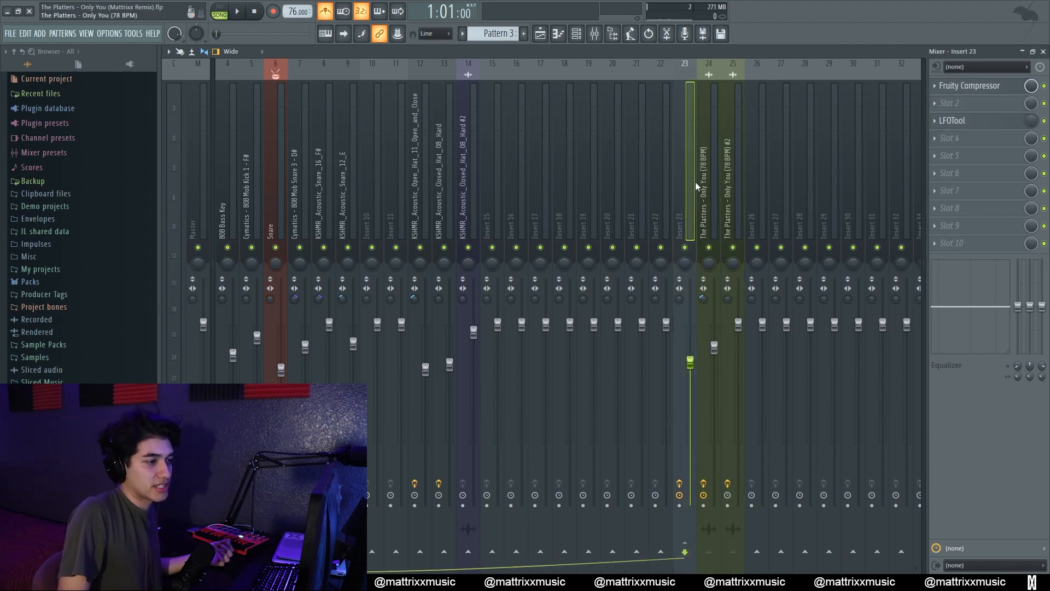
{"action": "right_click", "coordinate": [678, 134]}
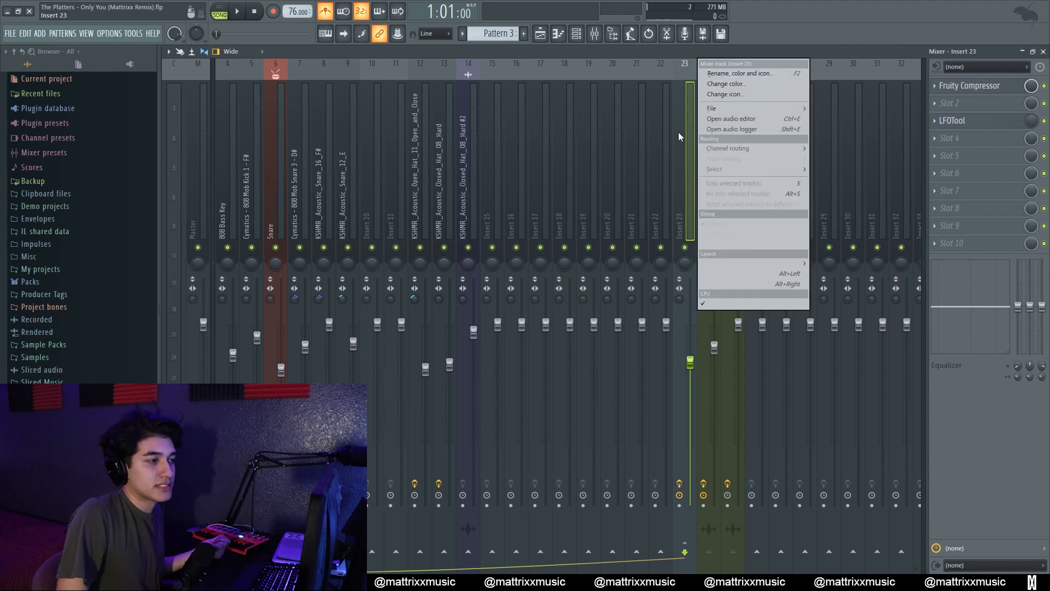
{"action": "left_click", "coordinate": [733, 74]}
{"action": "type", "text": "Song"}
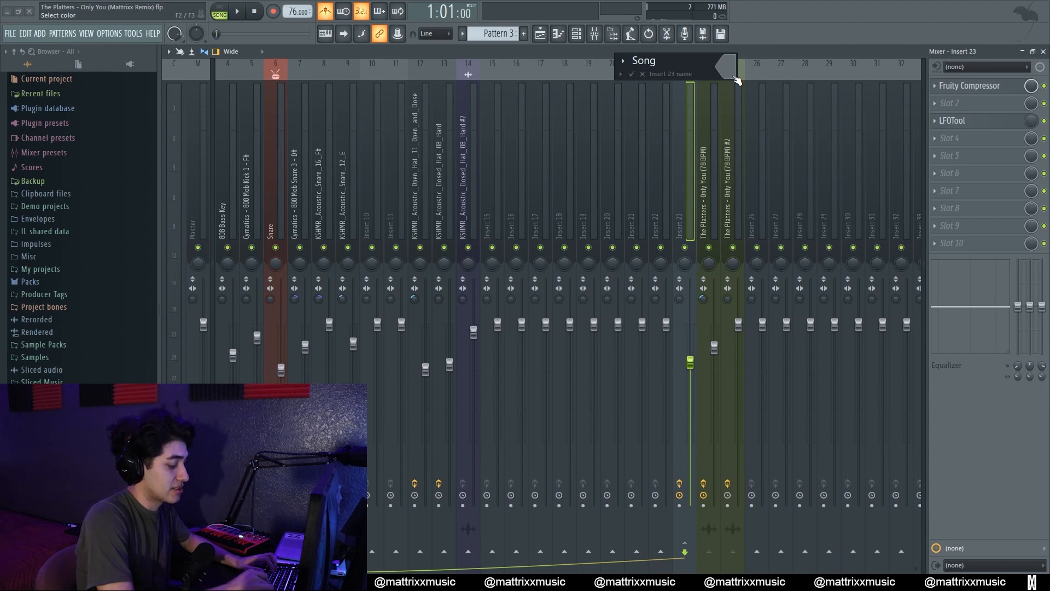
{"action": "key", "text": "Return"}
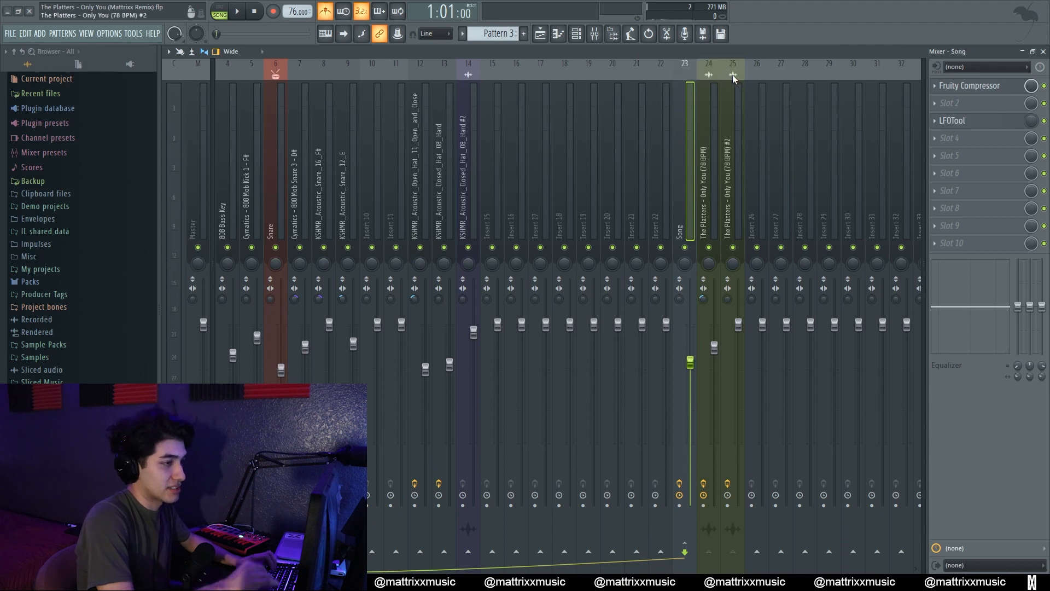
Step: Compare the effect chains and routing of the two The Platters inserts, 24 and 25, with the Song insert
{"action": "left_click", "coordinate": [702, 177]}
{"action": "left_click", "coordinate": [726, 180]}
{"action": "left_click", "coordinate": [703, 184]}
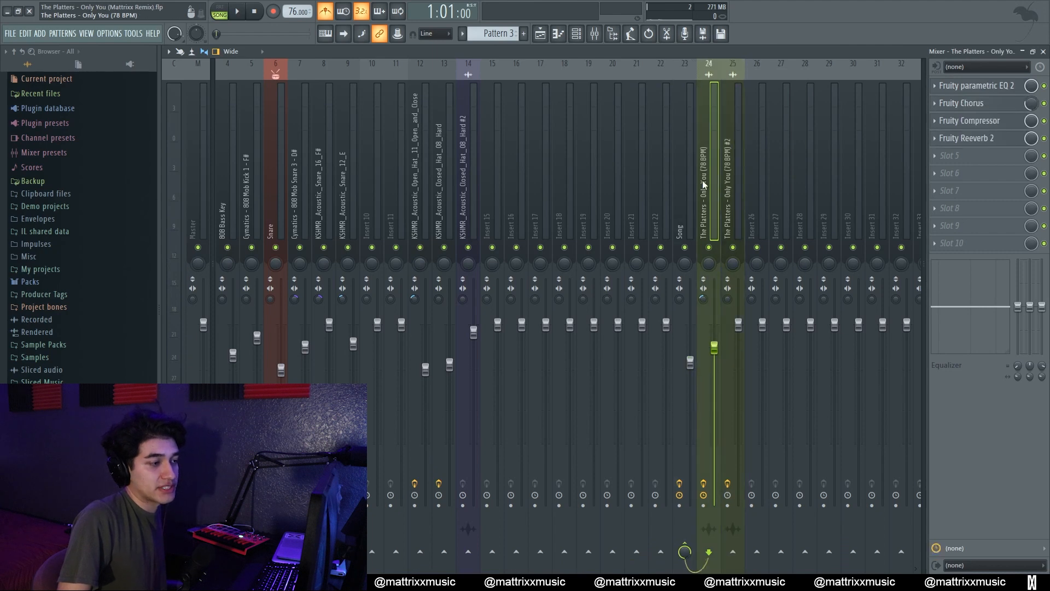
{"action": "left_click", "coordinate": [679, 191]}
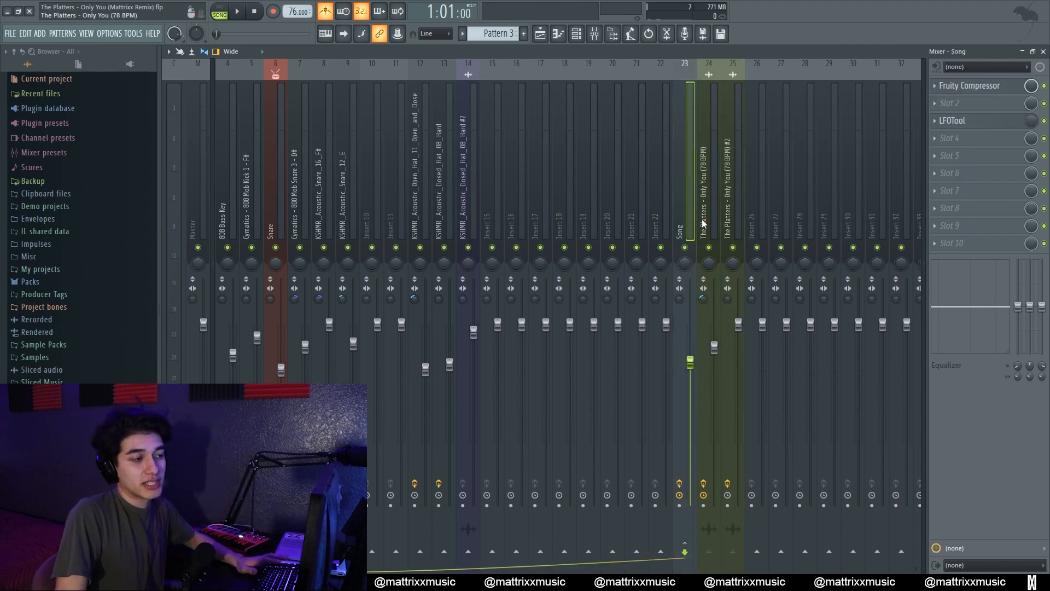
{"action": "left_click", "coordinate": [714, 173]}
{"action": "left_click", "coordinate": [736, 188]}
{"action": "left_click", "coordinate": [714, 187]}
{"action": "left_click", "coordinate": [732, 189]}
{"action": "left_click", "coordinate": [681, 189]}
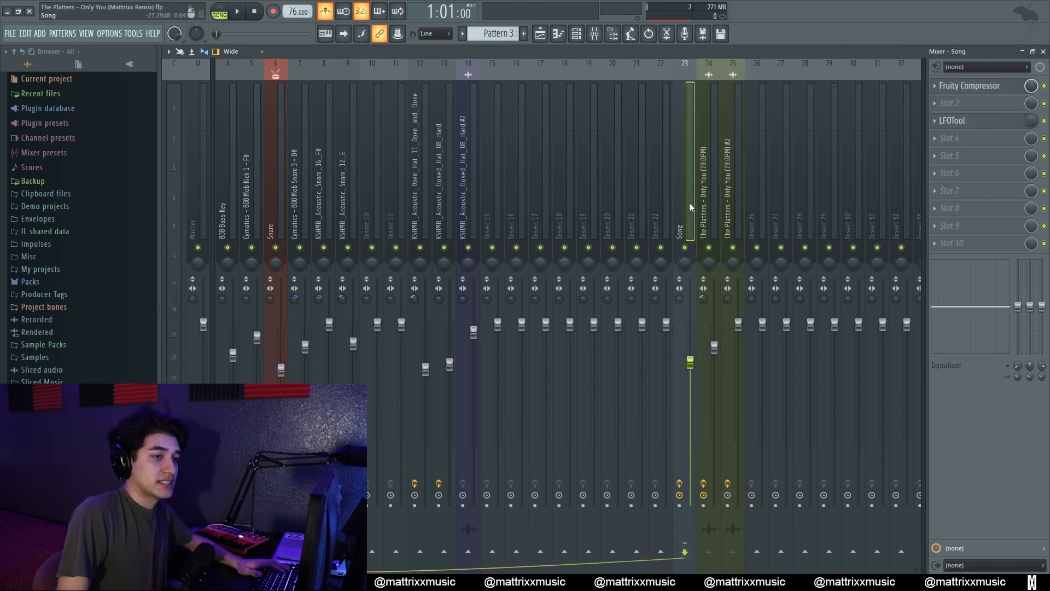
Step: Check the Fruity Compressor and LFOTool plugin settings on the Song insert
{"action": "left_click", "coordinate": [968, 85]}
{"action": "left_click", "coordinate": [437, 103]}
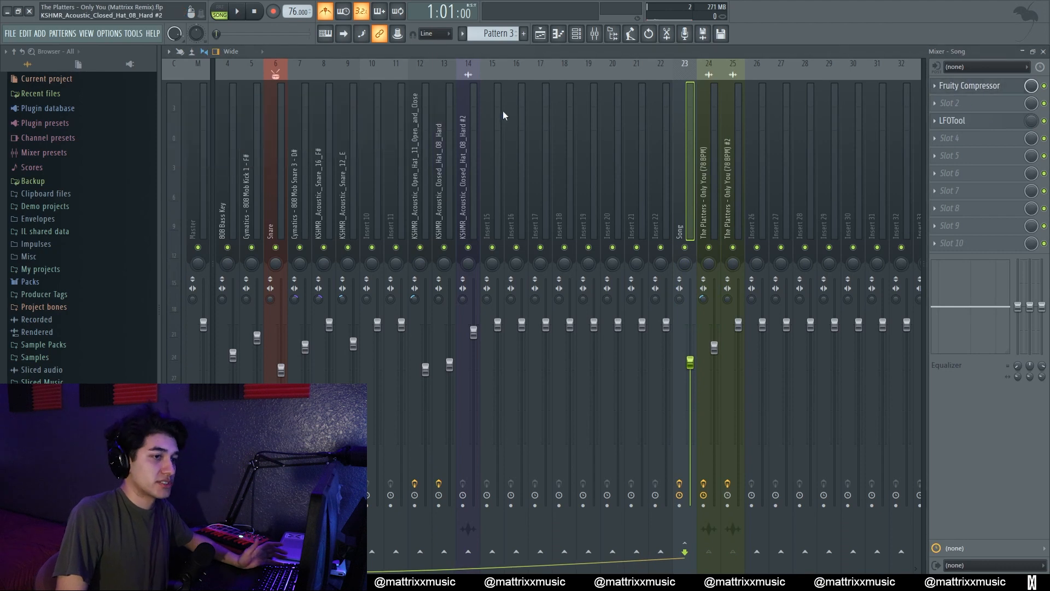
{"action": "left_click", "coordinate": [952, 120]}
{"action": "left_click", "coordinate": [672, 102]}
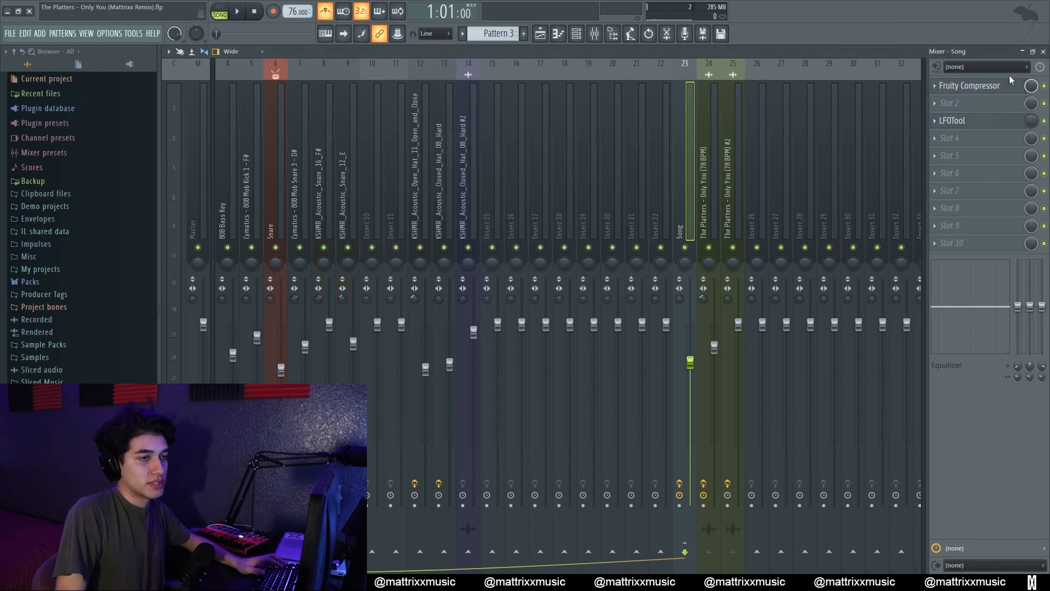
Step: Play the soloed song in the playlist from bar 3, where the LFOTool mix level automation rises
{"action": "key", "text": "F9"}
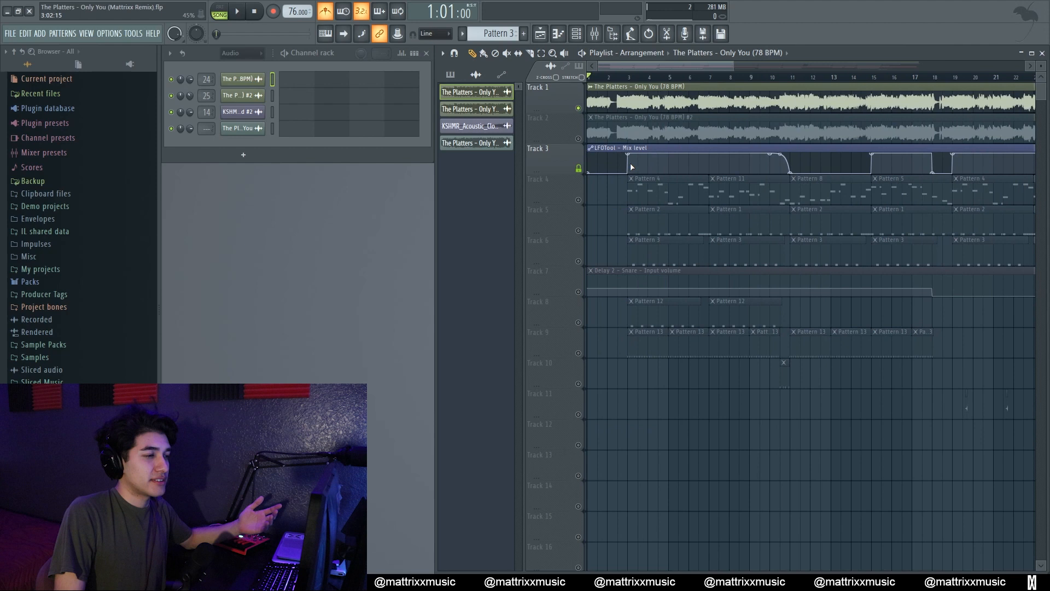
{"action": "left_click", "coordinate": [628, 78]}
{"action": "key", "text": "space"}
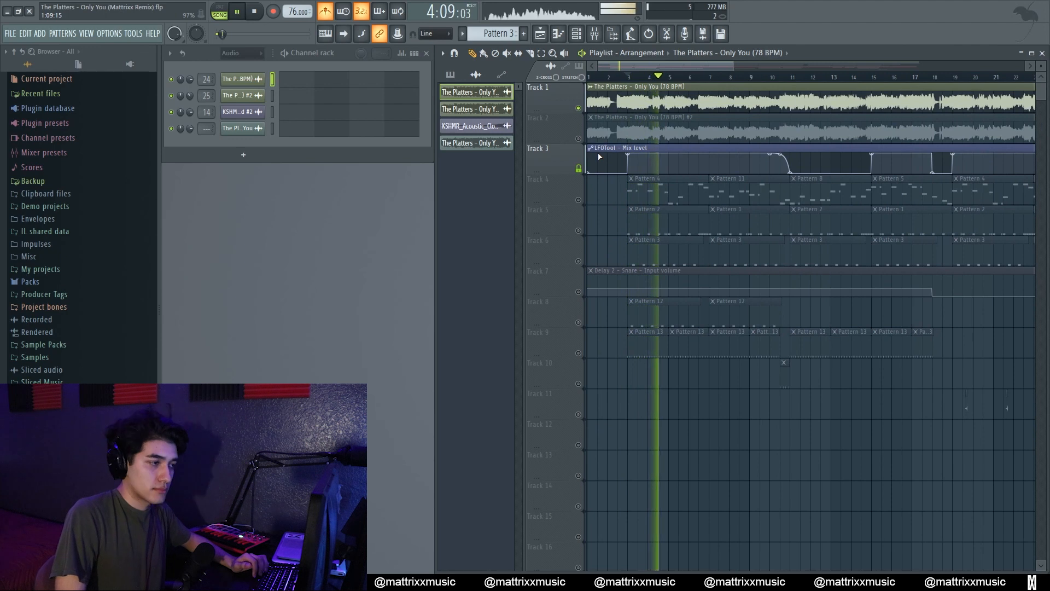
{"action": "key", "text": "space"}
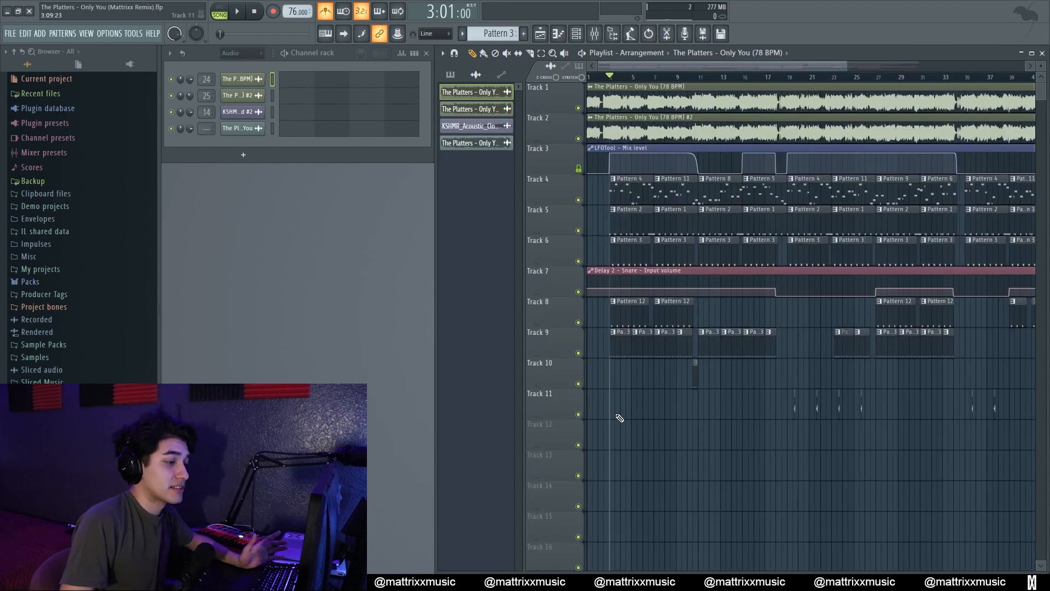
Step: Review the channel rack contents of Patterns 4, 2, 3 and 12 by picking their clips in the playlist
{"action": "scroll", "coordinate": [663, 420], "scroll_direction": "up", "scroll_amount": 2}
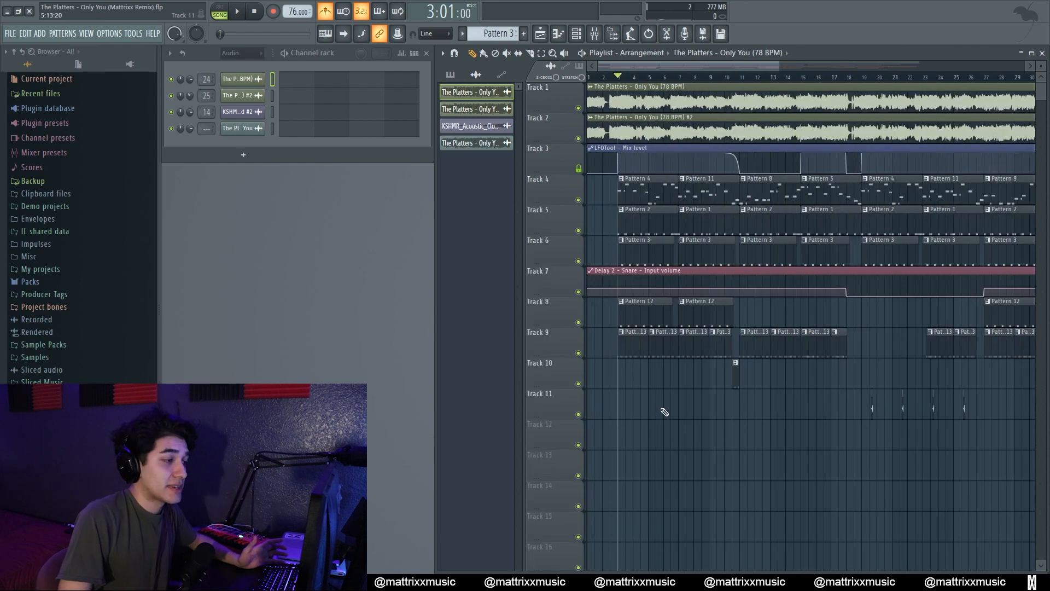
{"action": "left_click", "coordinate": [647, 187]}
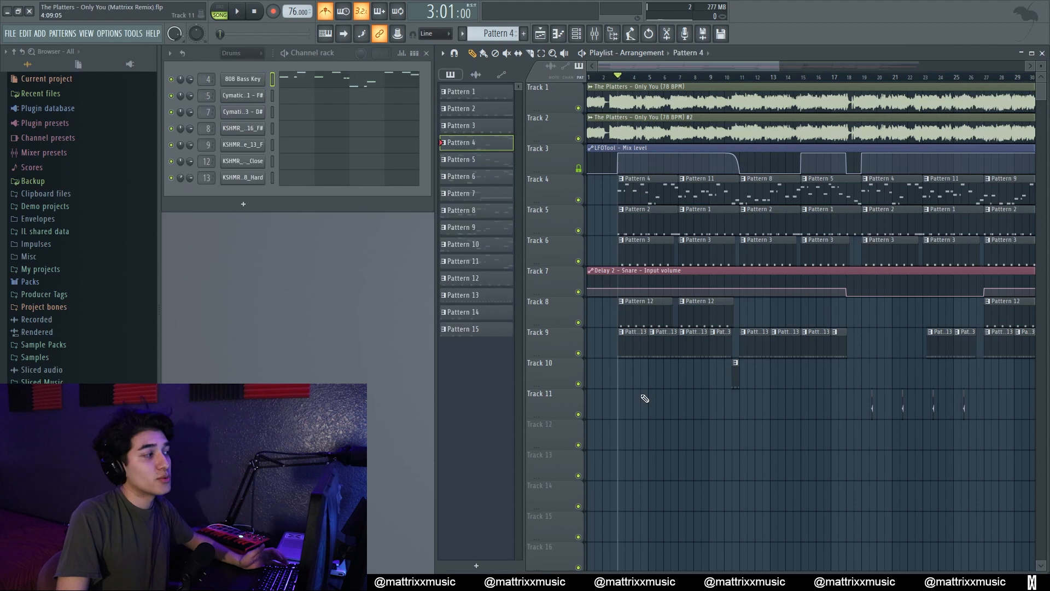
{"action": "left_click", "coordinate": [636, 225]}
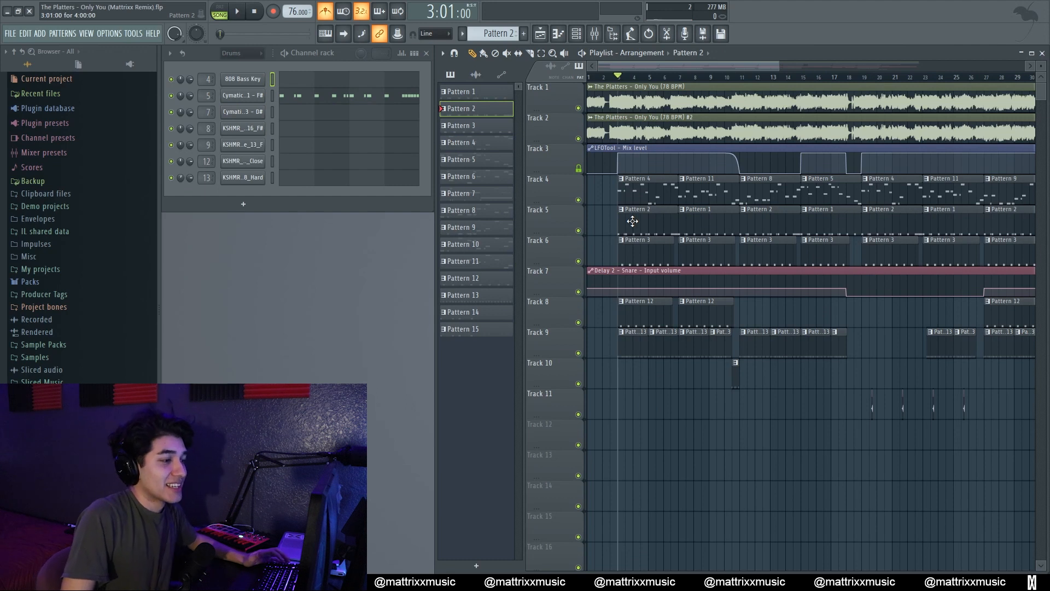
{"action": "left_click", "coordinate": [635, 197]}
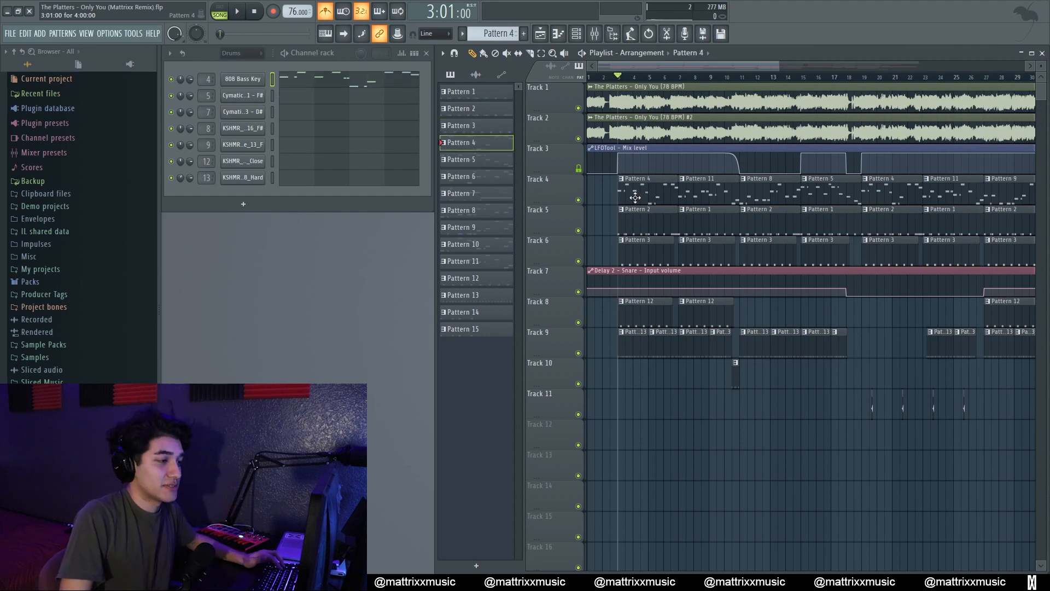
{"action": "left_click", "coordinate": [629, 233]}
{"action": "left_click", "coordinate": [647, 247]}
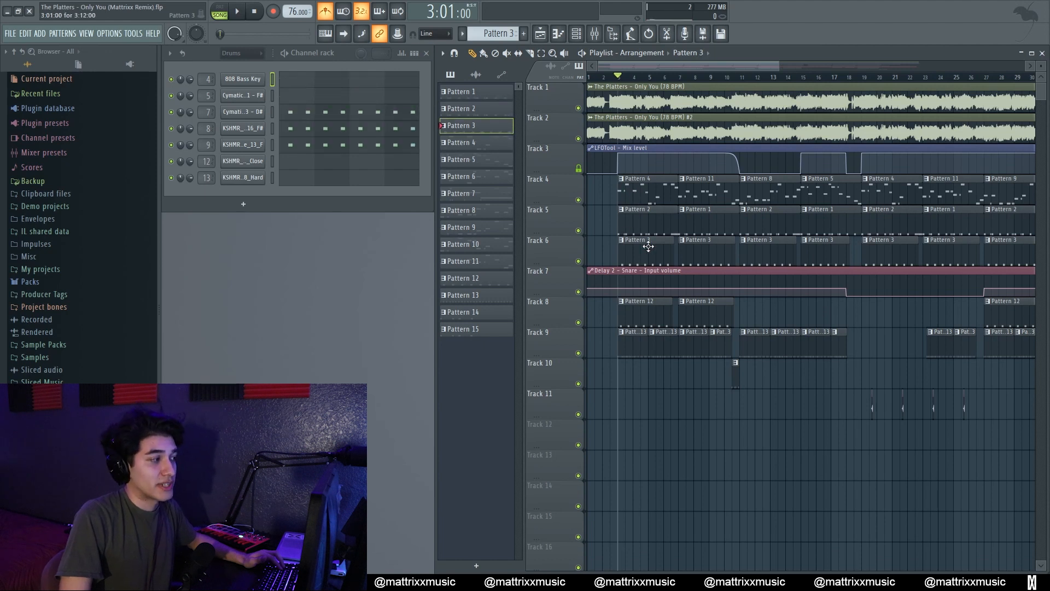
{"action": "left_click", "coordinate": [647, 322]}
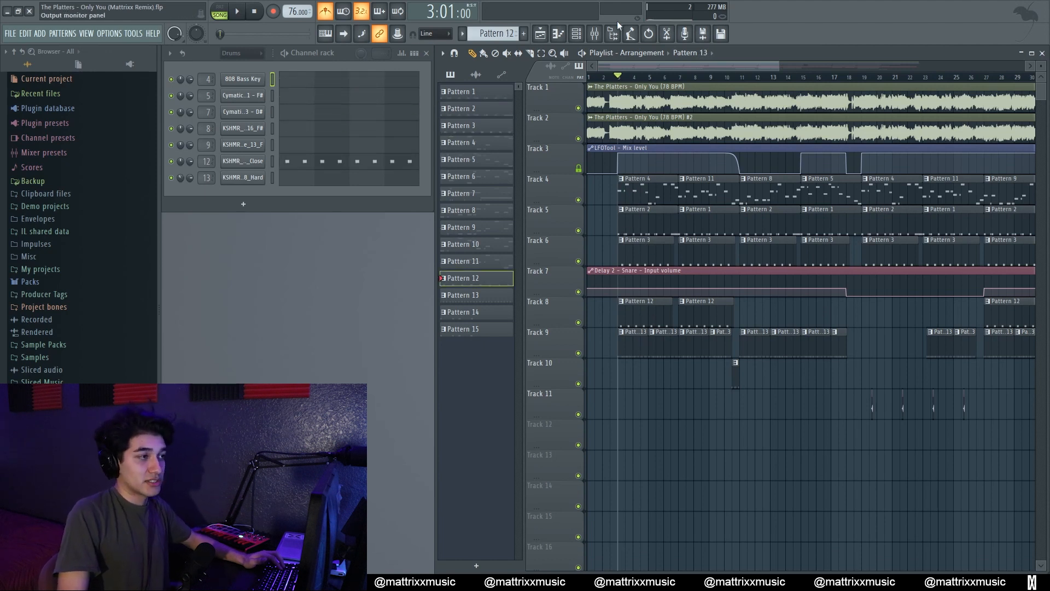
Step: Review the drum inserts and the Song insert in the mixer, then return to the playlist
{"action": "left_click", "coordinate": [594, 33]}
{"action": "left_click_drag", "start_coordinate": [279, 216], "coordinate": [474, 203]}
{"action": "left_click", "coordinate": [691, 203]}
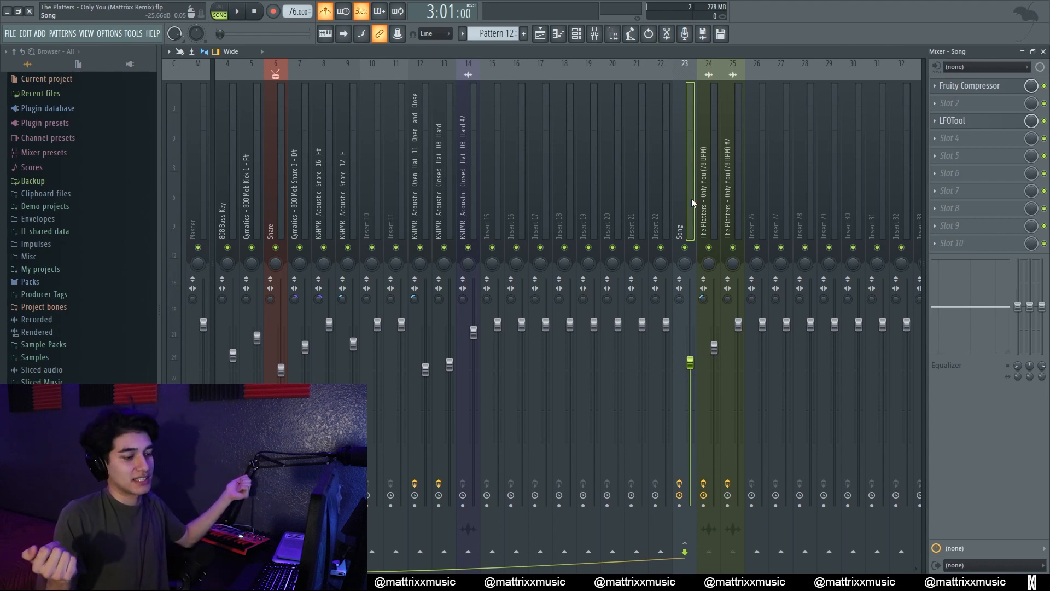
{"action": "left_click", "coordinate": [1042, 52]}
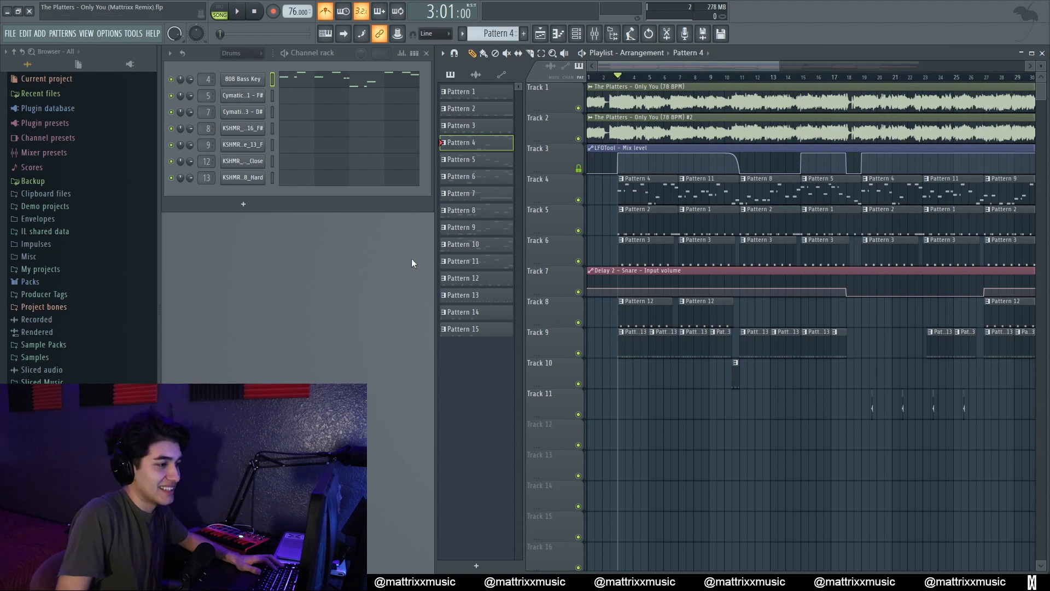
Step: Go through Patterns 2, 3 and 4, and inspect the 808 Bass Key channel's volume envelope and sample waveform
{"action": "left_click", "coordinate": [671, 212]}
{"action": "left_click", "coordinate": [650, 259]}
{"action": "left_click", "coordinate": [641, 202]}
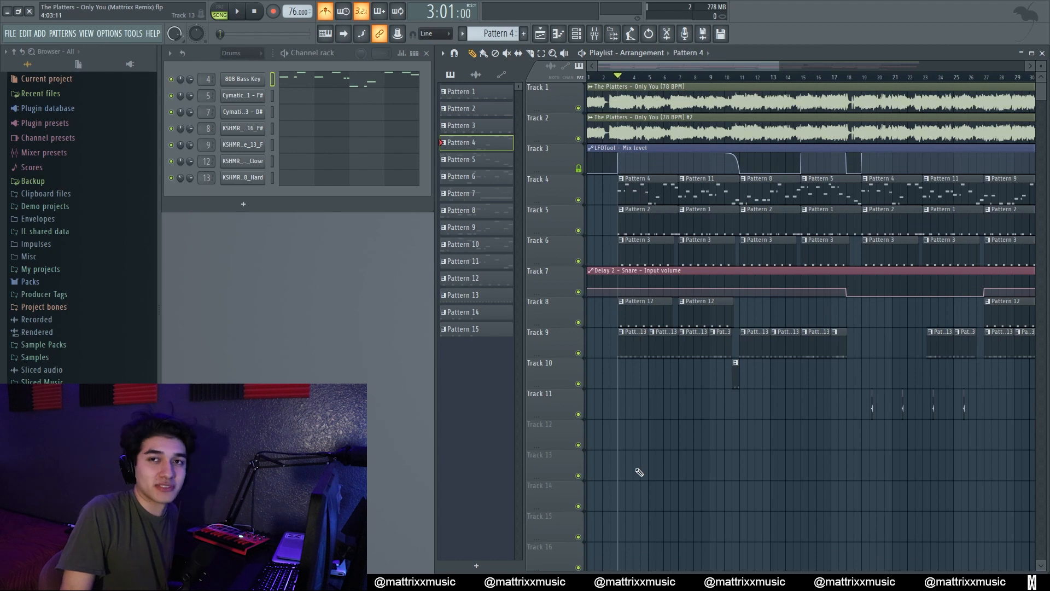
{"action": "left_click", "coordinate": [242, 79]}
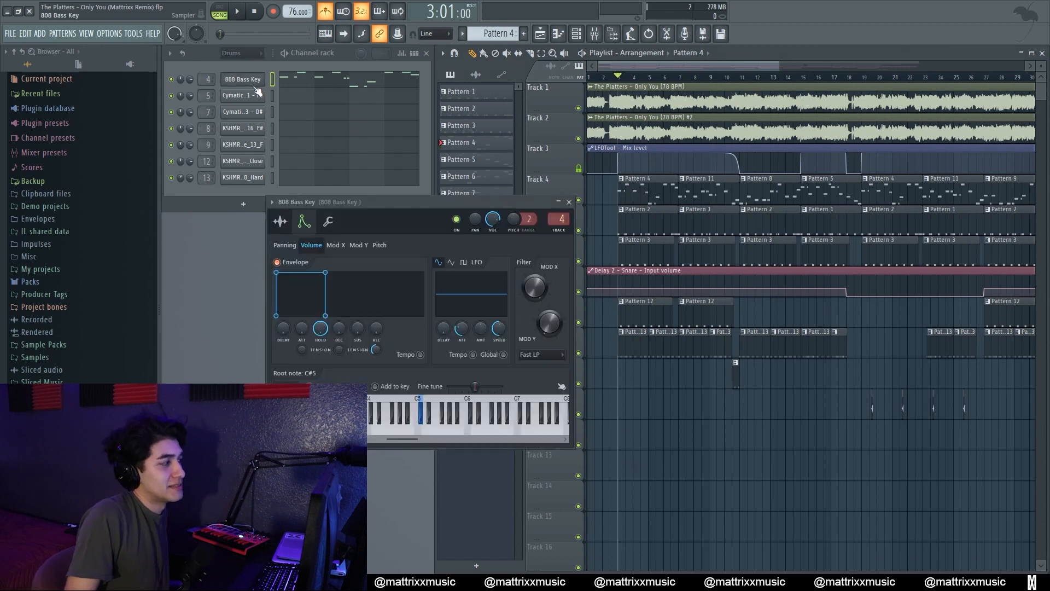
{"action": "left_click", "coordinate": [280, 221]}
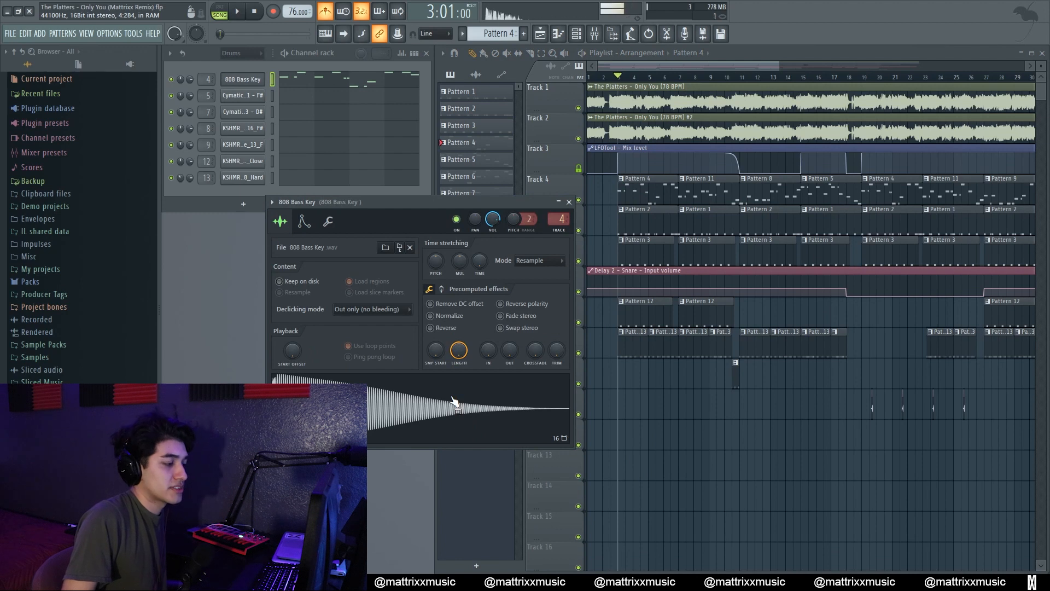
{"action": "left_click", "coordinate": [568, 201]}
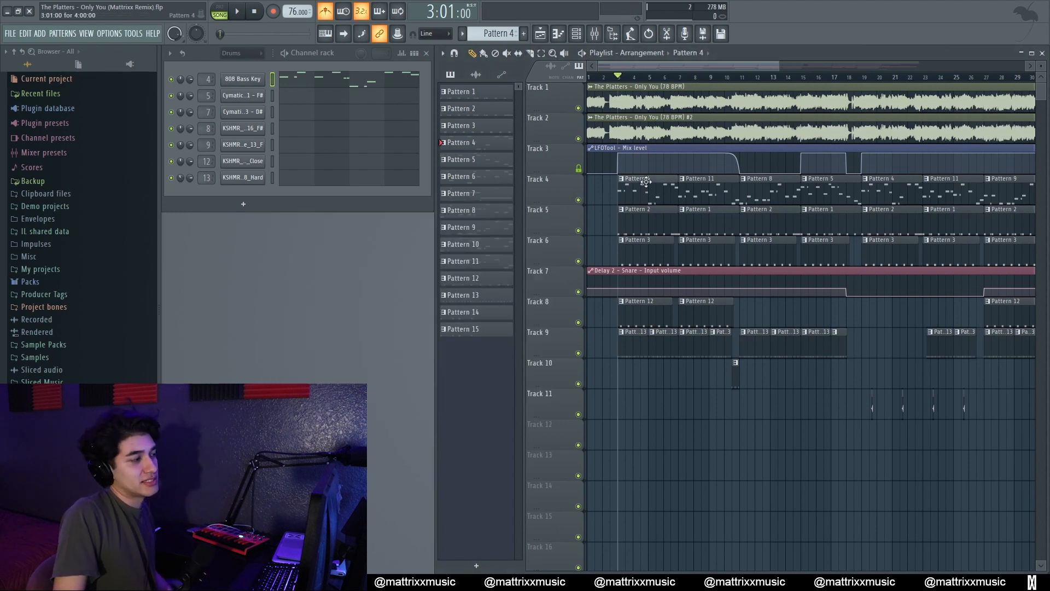
{"action": "left_click", "coordinate": [242, 79]}
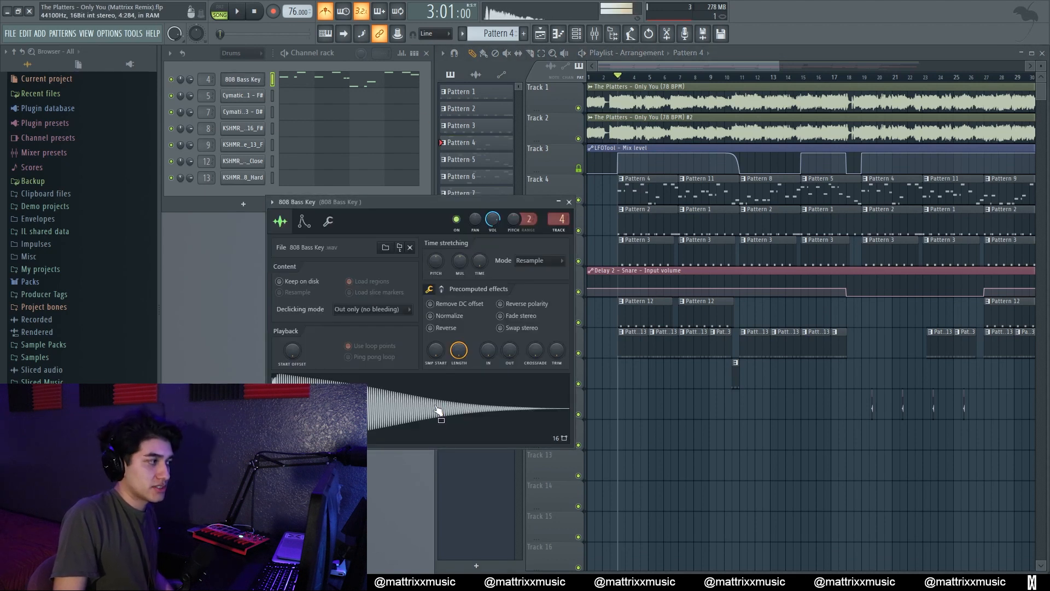
{"action": "left_click", "coordinate": [568, 202]}
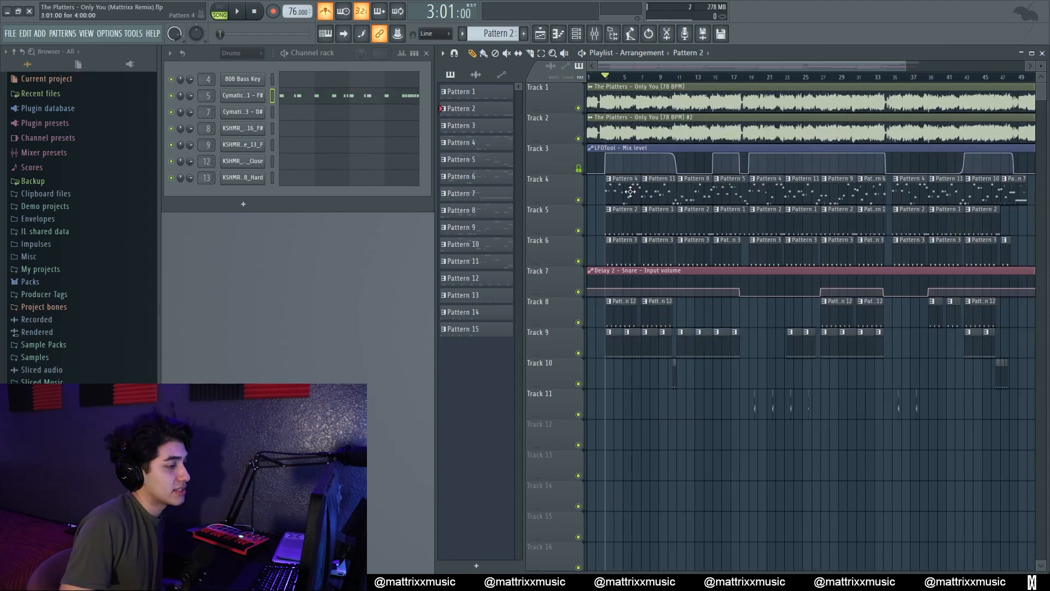
Step: Examine the 808 Bass Key notes of Patterns 4 and 11 in the piano roll, then view the full arrangement
{"action": "left_click", "coordinate": [630, 191]}
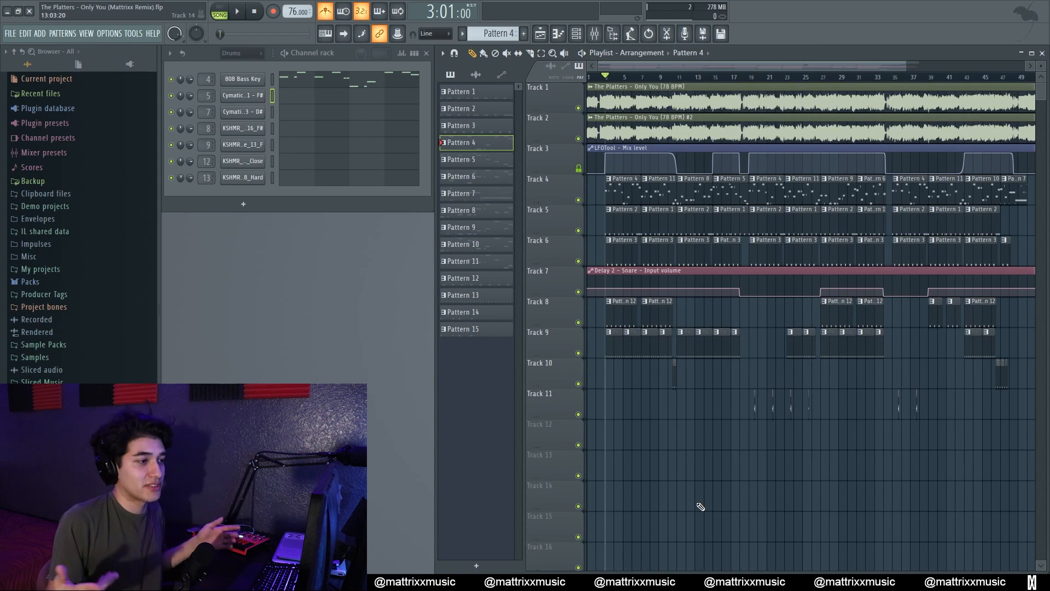
{"action": "double_click", "coordinate": [625, 196]}
{"action": "left_click_drag", "start_coordinate": [418, 64], "coordinate": [211, 64]}
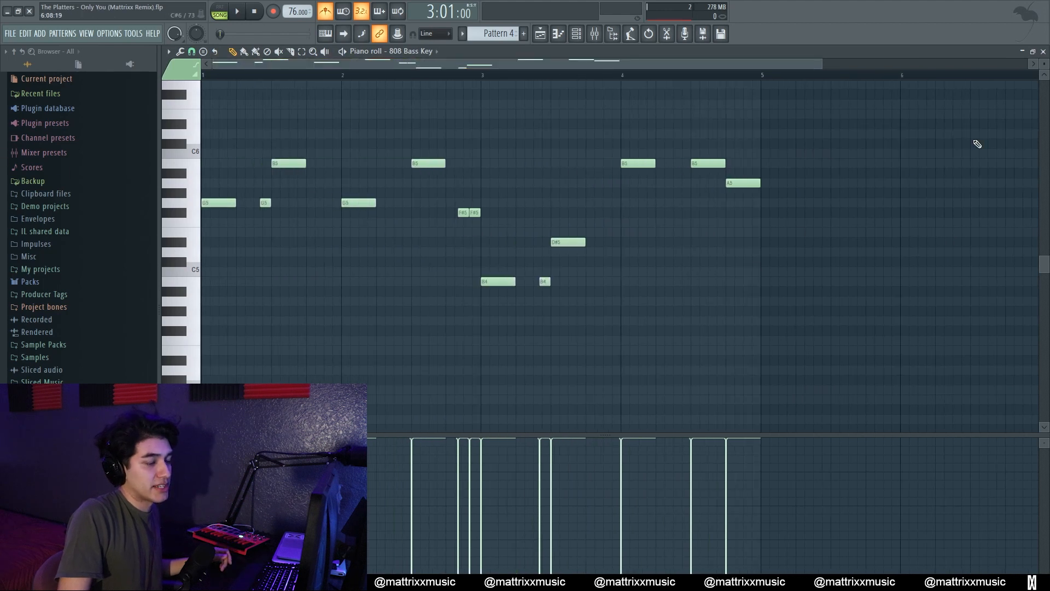
{"action": "left_click", "coordinate": [1043, 51]}
{"action": "left_click", "coordinate": [646, 195]}
{"action": "left_click", "coordinate": [304, 82]}
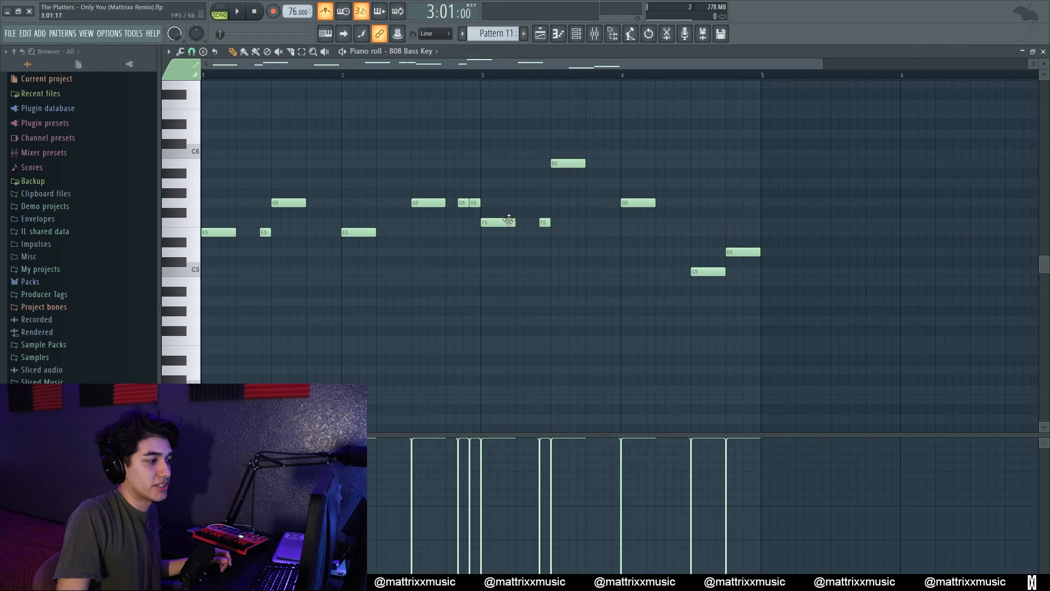
{"action": "left_click", "coordinate": [1043, 51]}
{"action": "left_click_drag", "start_coordinate": [906, 65], "coordinate": [911, 417]}
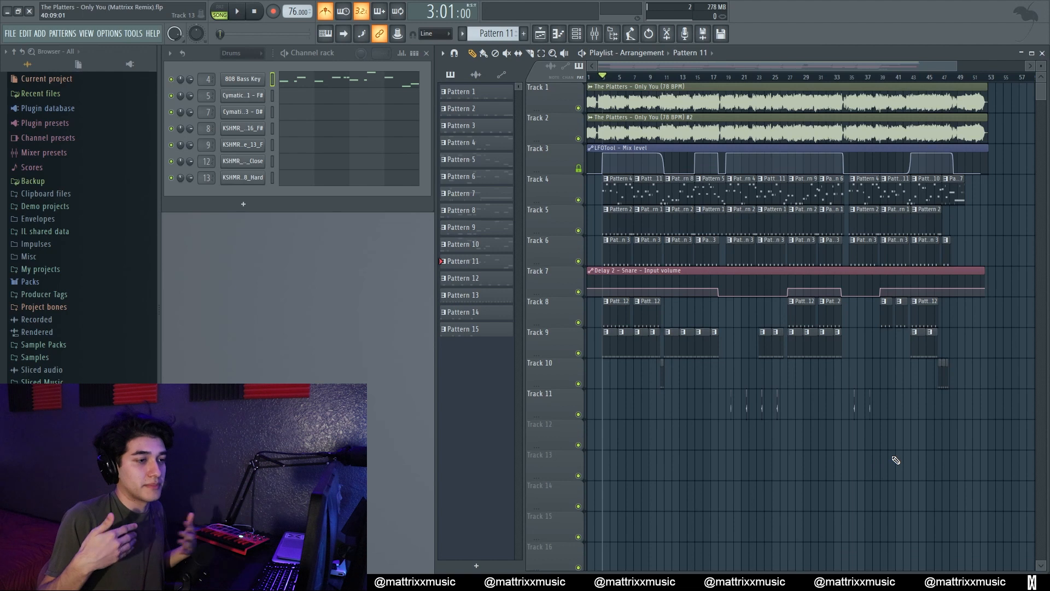
Step: Inspect the Cymatics kick channel in Pattern 2 and compare its rhythm with the 808 notes in Pattern 4
{"action": "left_click", "coordinate": [612, 213]}
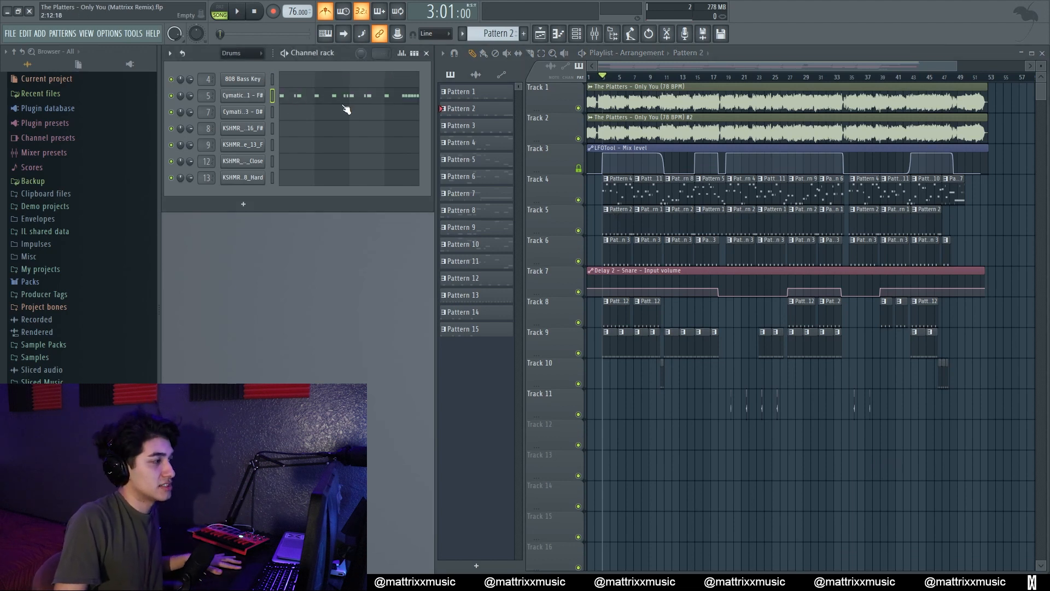
{"action": "left_click", "coordinate": [234, 98]}
{"action": "left_click", "coordinate": [514, 145]}
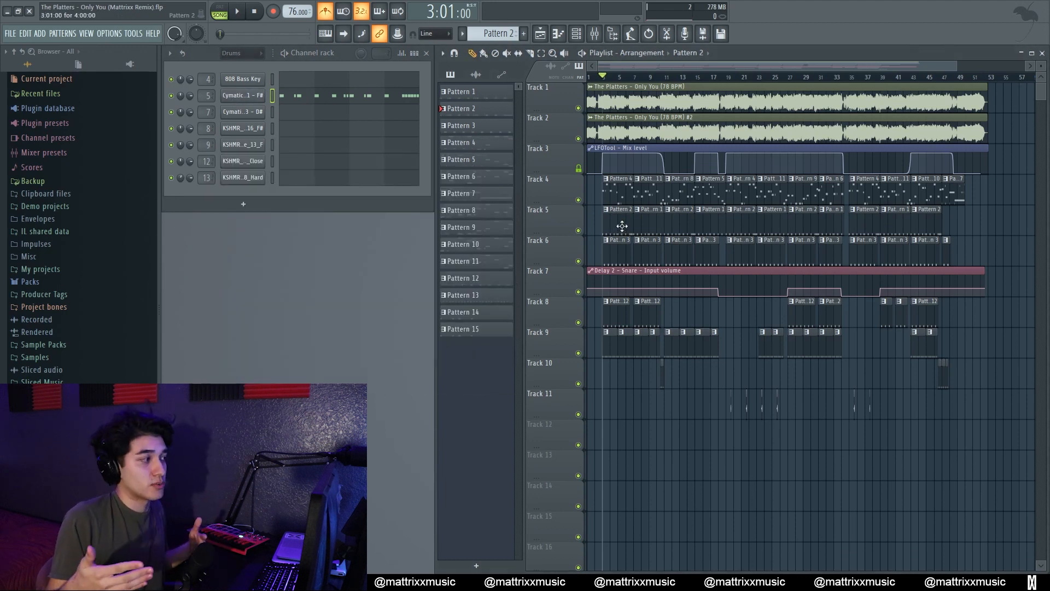
{"action": "left_click", "coordinate": [613, 193]}
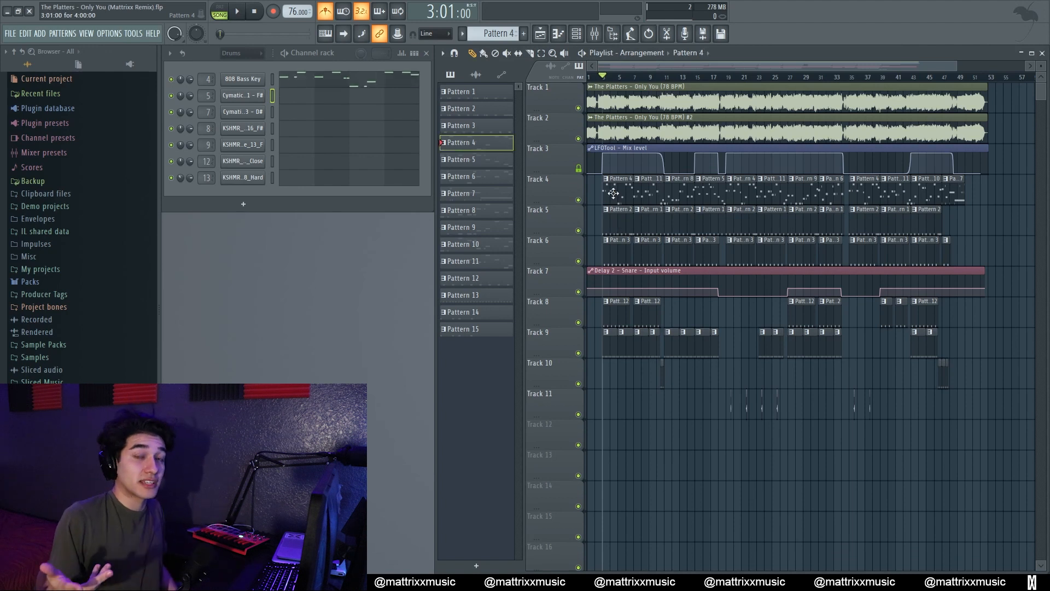
{"action": "left_click", "coordinate": [613, 214]}
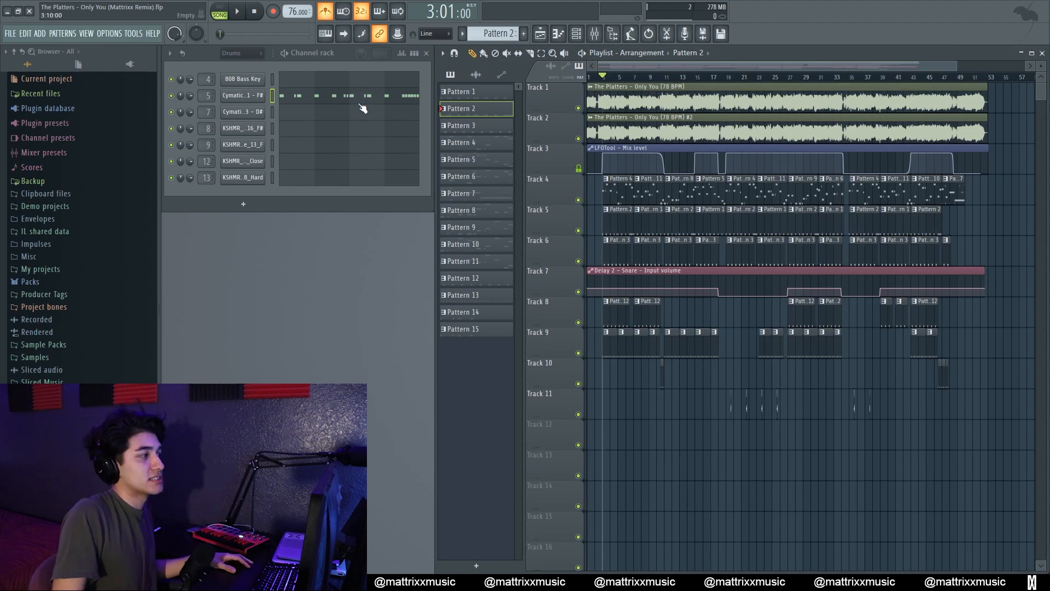
Step: Inspect the Cymatics 808 Mob Kick channel's sample settings and audition its waveform several times
{"action": "left_click", "coordinate": [261, 98]}
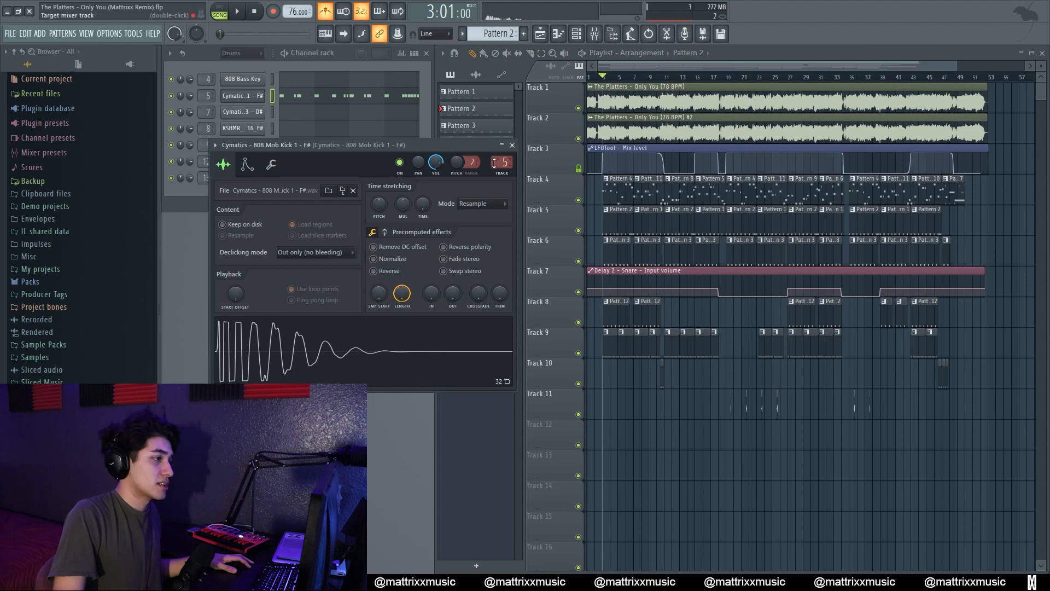
{"action": "left_click", "coordinate": [512, 146]}
{"action": "left_click", "coordinate": [257, 95]}
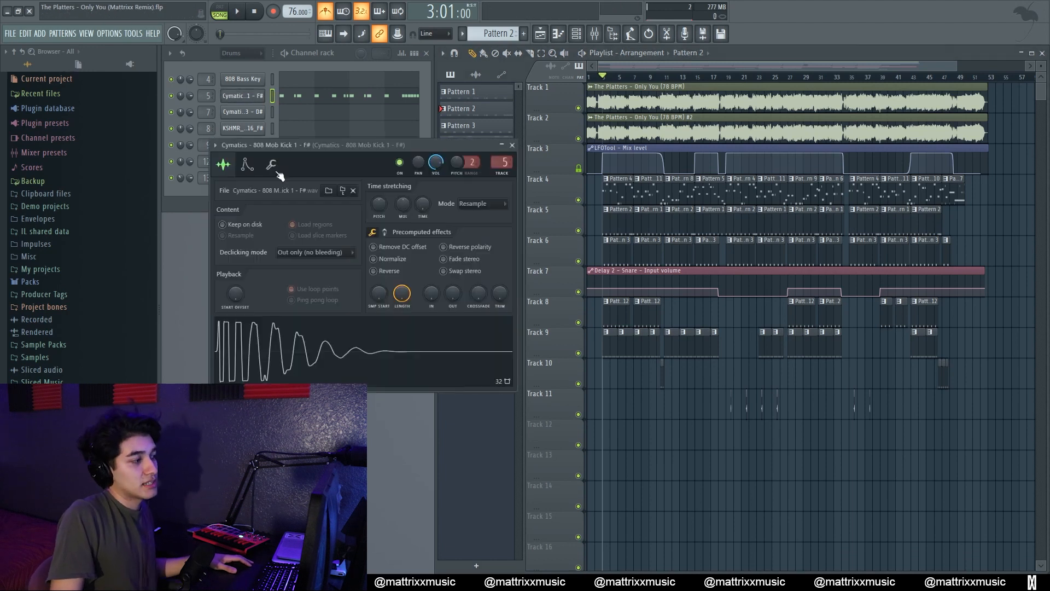
{"action": "left_click", "coordinate": [372, 370]}
{"action": "left_click", "coordinate": [372, 369]}
{"action": "left_click", "coordinate": [387, 346]}
{"action": "left_click", "coordinate": [388, 346]}
{"action": "left_click", "coordinate": [387, 346]}
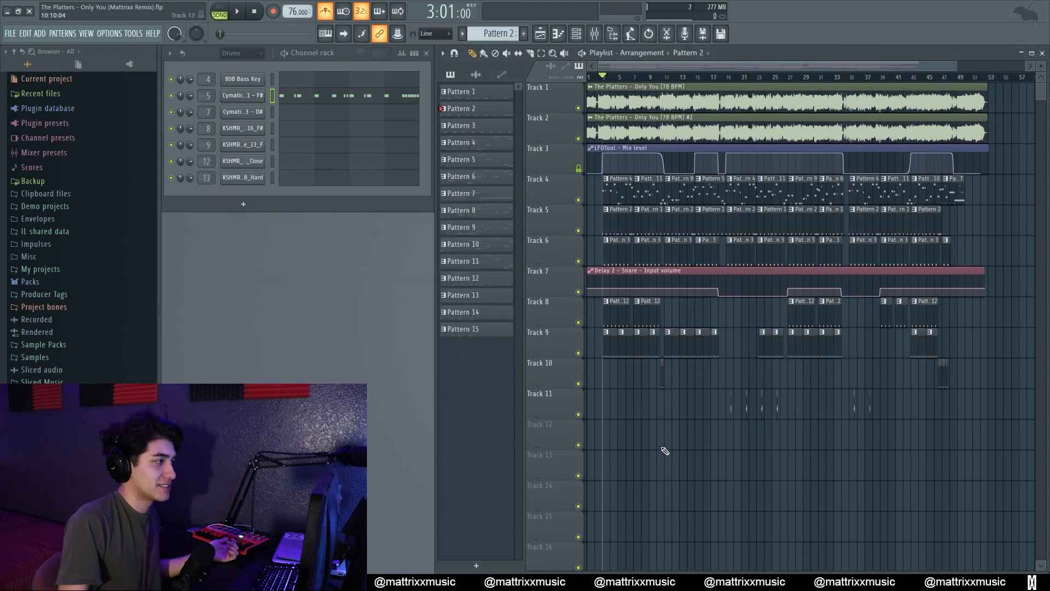
Step: Open Pattern 3, solo the original song on Track 1 and play it briefly with the metronome turned off
{"action": "left_click", "coordinate": [461, 125]}
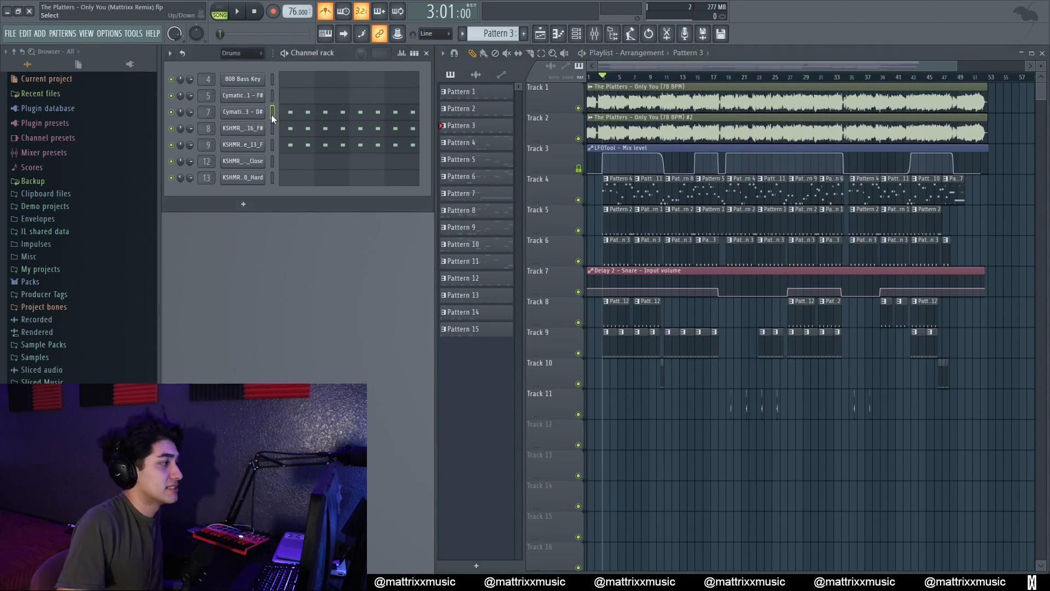
{"action": "left_click", "coordinate": [272, 144]}
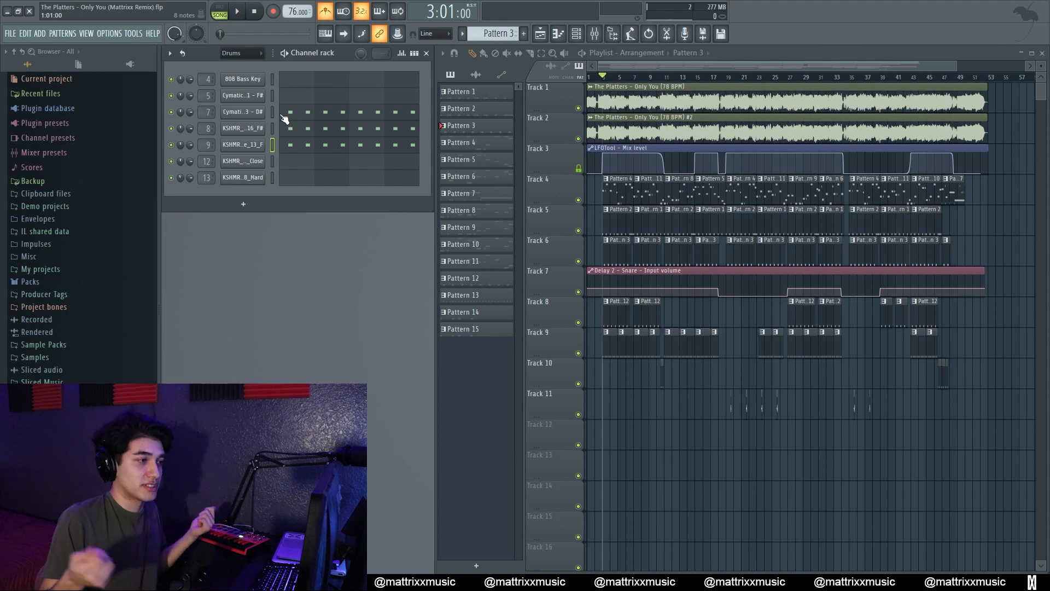
{"action": "left_click", "coordinate": [578, 107], "text": "ctrl"}
{"action": "key", "text": "space"}
{"action": "left_click", "coordinate": [326, 13]}
{"action": "key", "text": "space"}
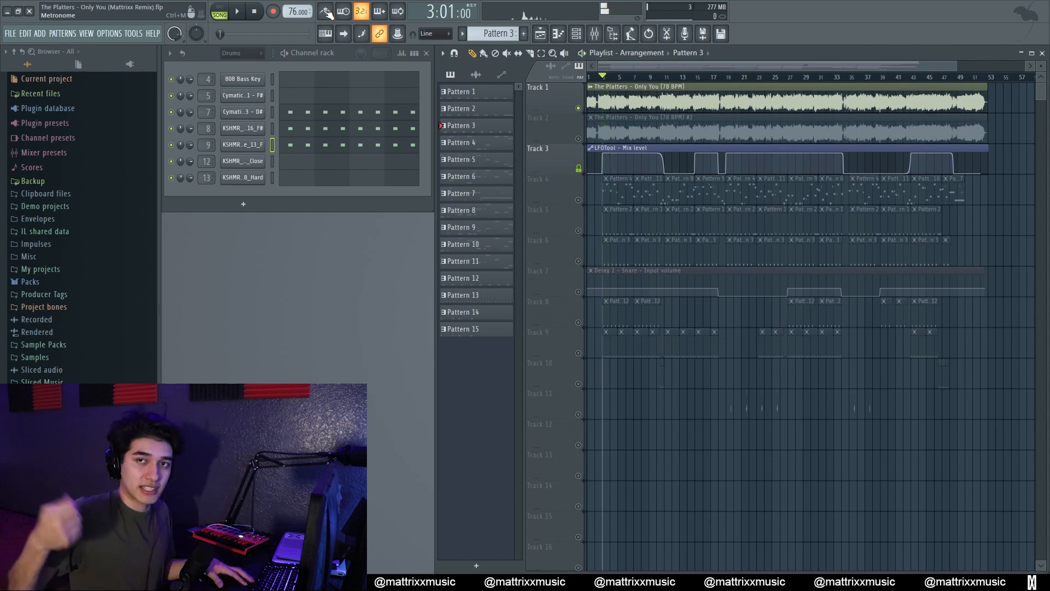
Step: Unmute Tracks 5, 6 and 7 in the playlist and select the Cymatics snare channel
{"action": "left_click", "coordinate": [578, 231]}
{"action": "left_click", "coordinate": [578, 261]}
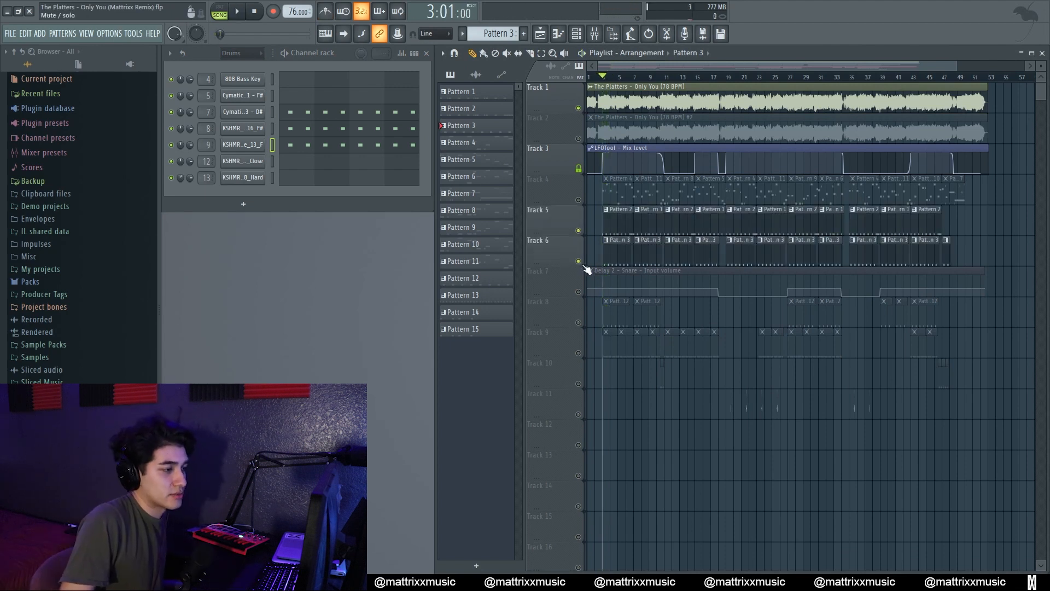
{"action": "left_click", "coordinate": [272, 112]}
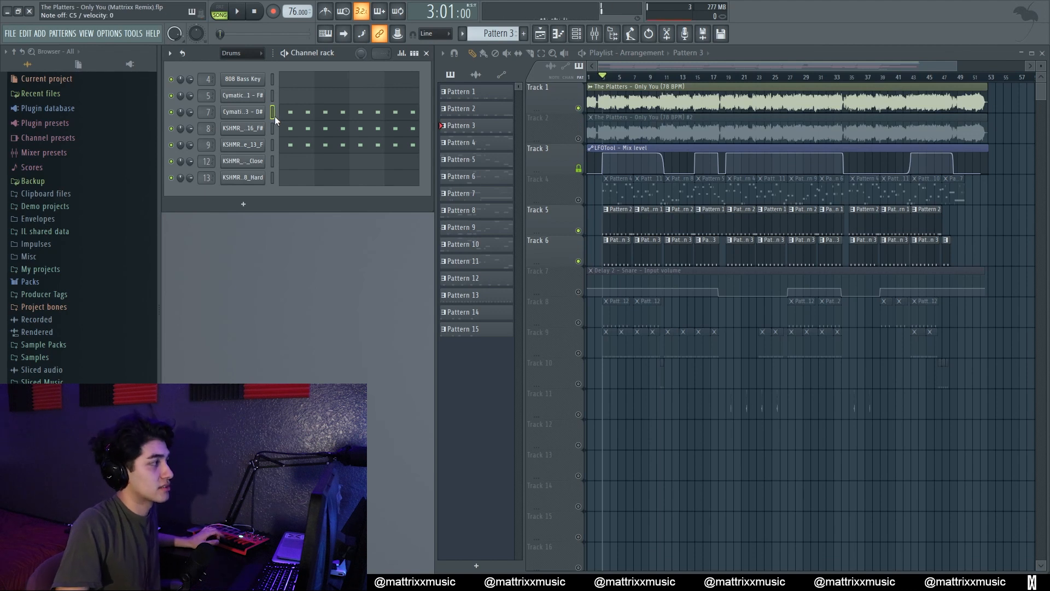
{"action": "left_click", "coordinate": [578, 291]}
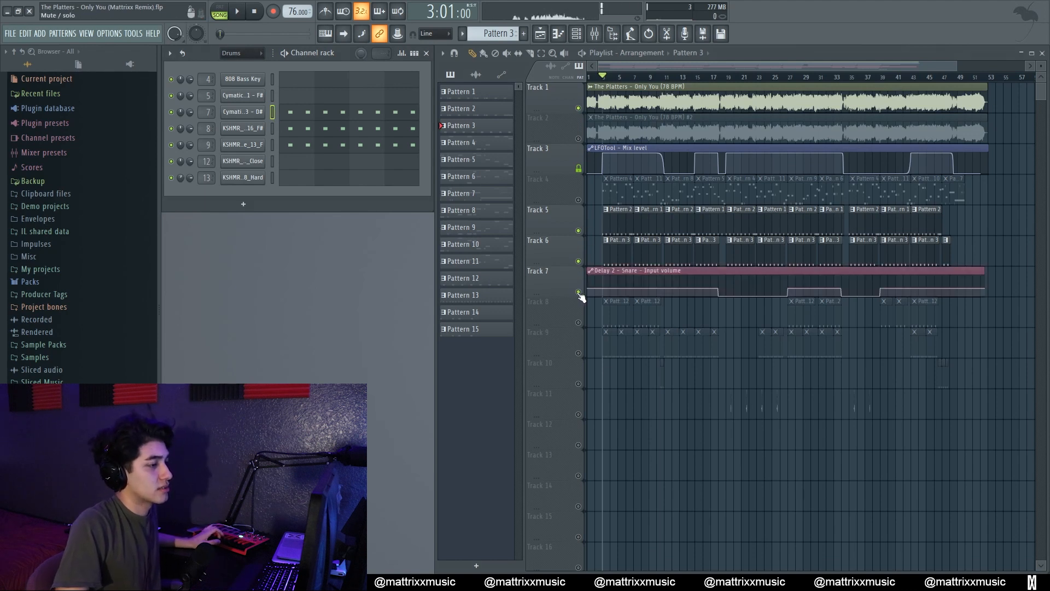
Step: Inspect the sample waveforms of the Cymatics 808 Mob Snare 3 and KSHMR Acoustic Snare 16 channels
{"action": "left_click", "coordinate": [235, 112]}
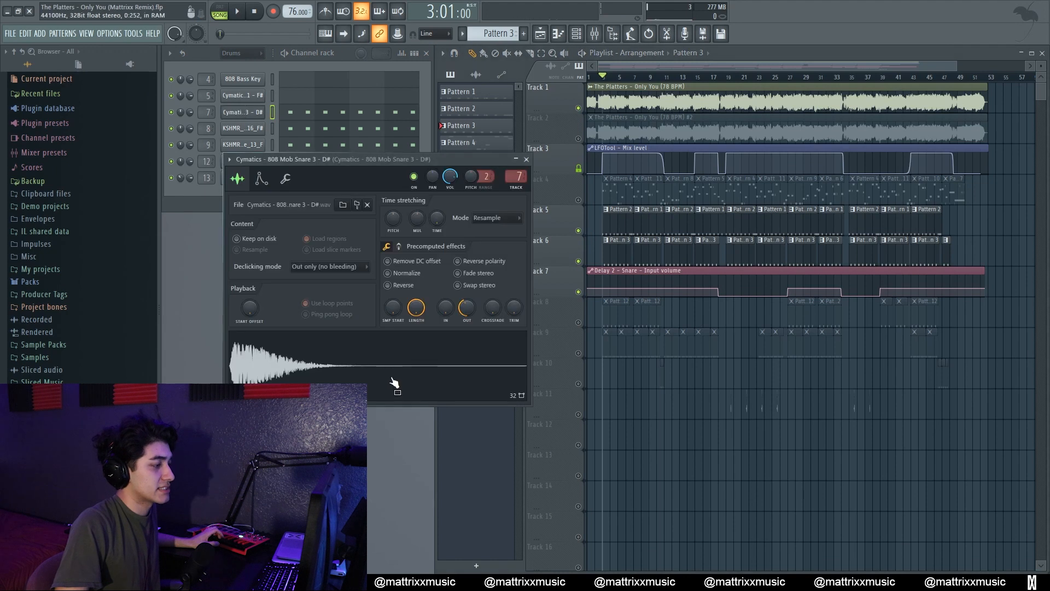
{"action": "left_click", "coordinate": [255, 113]}
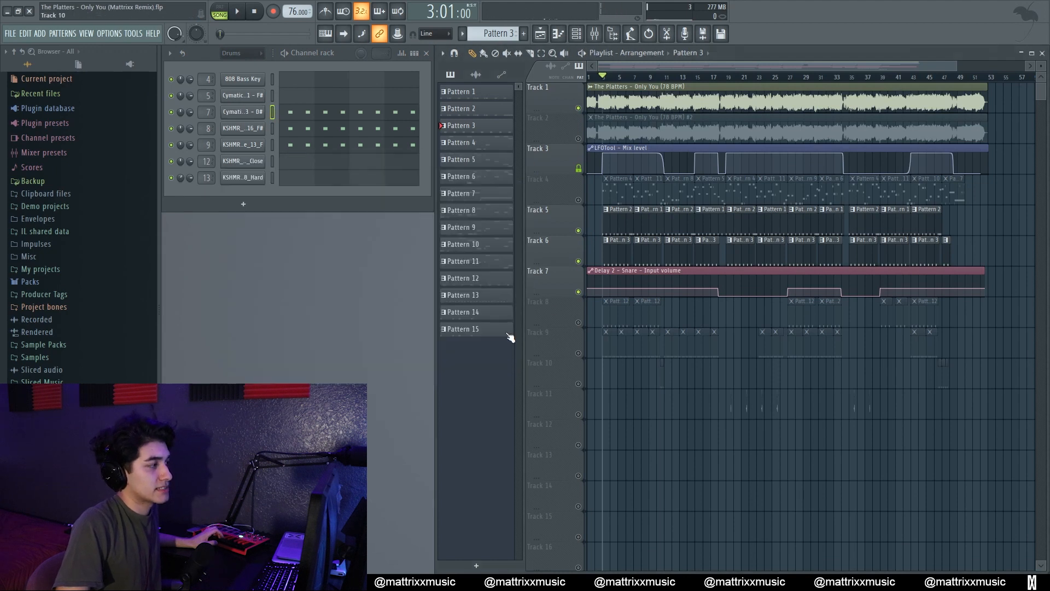
{"action": "left_click", "coordinate": [257, 117]}
{"action": "left_click", "coordinate": [524, 165]}
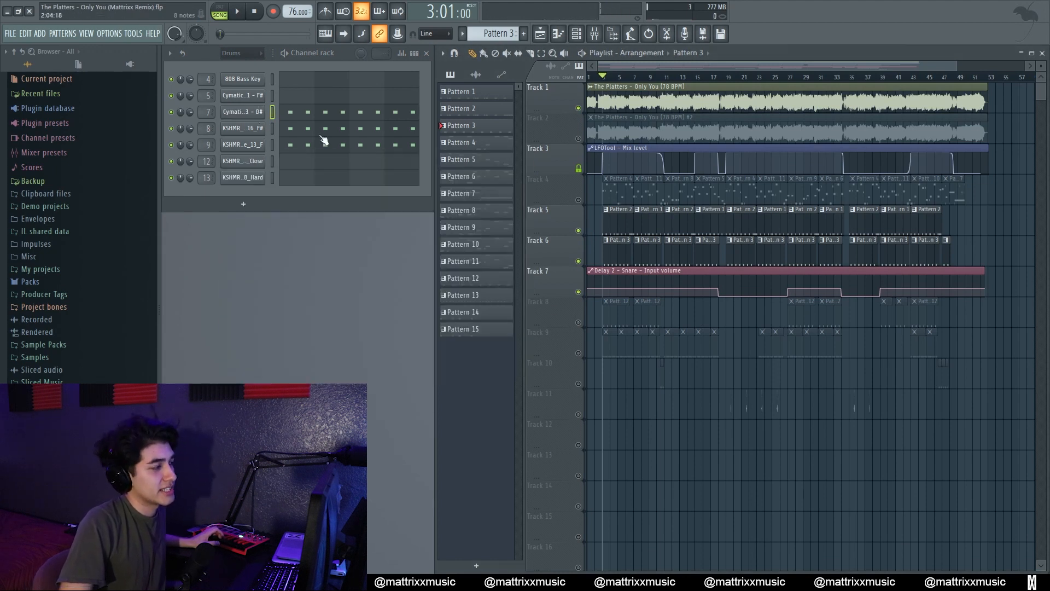
{"action": "left_click", "coordinate": [272, 129]}
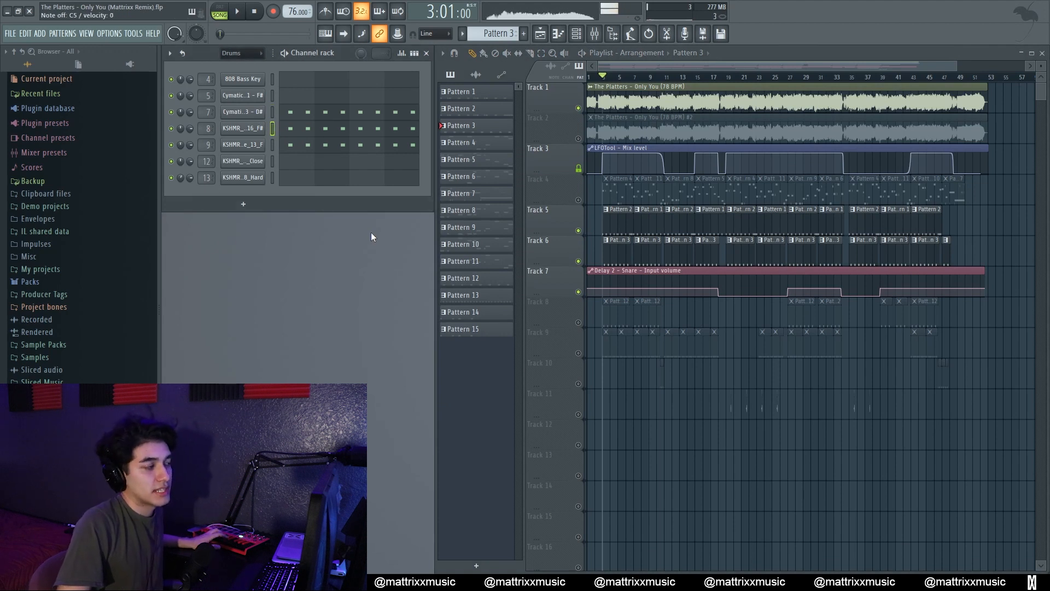
{"action": "left_click", "coordinate": [257, 132]}
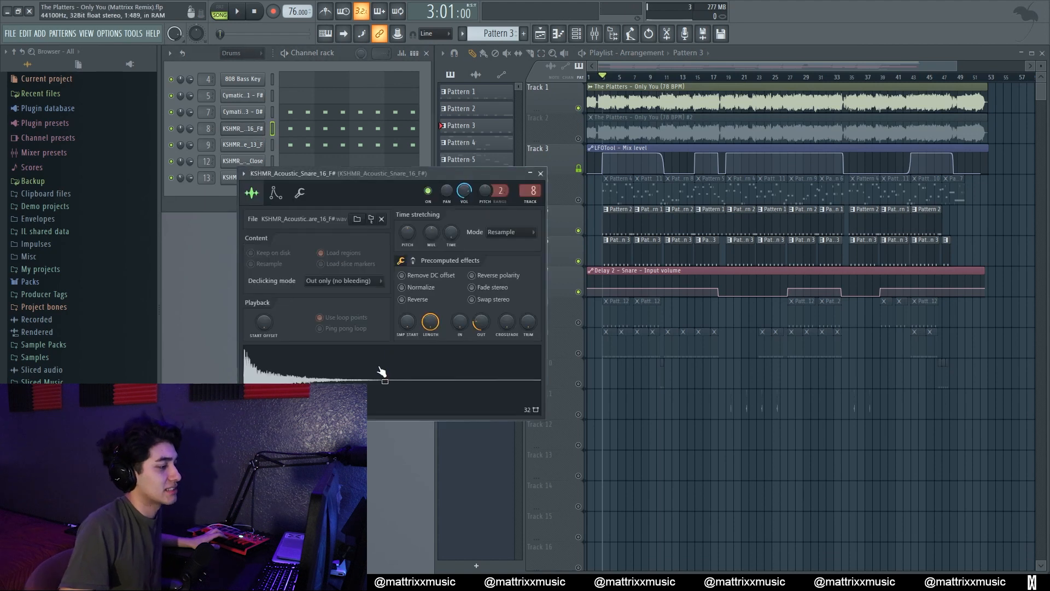
{"action": "left_click", "coordinate": [542, 172]}
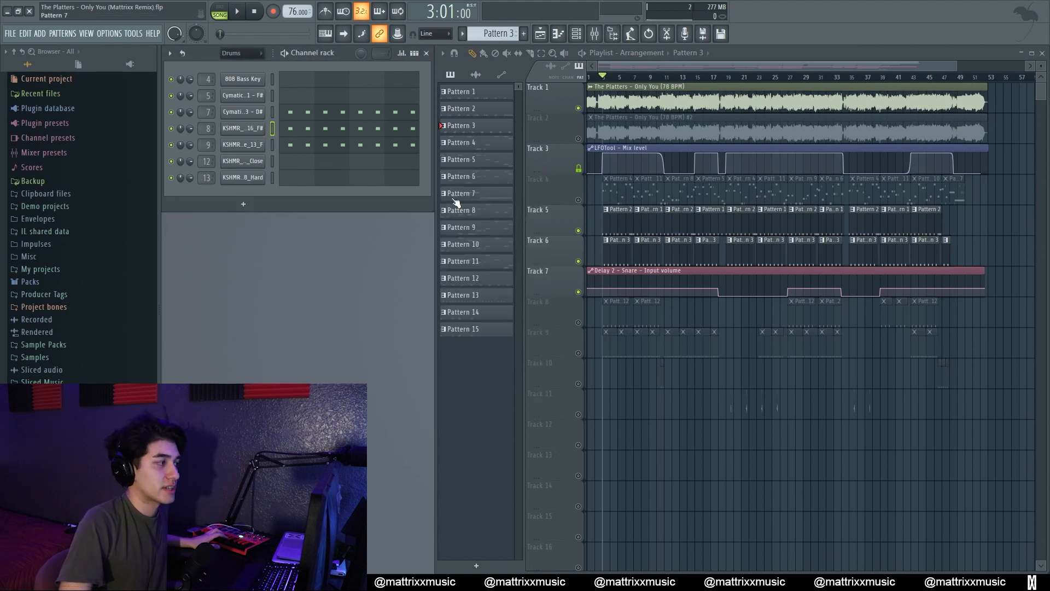
Step: Audition the three layered snare channels of Pattern 3 one after another
{"action": "left_click", "coordinate": [271, 147]}
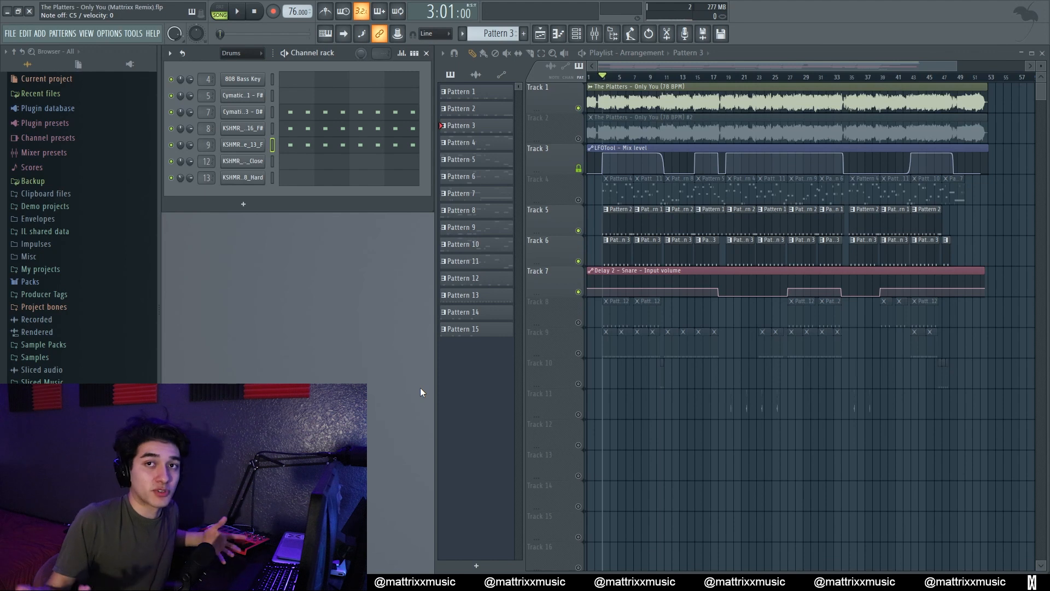
{"action": "left_click", "coordinate": [272, 128]}
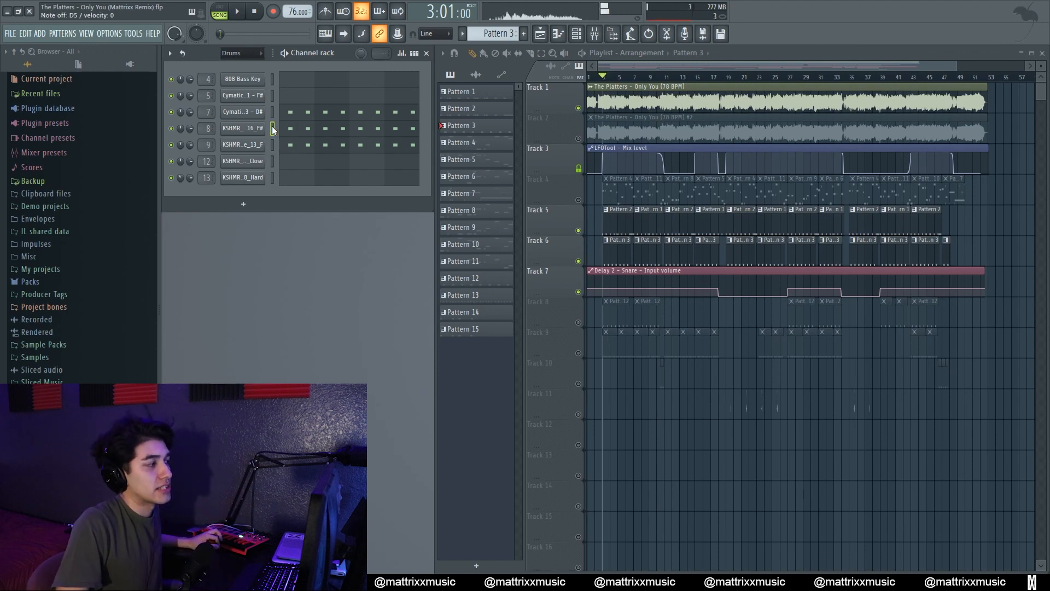
{"action": "left_click", "coordinate": [272, 112]}
{"action": "left_click", "coordinate": [273, 144]}
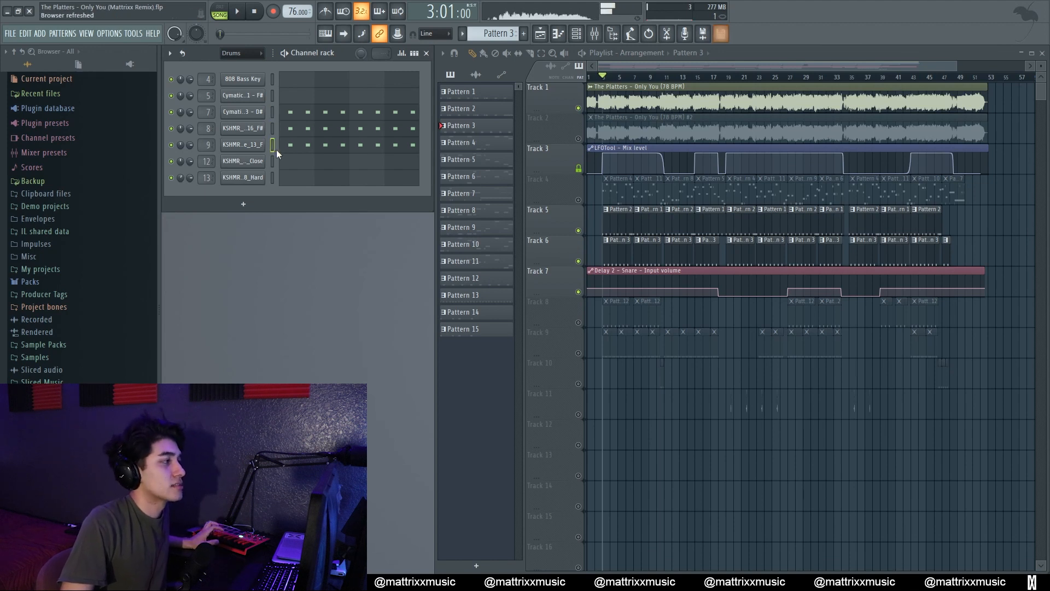
Step: Mute Track 5 and play the snares together with the song from bar 3
{"action": "left_click", "coordinate": [578, 231]}
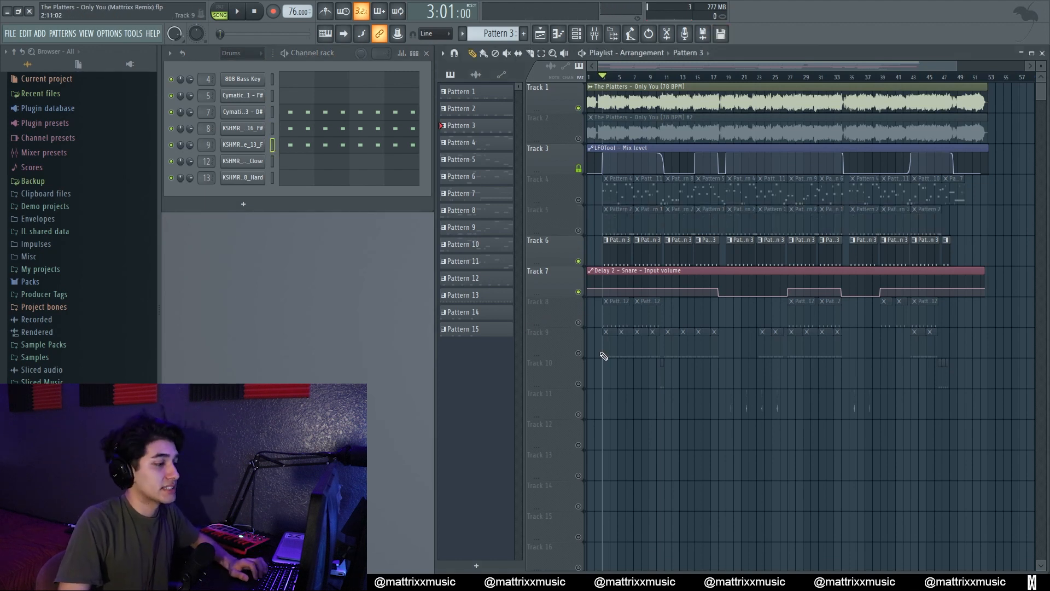
{"action": "key", "text": "space"}
{"action": "key", "text": "space"}
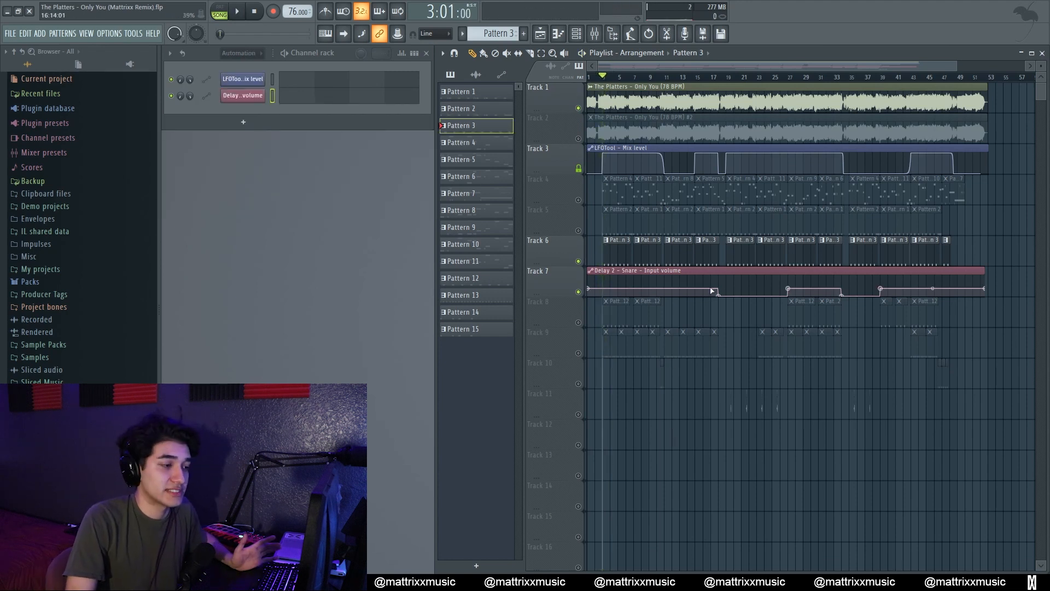
Step: Play the snares from bar 19 with the song, mute Track 1, and play them again on their own
{"action": "left_click", "coordinate": [728, 78]}
{"action": "scroll", "coordinate": [728, 78], "scroll_direction": "up", "scroll_amount": 3}
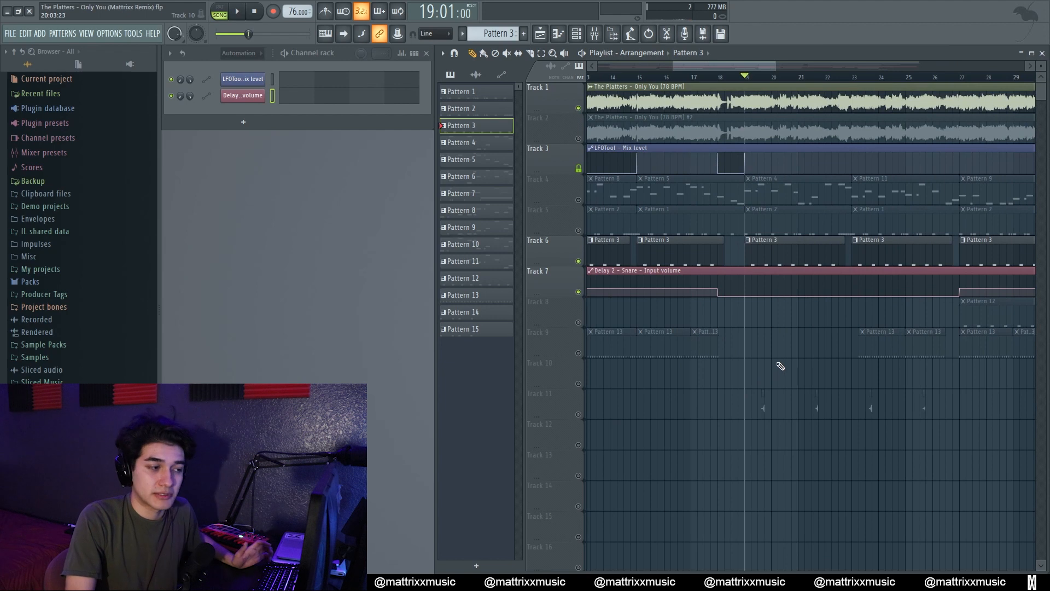
{"action": "key", "text": "space"}
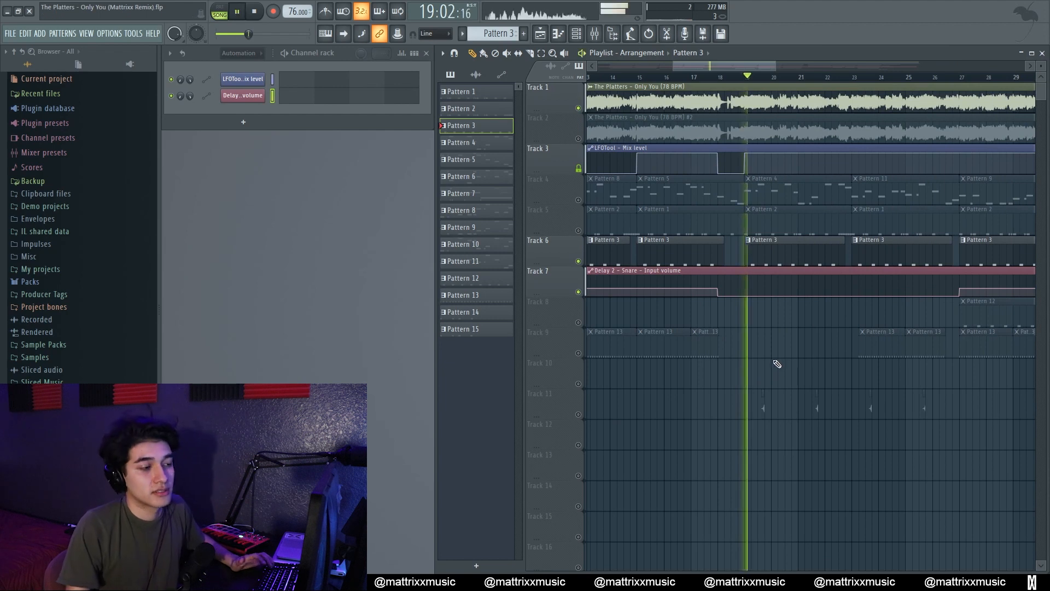
{"action": "key", "text": "space"}
{"action": "left_click", "coordinate": [578, 107]}
{"action": "key", "text": "space"}
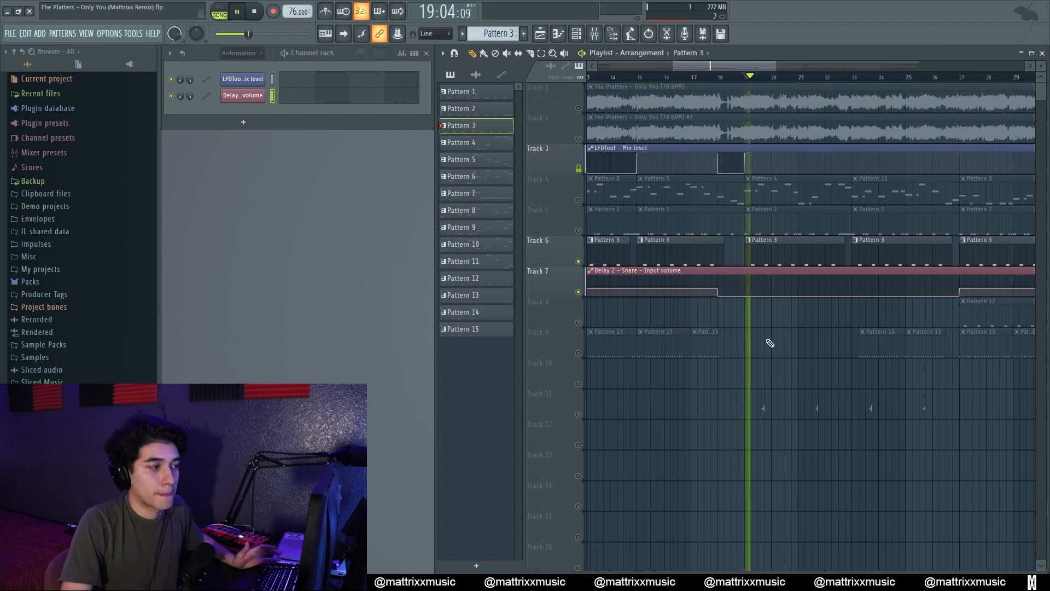
{"action": "key", "text": "space"}
Step: Move the playback position back to bar 3 and lock Track 7's unmuted state
{"action": "scroll", "coordinate": [703, 81], "scroll_direction": "down", "scroll_amount": 3}
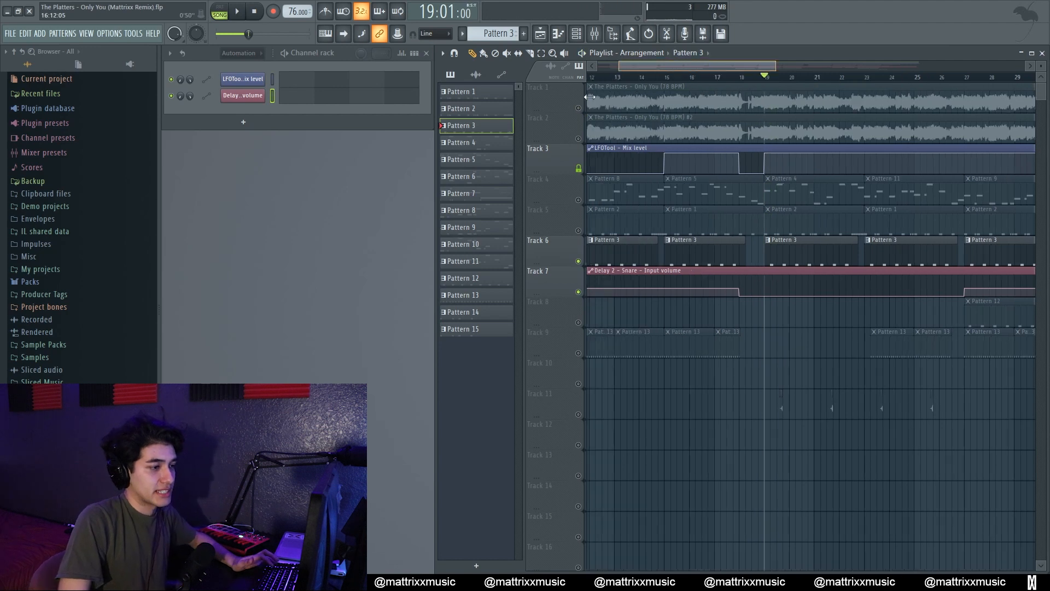
{"action": "left_click", "coordinate": [624, 77]}
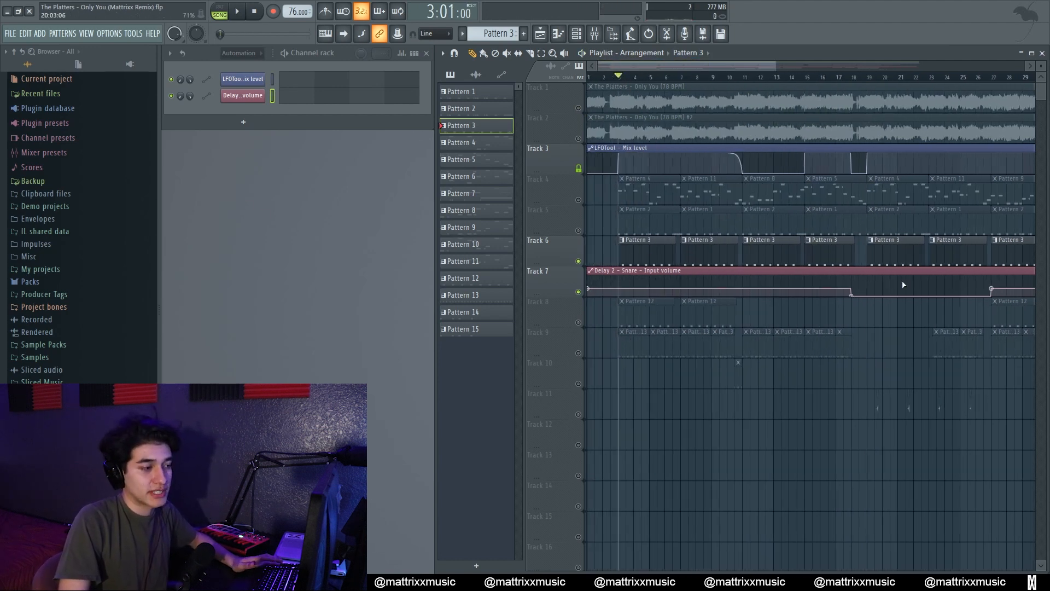
{"action": "left_click", "coordinate": [579, 292], "text": "shift"}
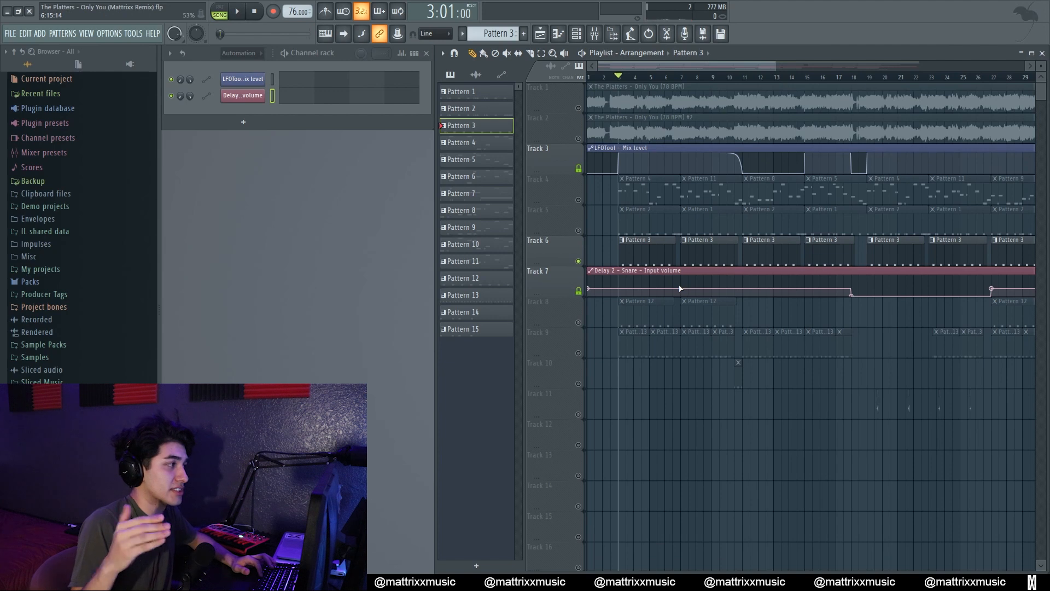
Step: Try raising the Delay 2 - Snare input volume automation with a new point near bar 7, and delete that point
{"action": "left_click_drag", "start_coordinate": [687, 288], "coordinate": [690, 284]}
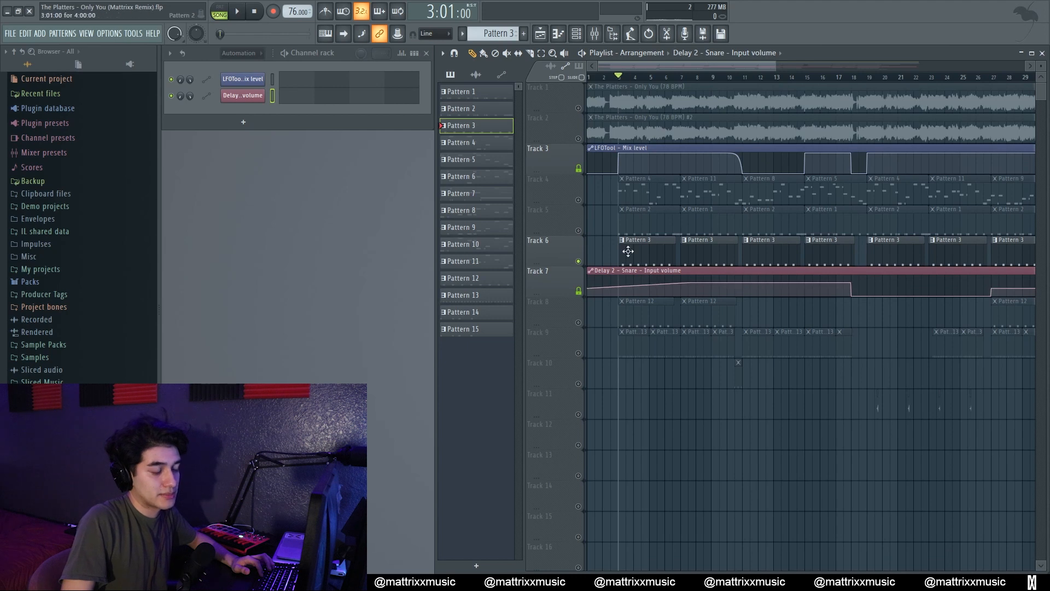
{"action": "right_click", "coordinate": [691, 285]}
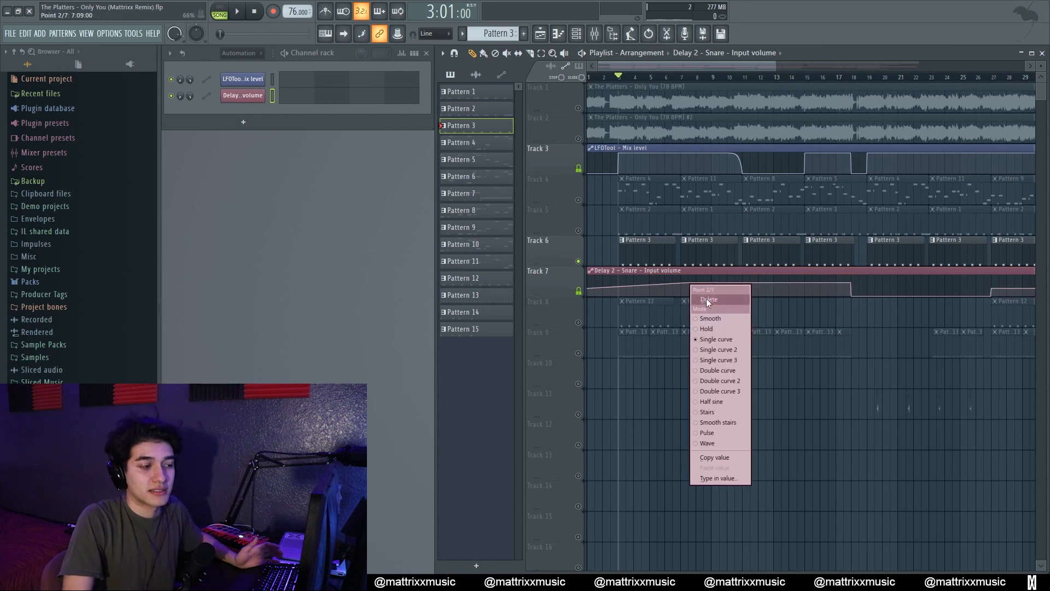
{"action": "left_click", "coordinate": [707, 299]}
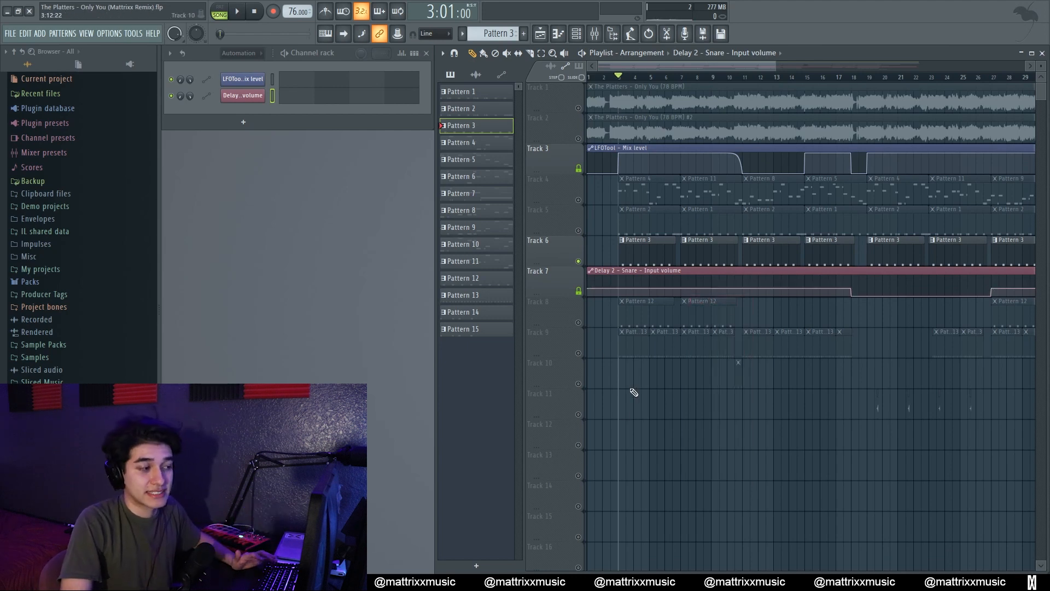
Step: Play the snares from bar 3 and from bar 19 to compare the effect of the delay automation
{"action": "key", "text": "space"}
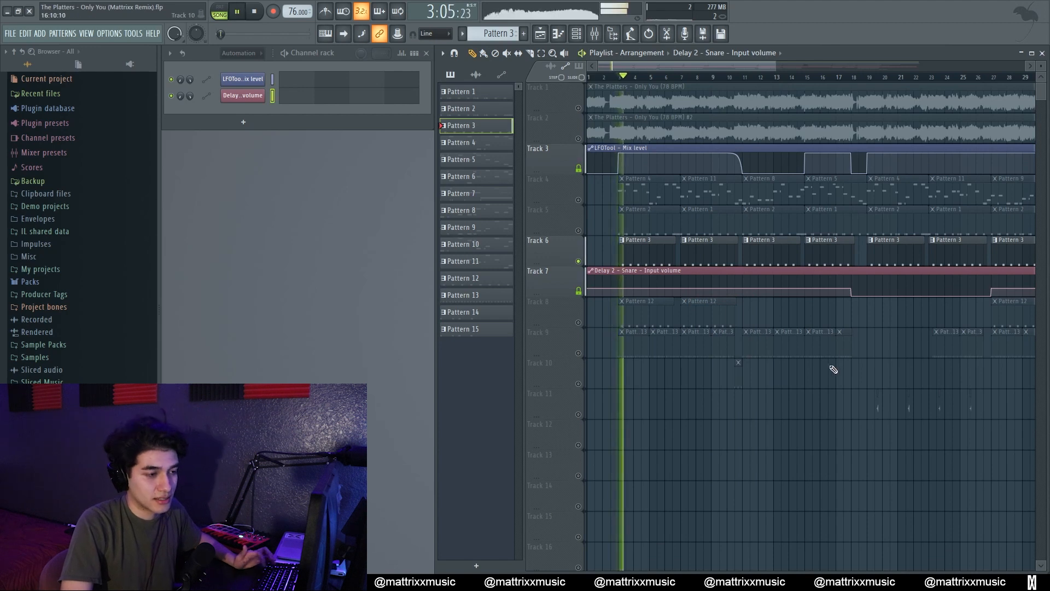
{"action": "left_click", "coordinate": [870, 77]}
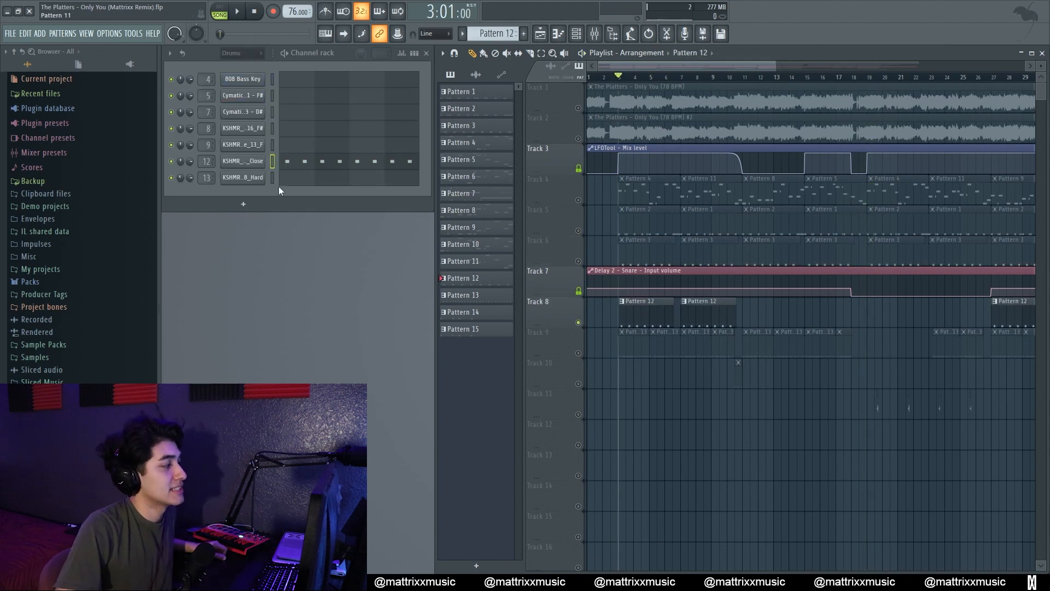
Step: Inspect the KSHMR open hat sample in Pattern 12, play its hits on Track 8, and mute that track
{"action": "left_click", "coordinate": [244, 162]}
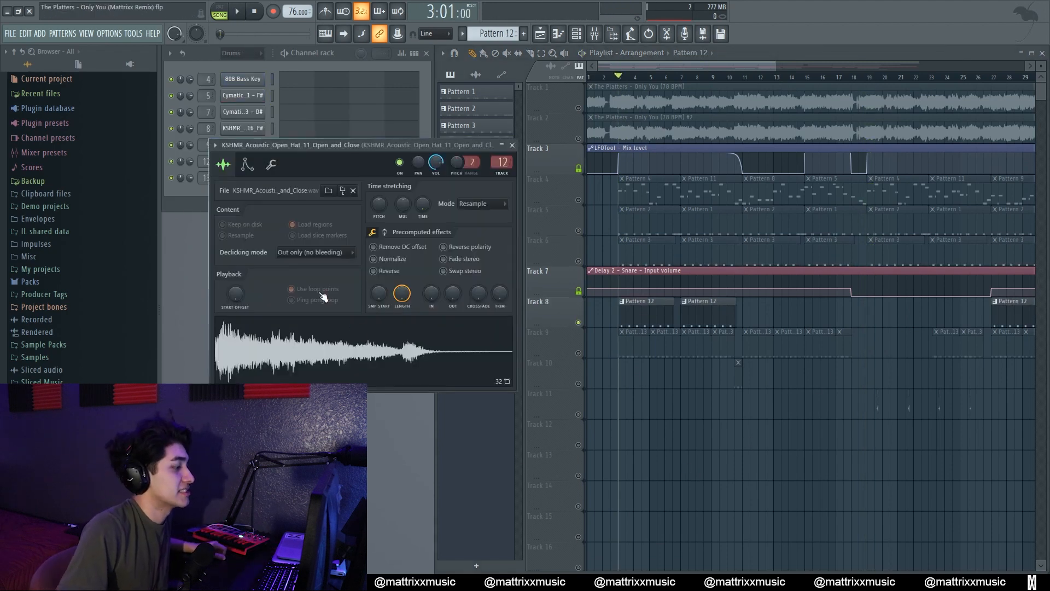
{"action": "left_click", "coordinate": [511, 145]}
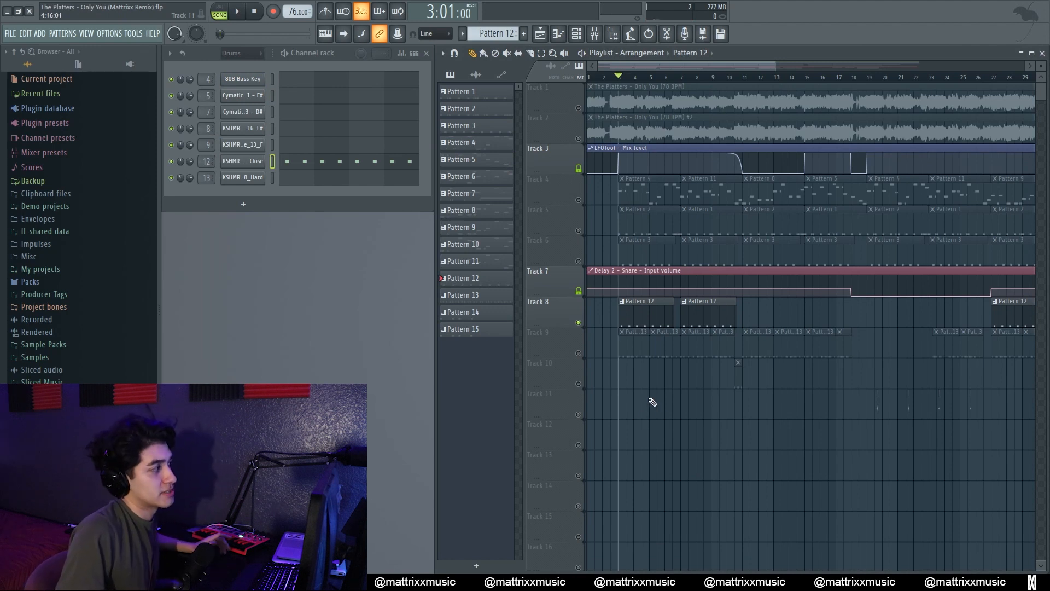
{"action": "key", "text": "space"}
{"action": "key", "text": "space"}
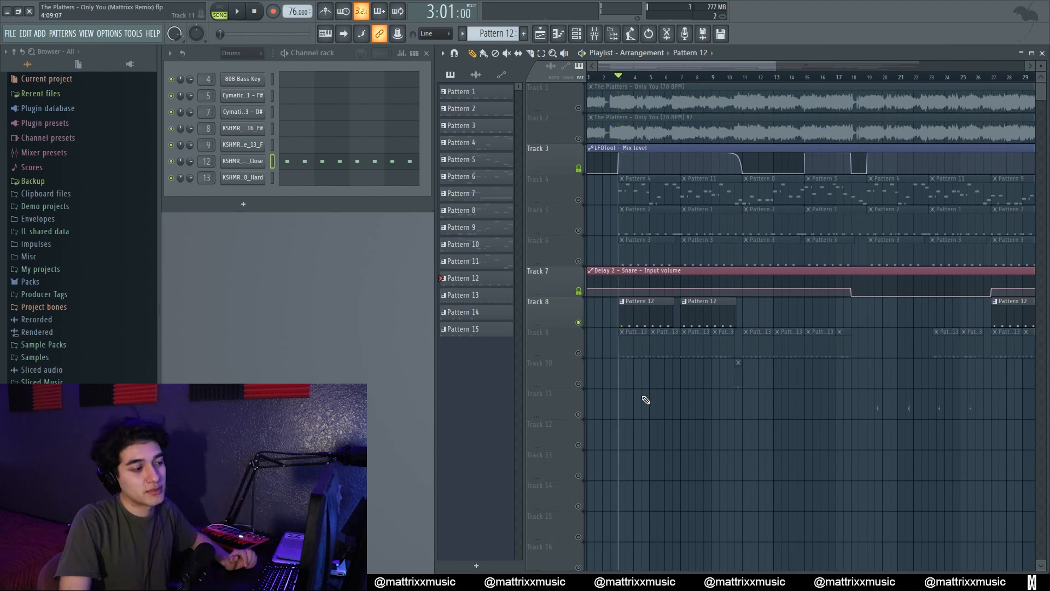
{"action": "left_click", "coordinate": [580, 323]}
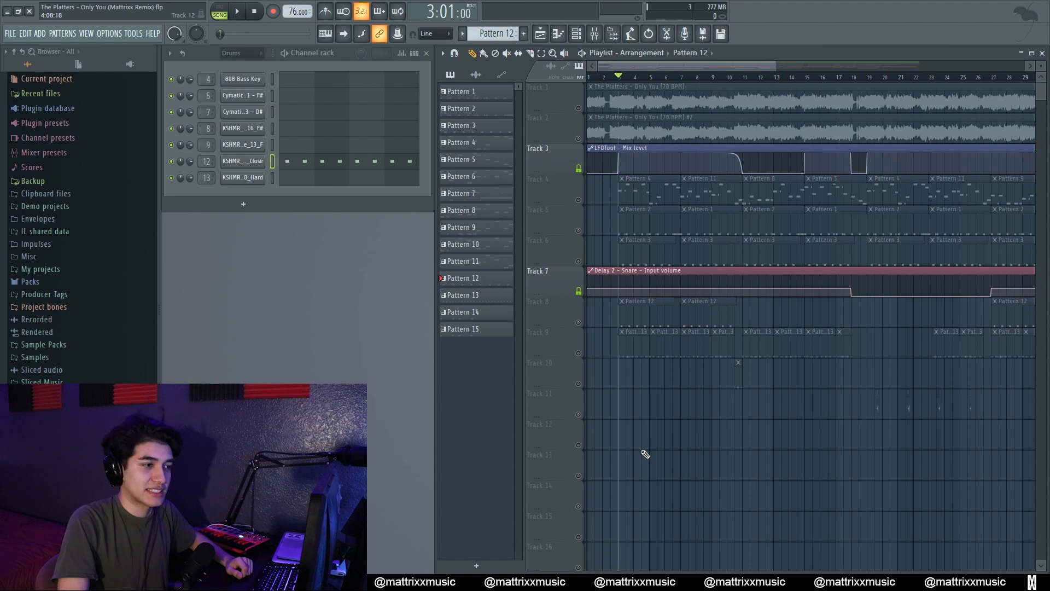
Step: Unmute Track 9 and inspect the effects on the KSHMR open hat's mixer track
{"action": "left_click", "coordinate": [578, 352]}
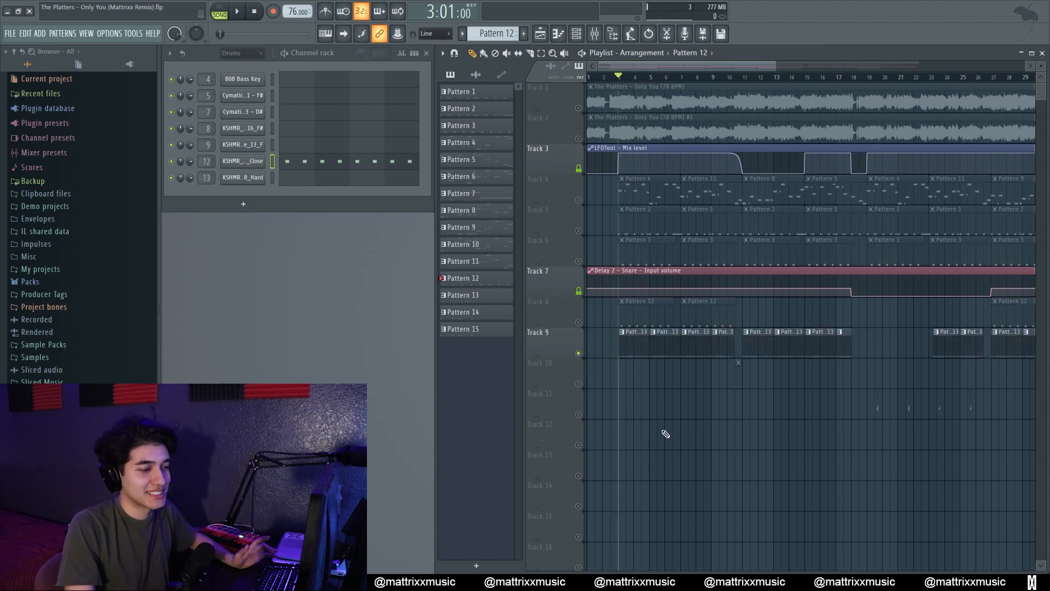
{"action": "key", "text": "space"}
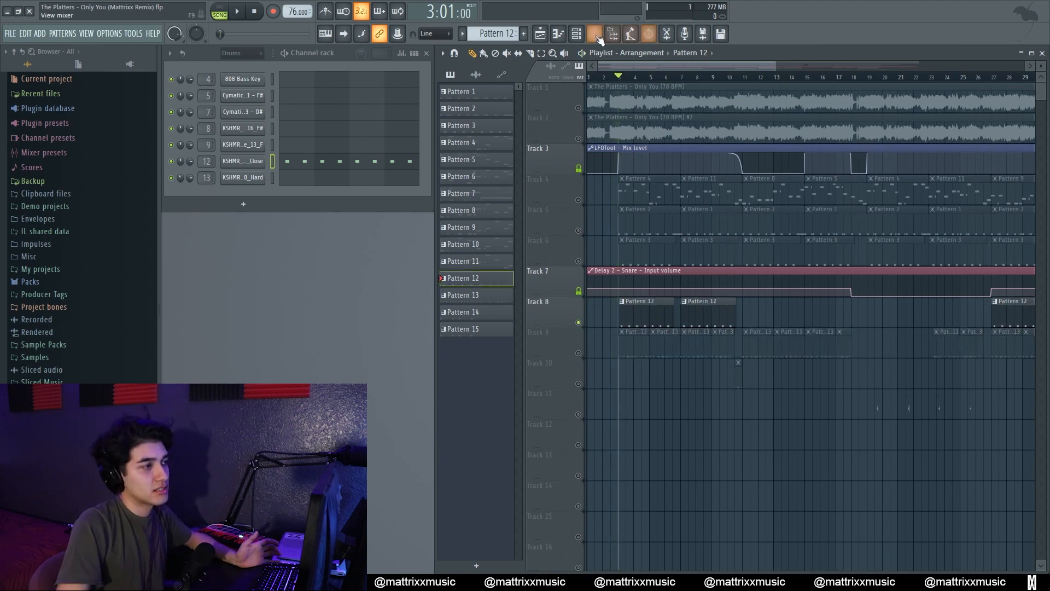
{"action": "left_click", "coordinate": [595, 34]}
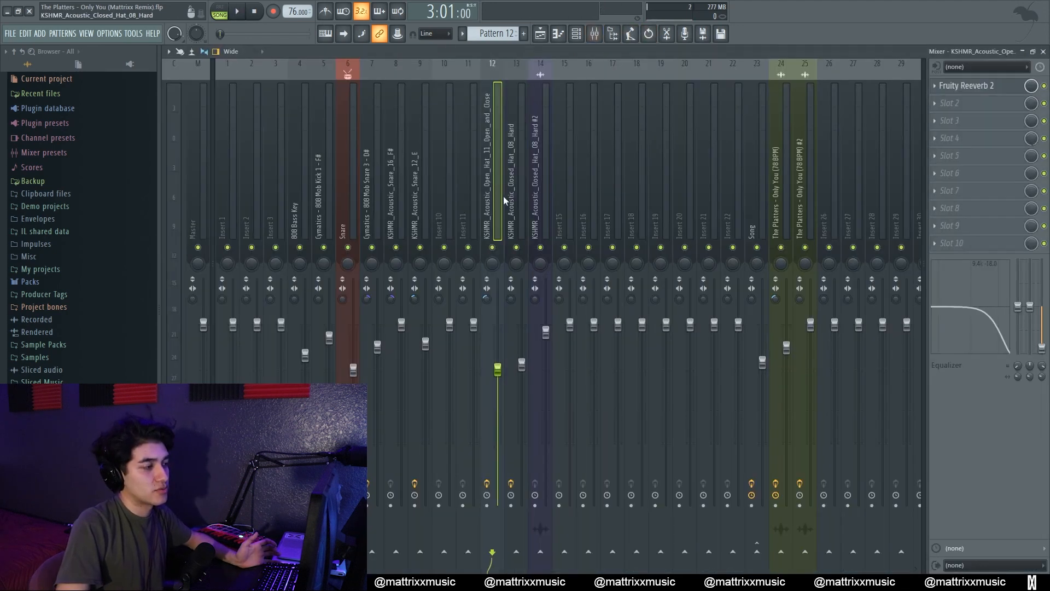
{"action": "left_click", "coordinate": [1043, 51]}
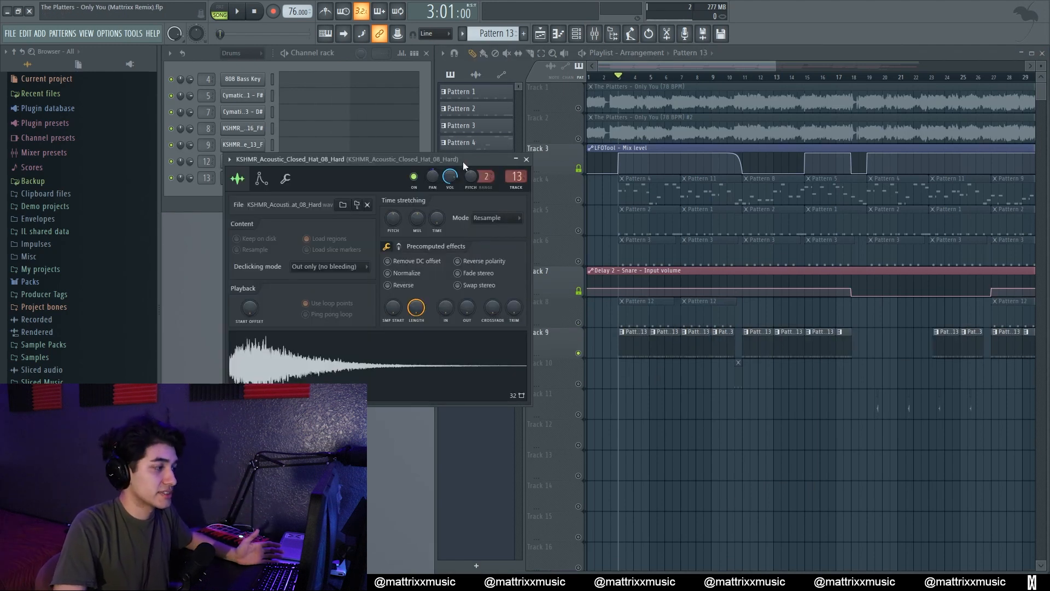
Step: Audition the KSHMR_Acoustic_Closed_Hat_08_Hard sample of Pattern 13 several times from its waveform
{"action": "left_click", "coordinate": [436, 363]}
{"action": "left_click", "coordinate": [436, 362]}
{"action": "left_click", "coordinate": [436, 362]}
{"action": "left_click", "coordinate": [437, 363]}
{"action": "left_click", "coordinate": [436, 362]}
{"action": "left_click", "coordinate": [437, 363]}
{"action": "left_click", "coordinate": [437, 363]}
{"action": "left_click", "coordinate": [437, 365]}
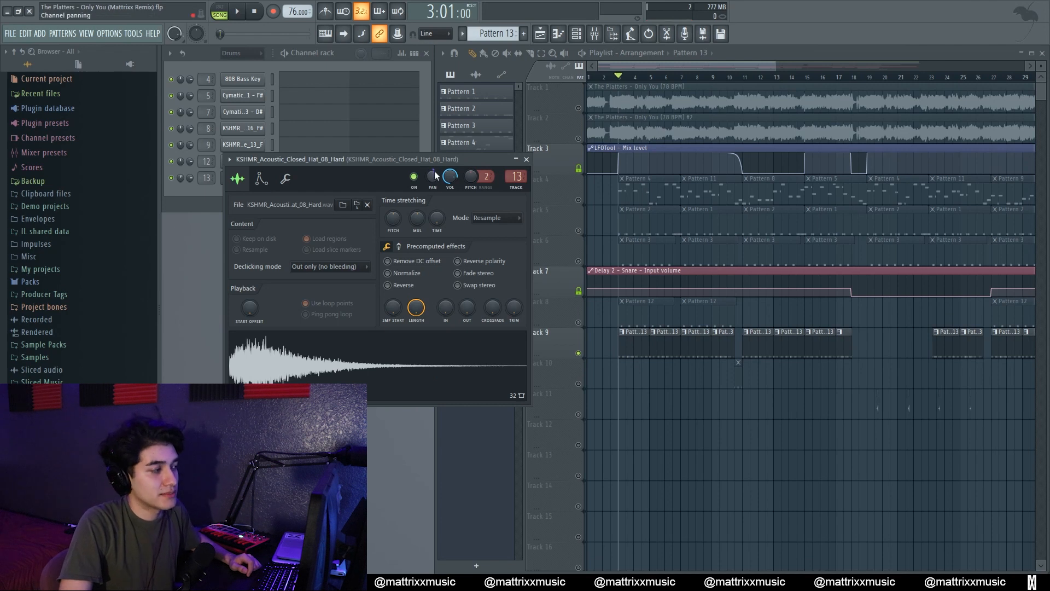
{"action": "left_click", "coordinate": [526, 159]}
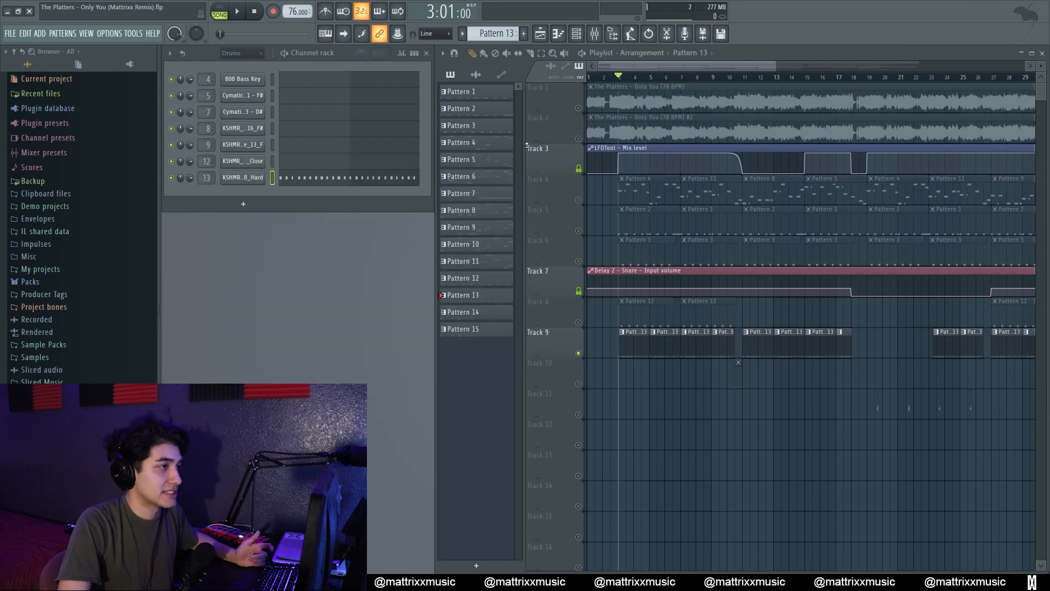
Step: Inspect the closed hat's mixer effects chain and the LFO settings of its Fruity peak controller
{"action": "left_click", "coordinate": [594, 34]}
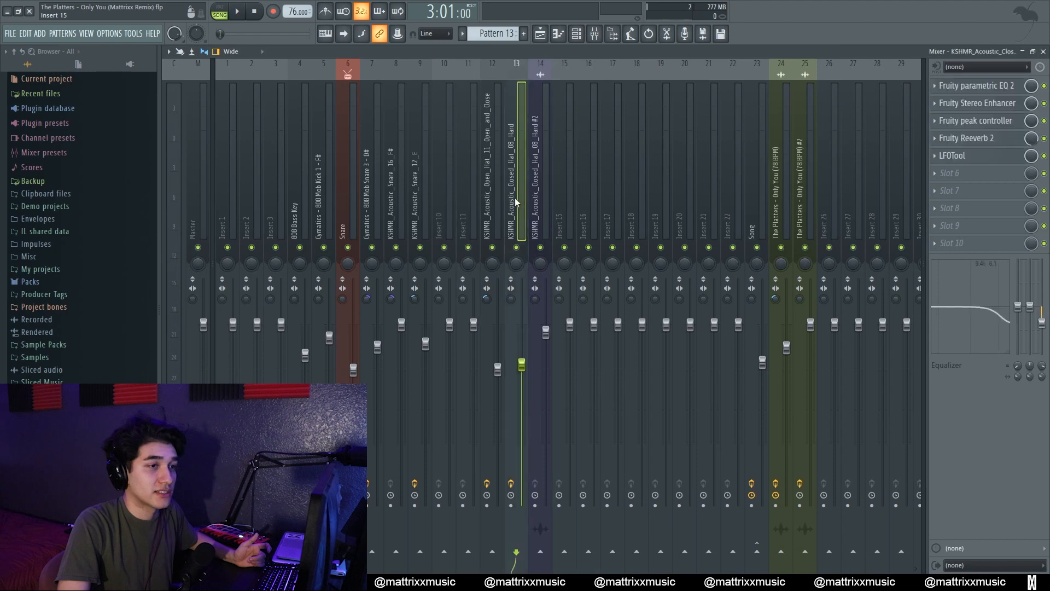
{"action": "left_click", "coordinate": [997, 120]}
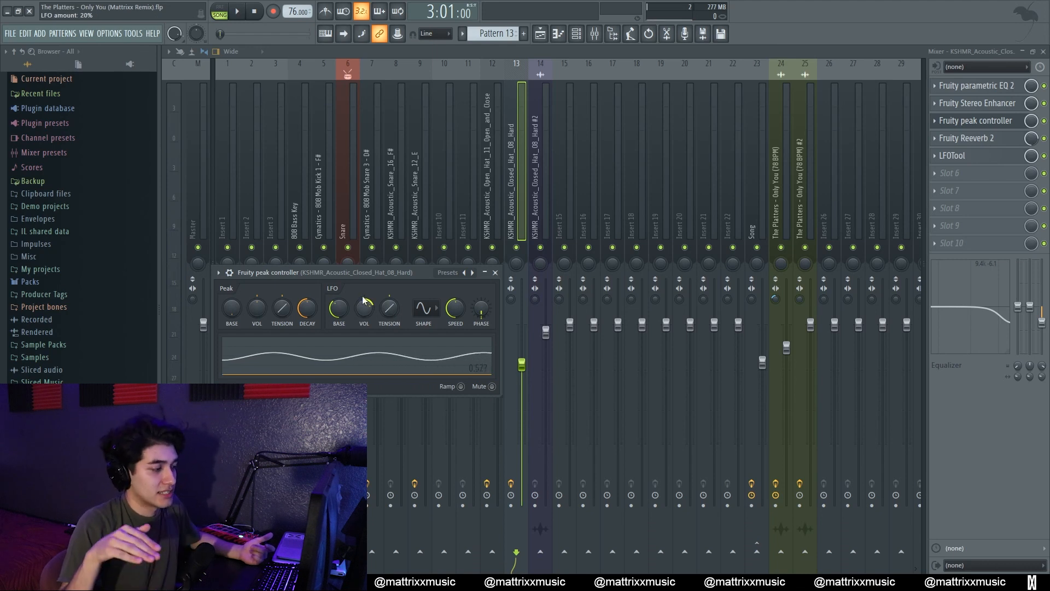
{"action": "left_click", "coordinate": [495, 273]}
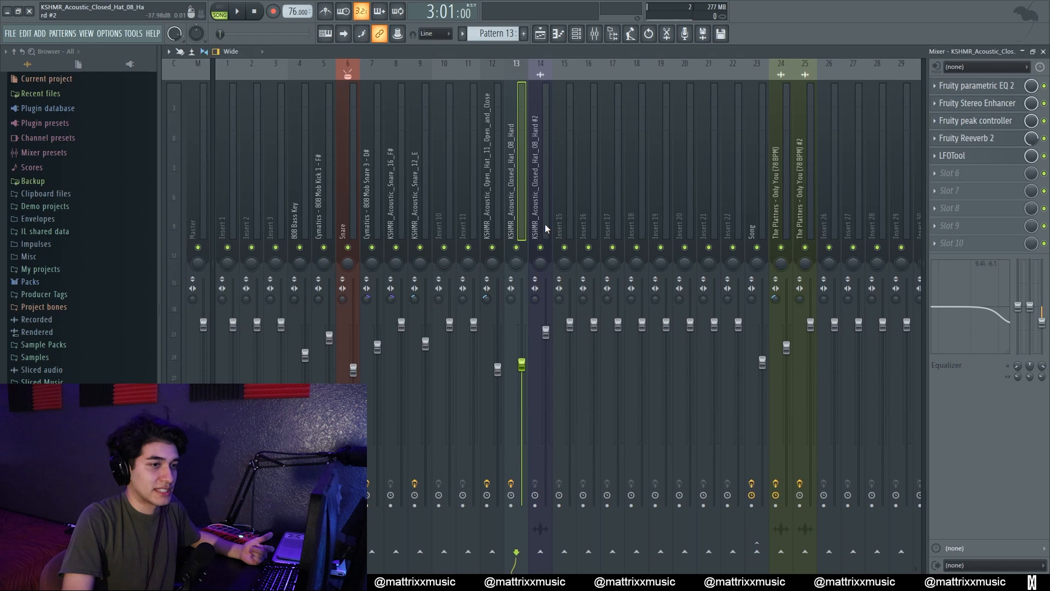
{"action": "left_click", "coordinate": [996, 174]}
{"action": "left_click", "coordinate": [613, 31]}
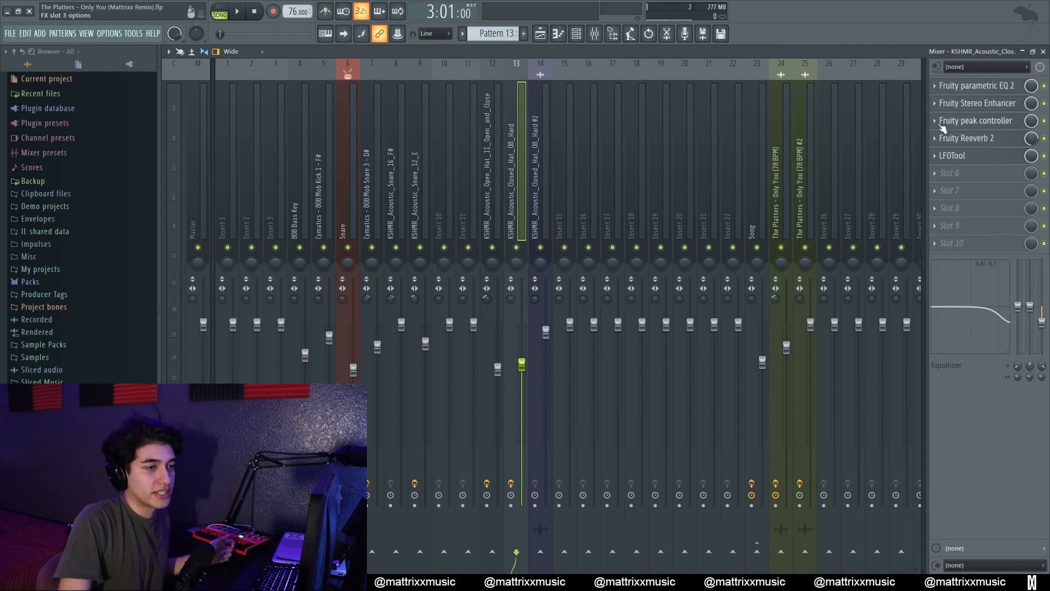
{"action": "left_click", "coordinate": [963, 121]}
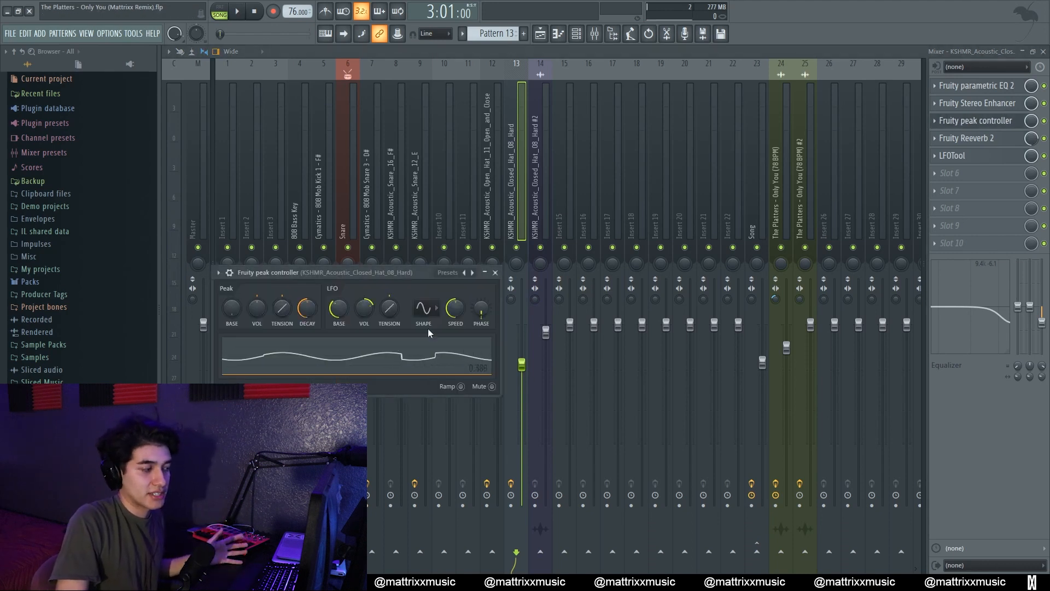
{"action": "left_click", "coordinate": [495, 273]}
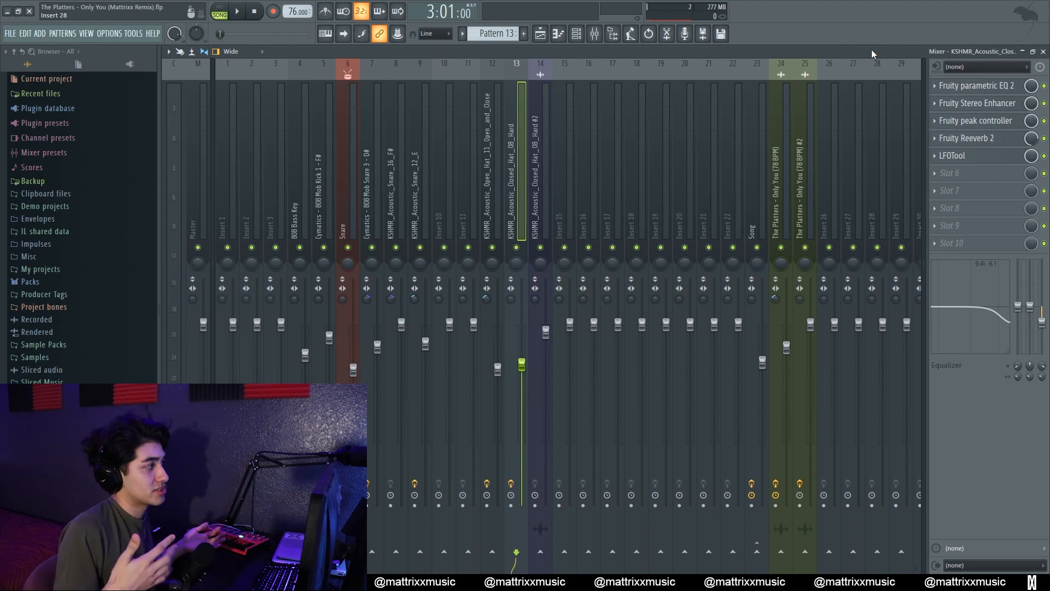
Step: Audition the closed hat sample again and play its Pattern 13 hits on Track 9 from bar 3
{"action": "left_click", "coordinate": [451, 391]}
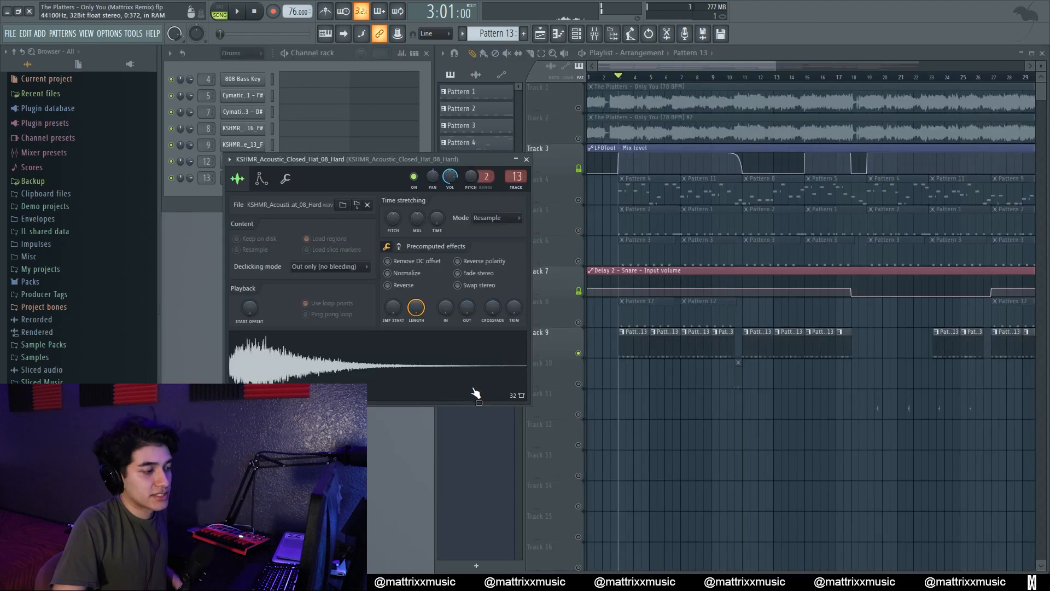
{"action": "left_click", "coordinate": [443, 371]}
{"action": "left_click", "coordinate": [441, 369]}
{"action": "left_click", "coordinate": [439, 366]}
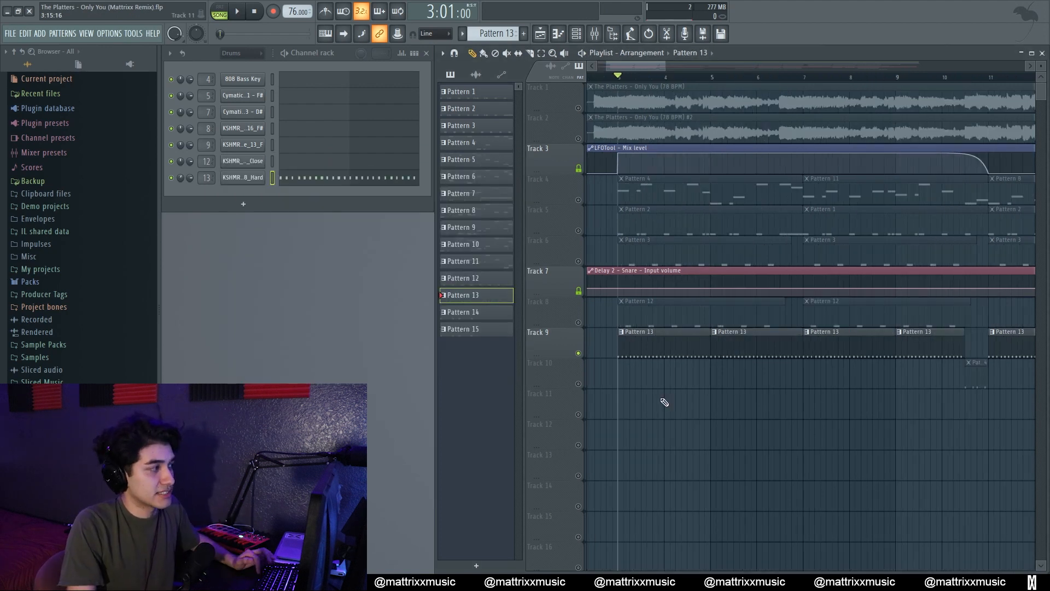
{"action": "key", "text": "space"}
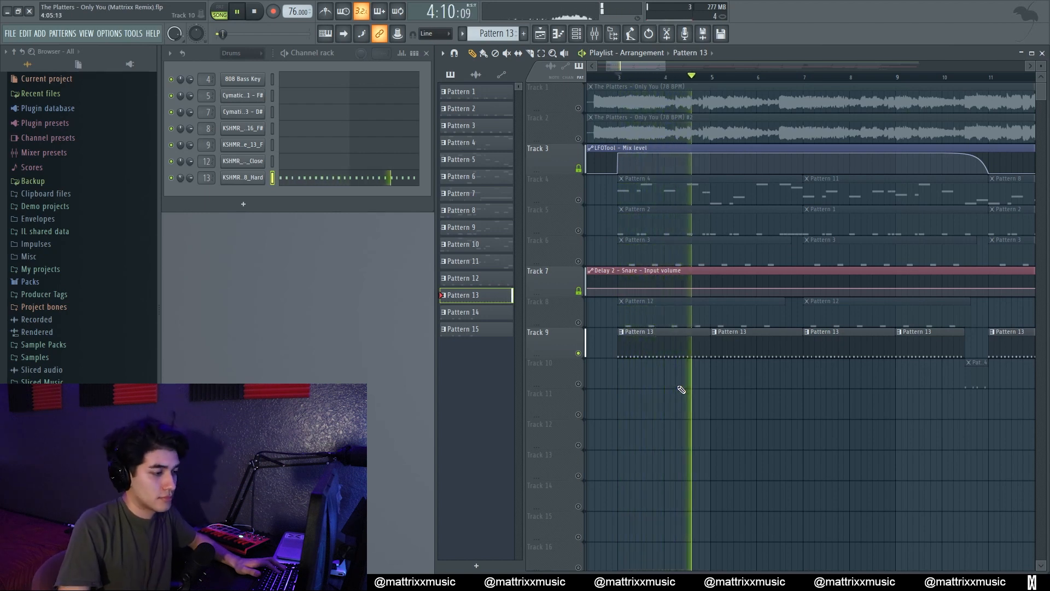
{"action": "key", "text": "space"}
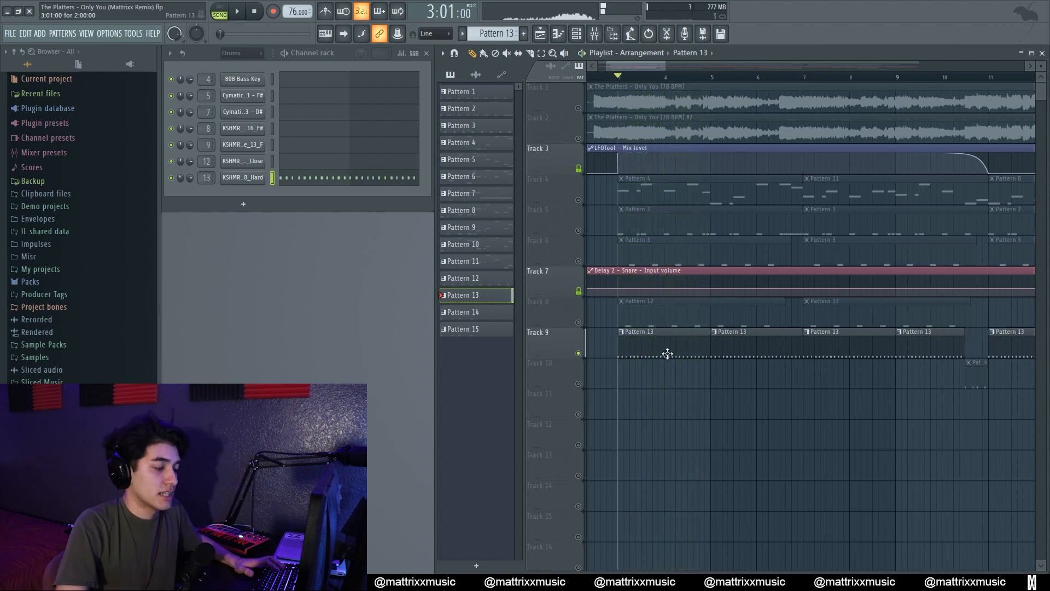
Step: Examine the closed hat's note spacing and velocities in the Pattern 13 piano roll while playing the pattern
{"action": "left_click", "coordinate": [376, 178]}
{"action": "scroll", "coordinate": [445, 368], "scroll_direction": "down", "scroll_amount": 3}
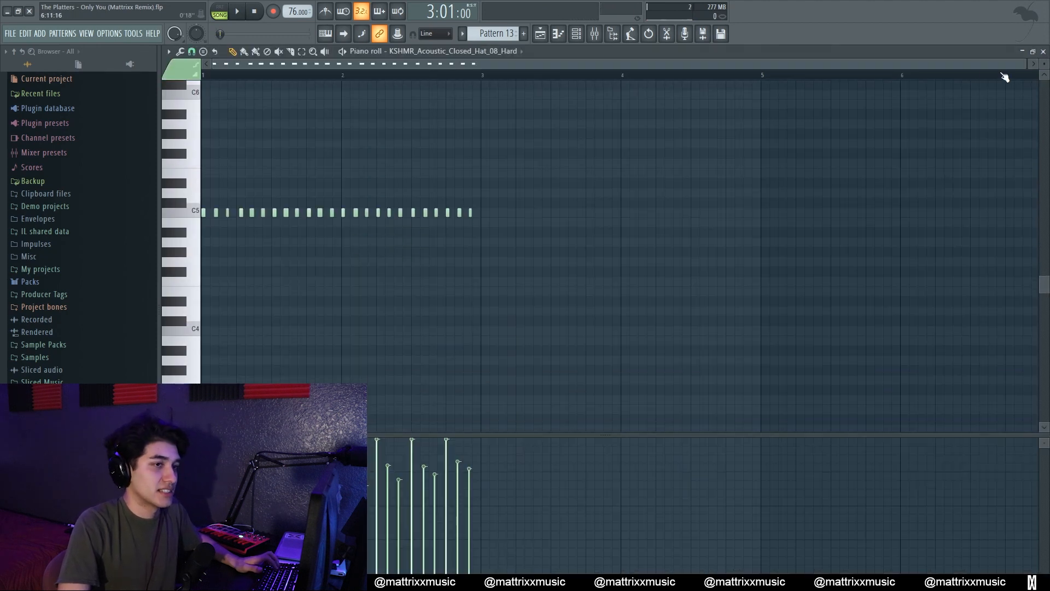
{"action": "left_click_drag", "start_coordinate": [1026, 64], "coordinate": [876, 165]}
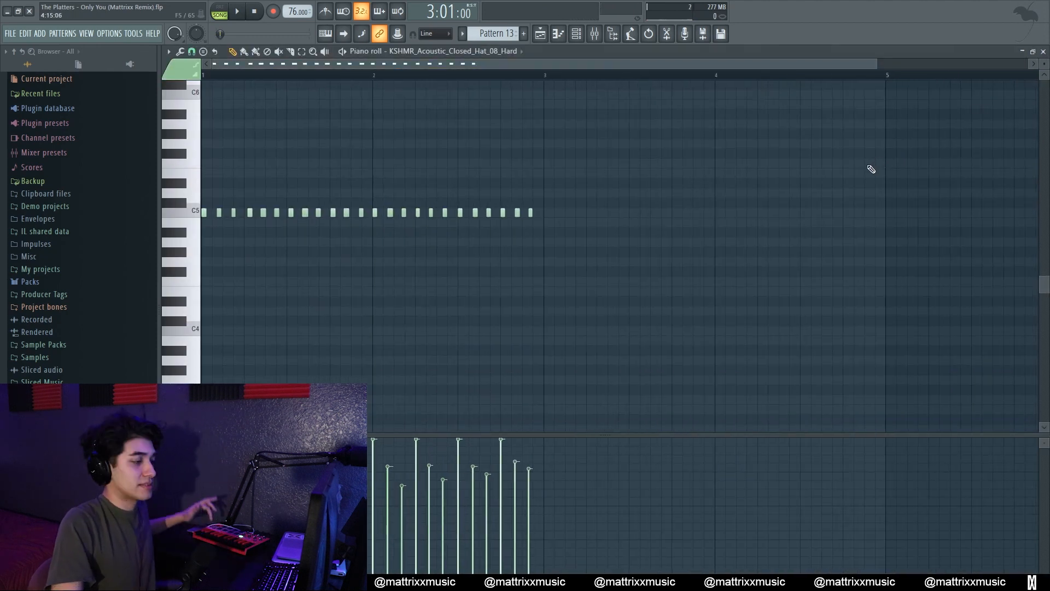
{"action": "mouse_move", "coordinate": [883, 84]}
{"action": "left_mouse_down"}
{"action": "mouse_move", "coordinate": [629, 253]}
{"action": "mouse_move", "coordinate": [585, 366]}
{"action": "mouse_move", "coordinate": [545, 374]}
{"action": "left_mouse_up"}
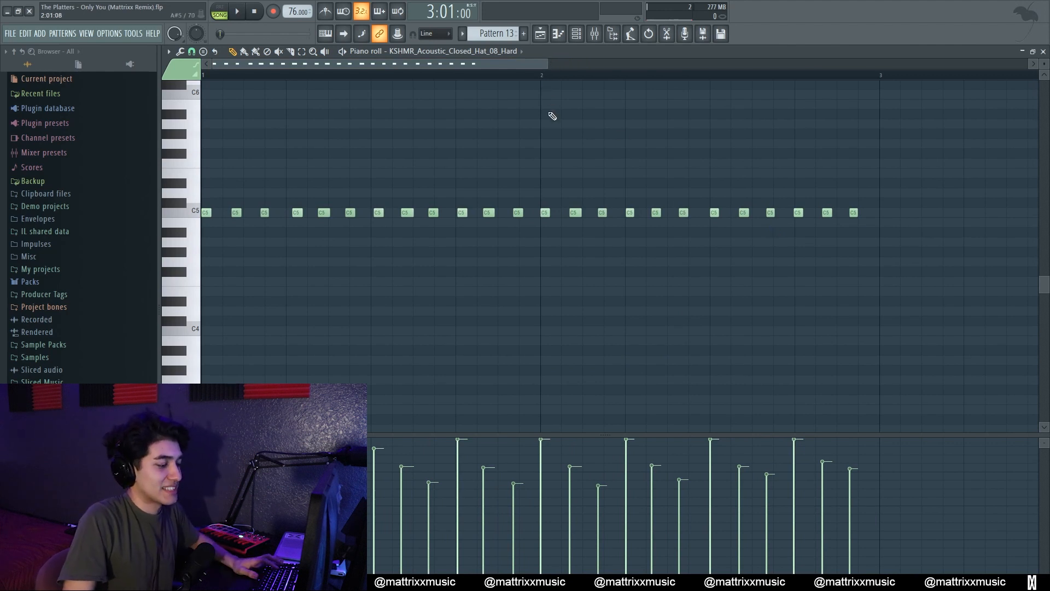
{"action": "key", "text": "space"}
{"action": "key", "text": "space"}
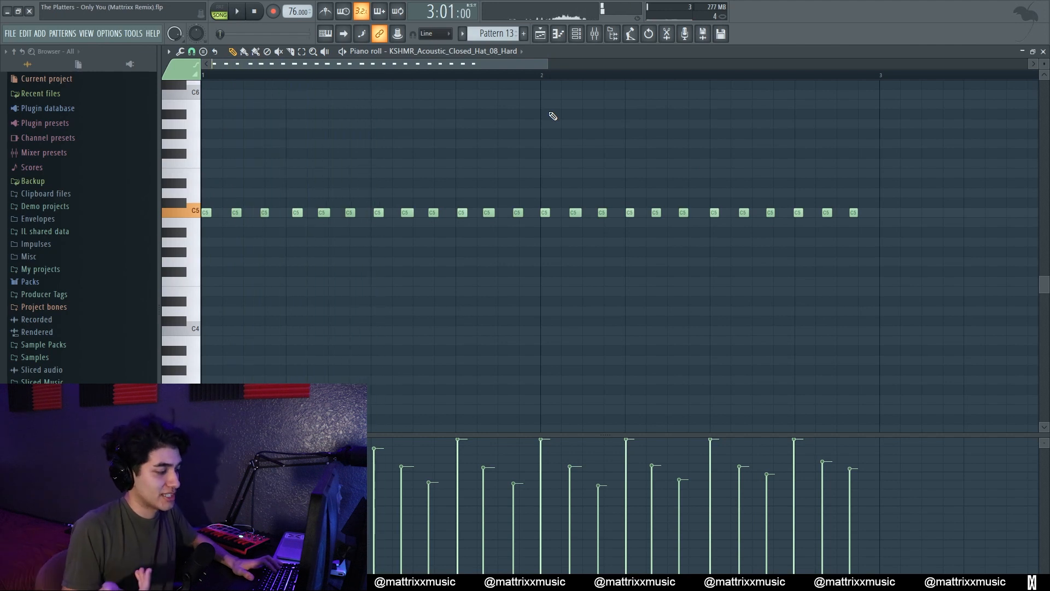
{"action": "key", "text": "space"}
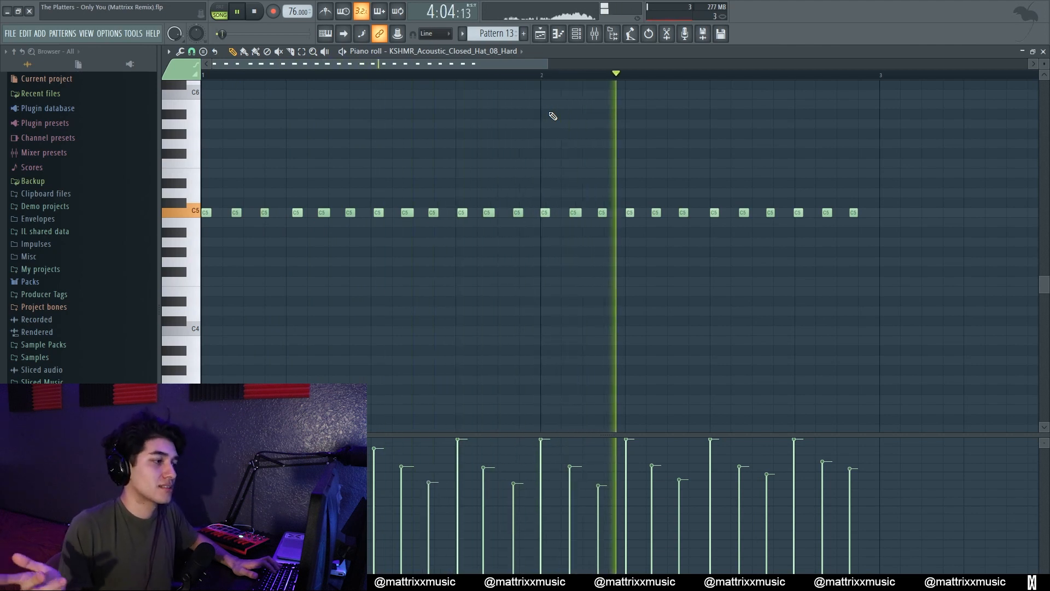
{"action": "key", "text": "space"}
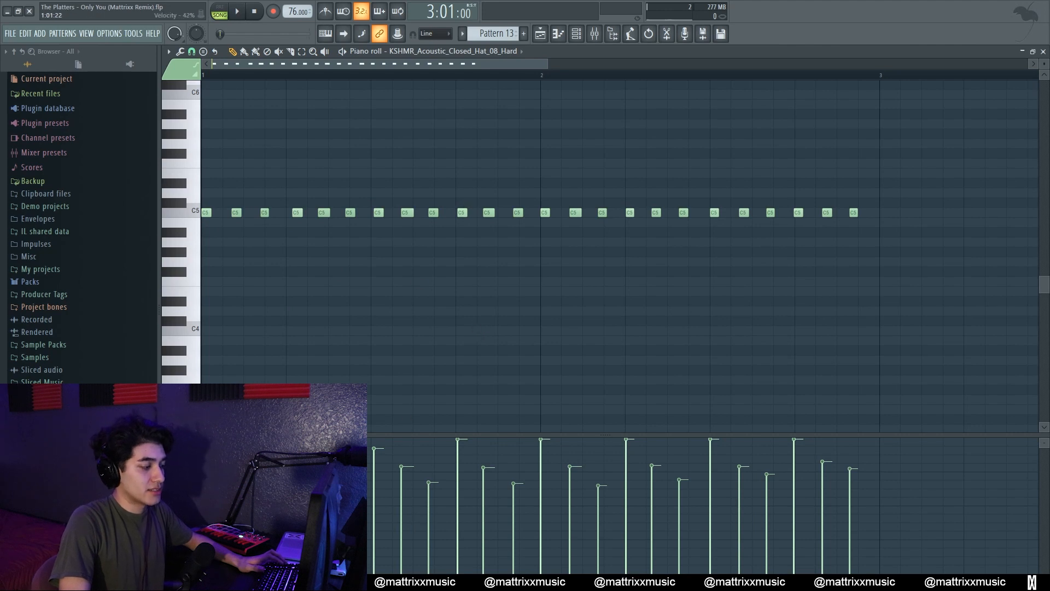
{"action": "key", "text": "space"}
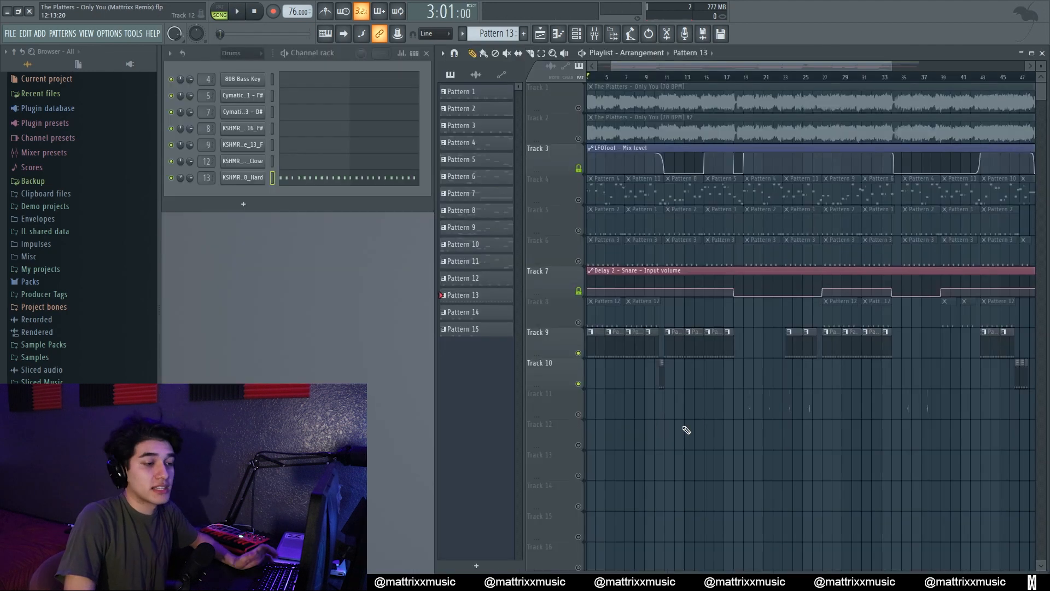
Step: Unmute Tracks 4, 5, 6 and 8 in the playlist to bring back the 808, kick, snare and open hat patterns
{"action": "left_click_drag", "start_coordinate": [709, 67], "coordinate": [771, 97]}
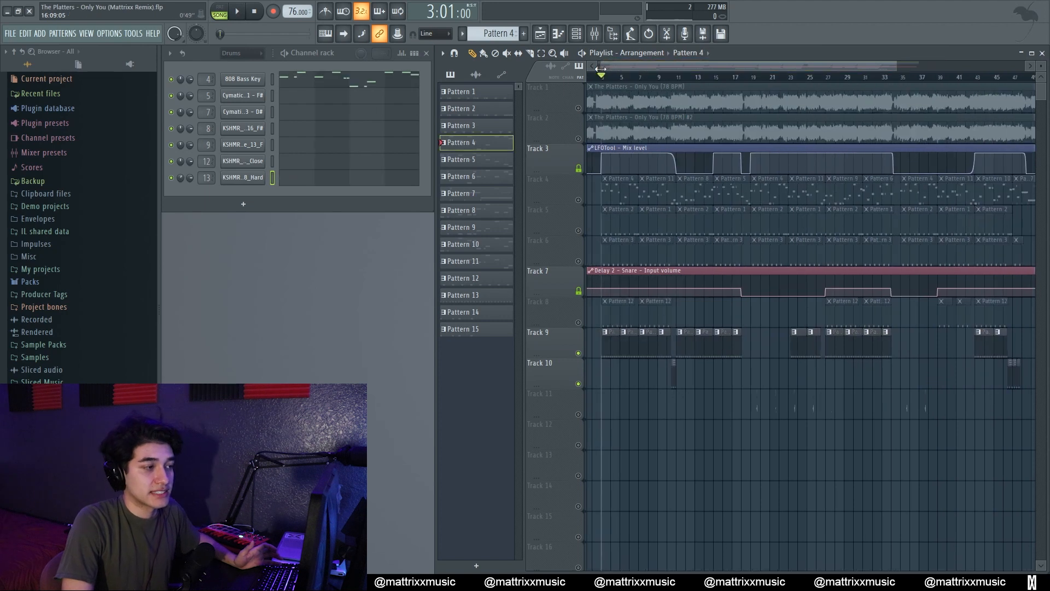
{"action": "left_click_drag", "start_coordinate": [895, 64], "coordinate": [963, 168]}
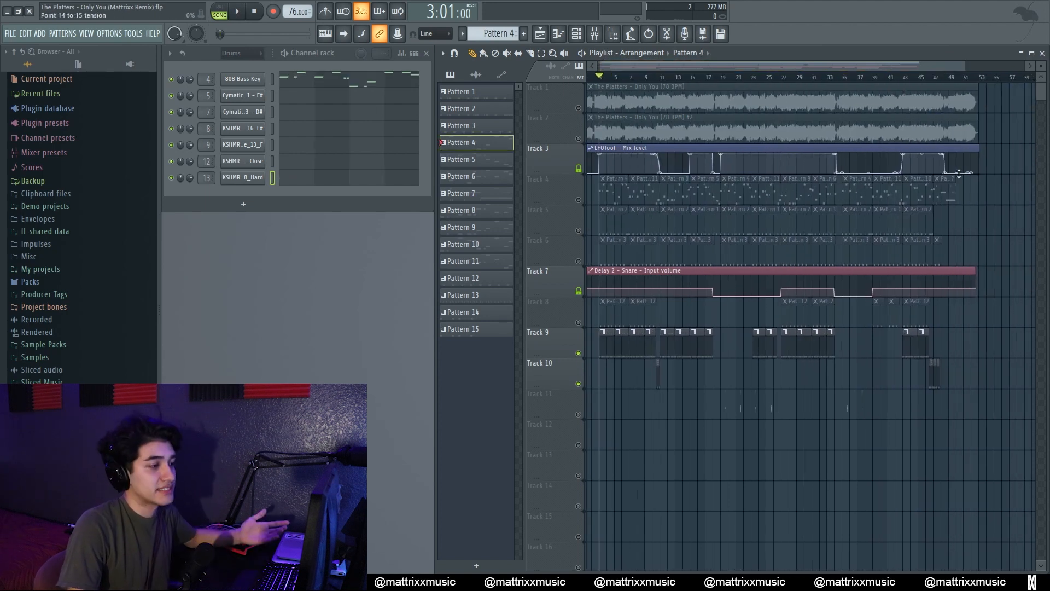
{"action": "left_click", "coordinate": [578, 200]}
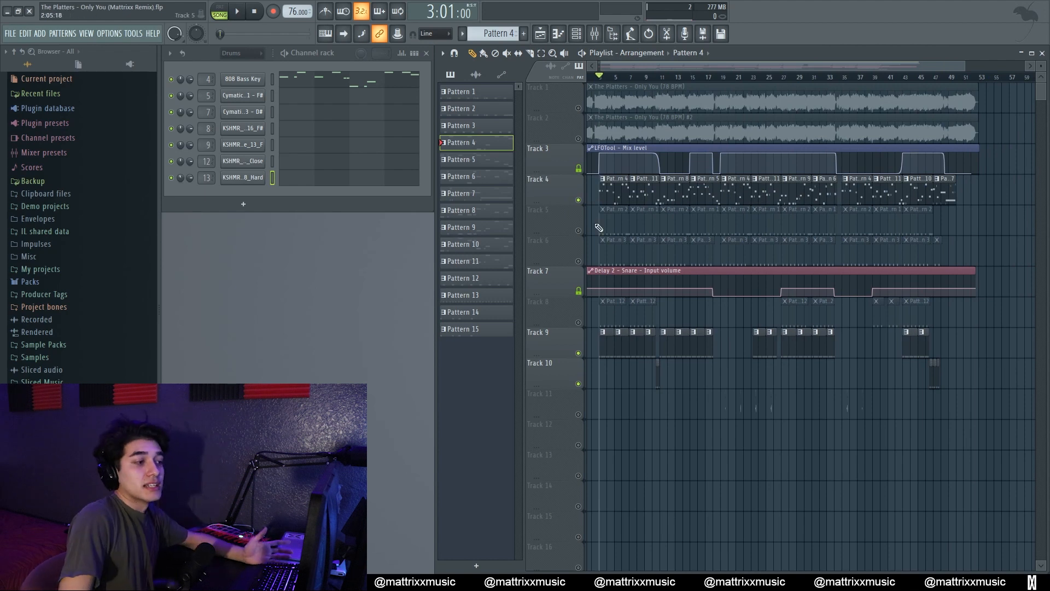
{"action": "left_click", "coordinate": [578, 230]}
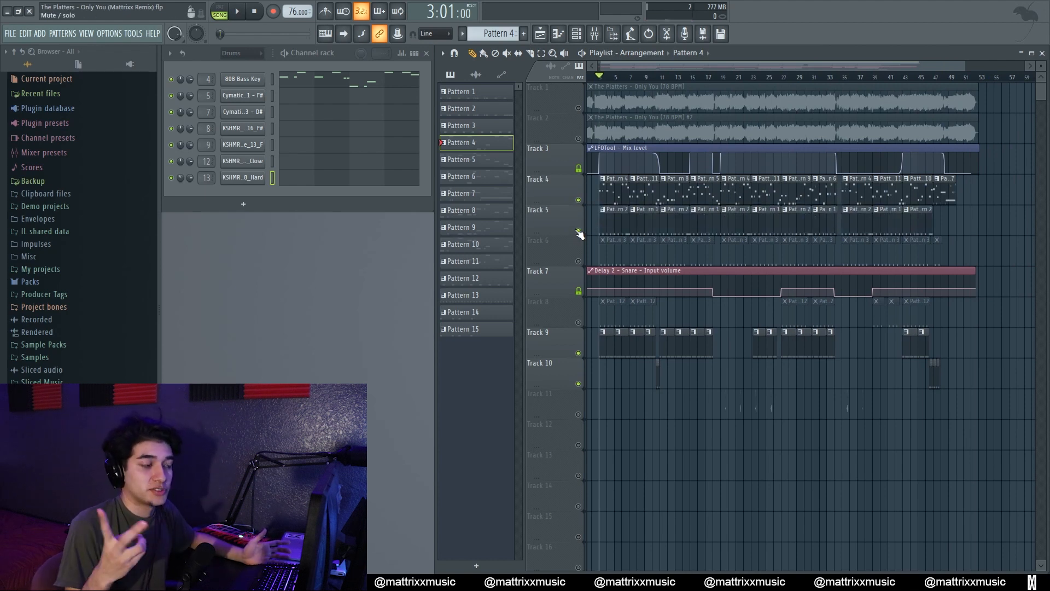
{"action": "left_click", "coordinate": [618, 227]}
{"action": "left_click", "coordinate": [649, 223]}
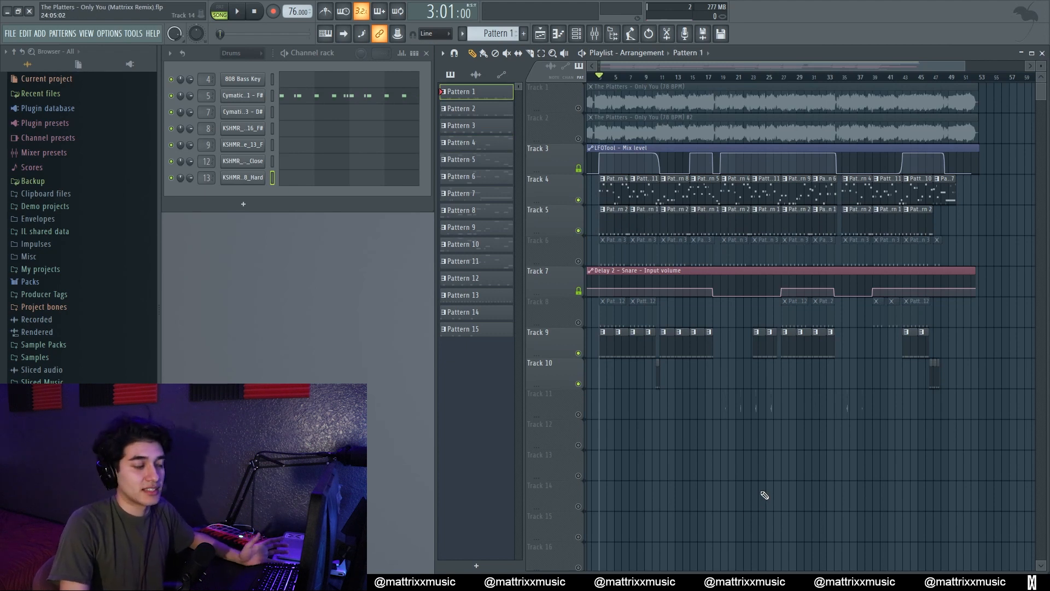
{"action": "left_click", "coordinate": [578, 261]}
{"action": "left_click", "coordinate": [607, 254]}
{"action": "left_click", "coordinate": [578, 323]}
{"action": "left_click", "coordinate": [610, 319]}
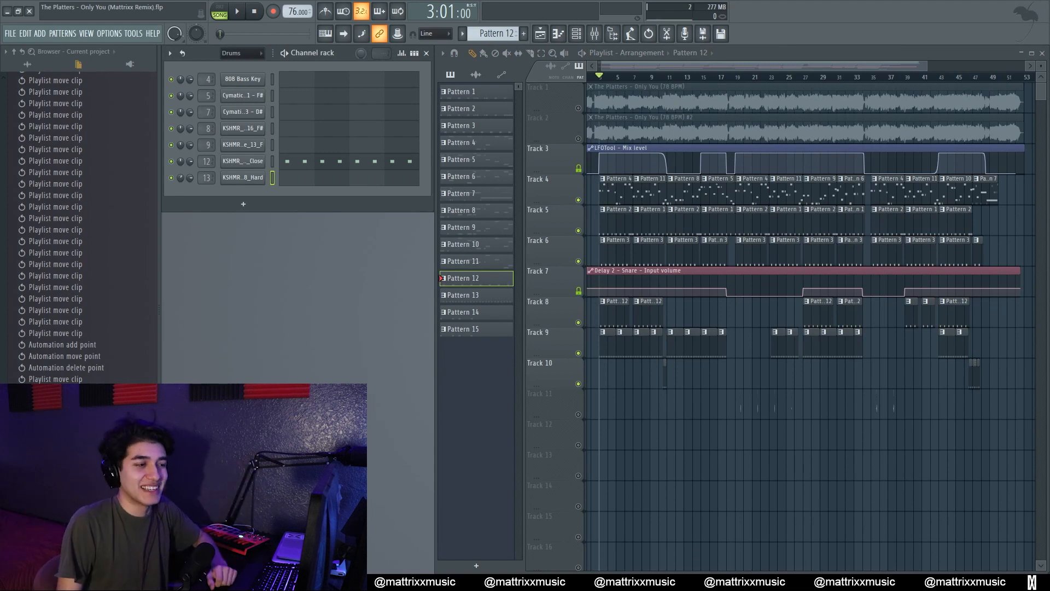
Step: Play the combined 808 and drum arrangement from bar 19 and from bar 3
{"action": "left_click", "coordinate": [739, 78]}
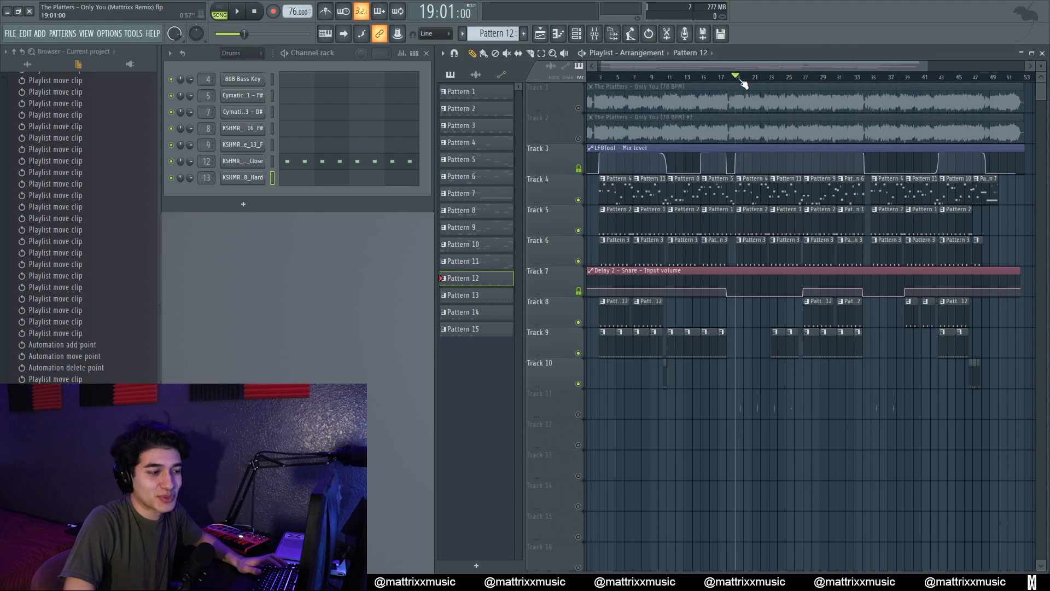
{"action": "left_click", "coordinate": [735, 82]}
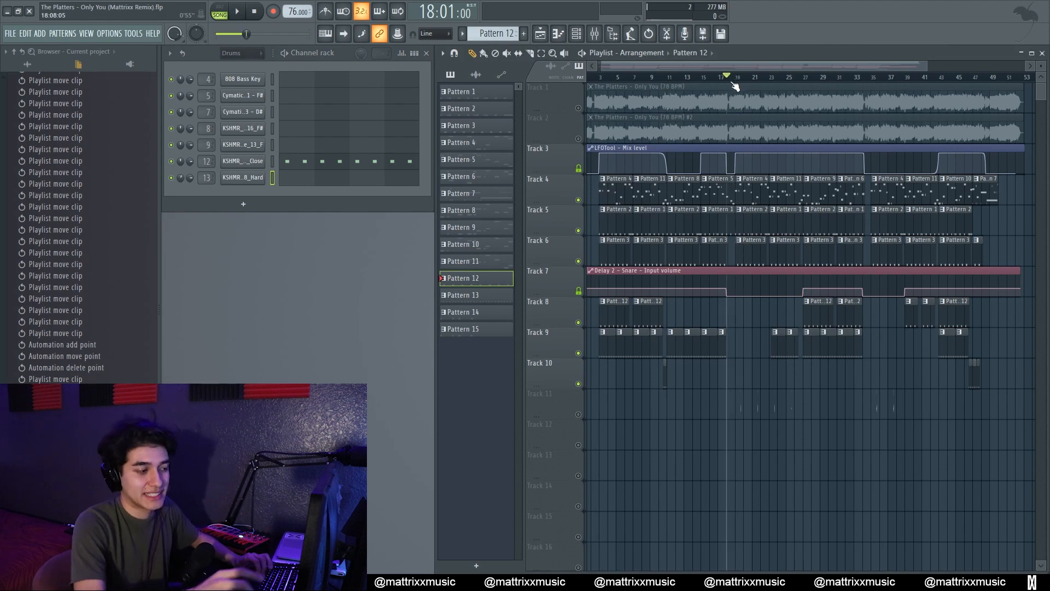
{"action": "key", "text": "space"}
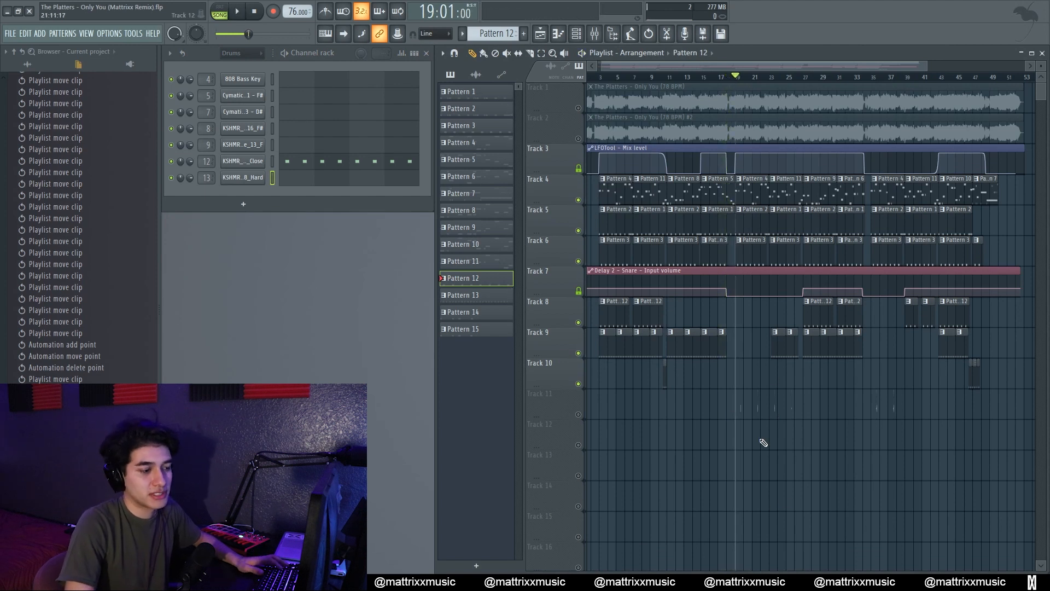
{"action": "key", "text": "space"}
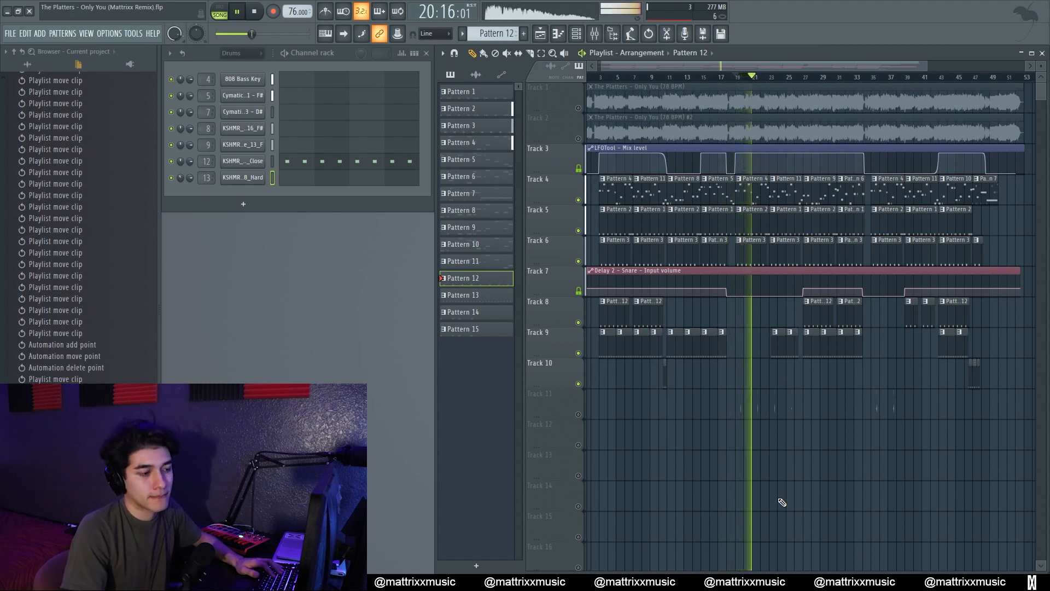
{"action": "key", "text": "space"}
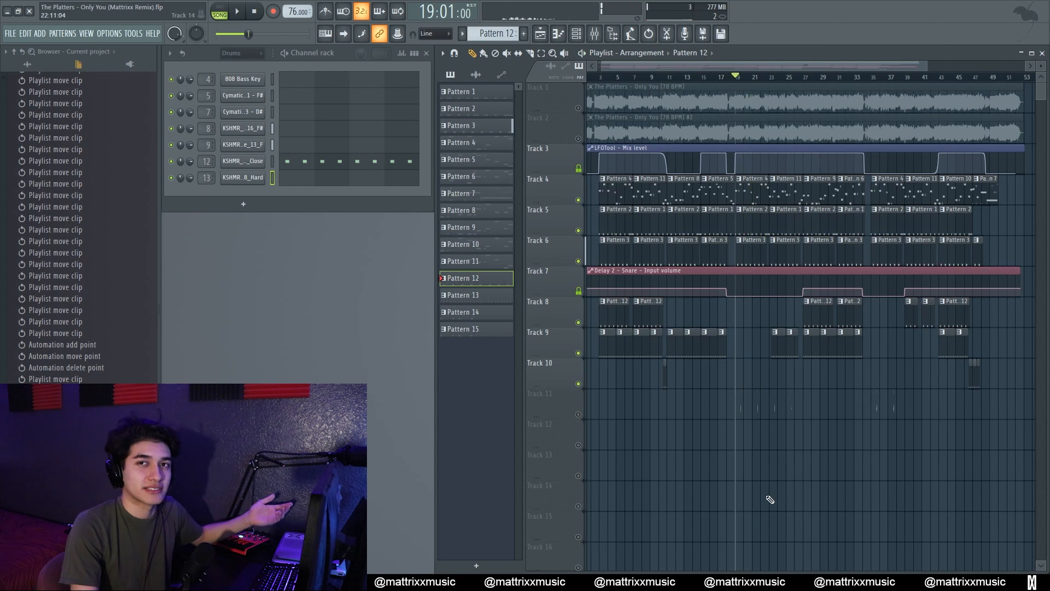
{"action": "left_click_drag", "start_coordinate": [608, 76], "coordinate": [598, 76]}
{"action": "key", "text": "space"}
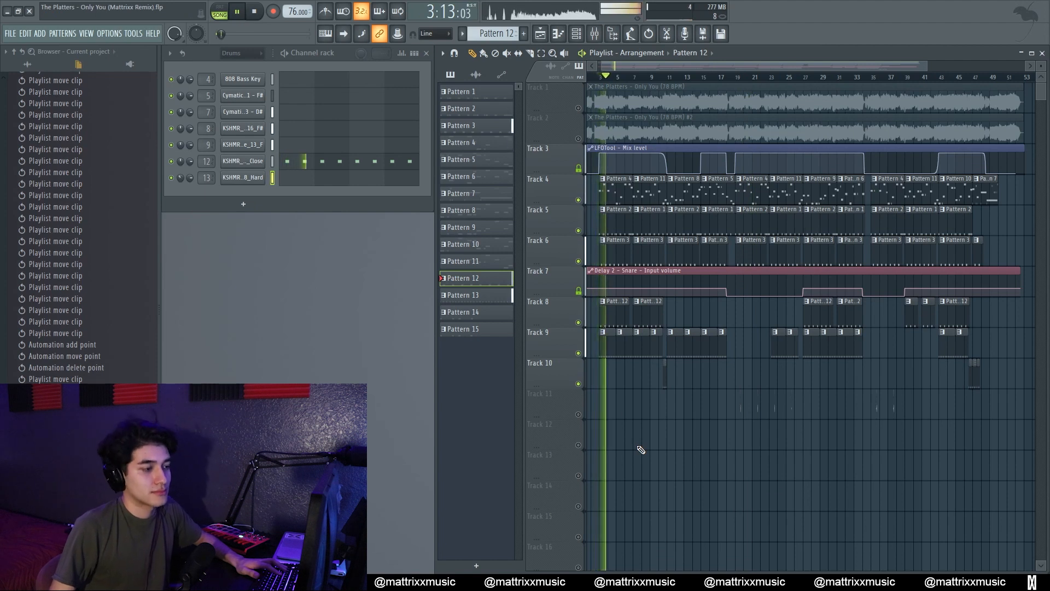
Step: Stop playback, unmute Track 11 and place the playhead just before its first reversed closed hat clip in bar 19
{"action": "key", "text": "space"}
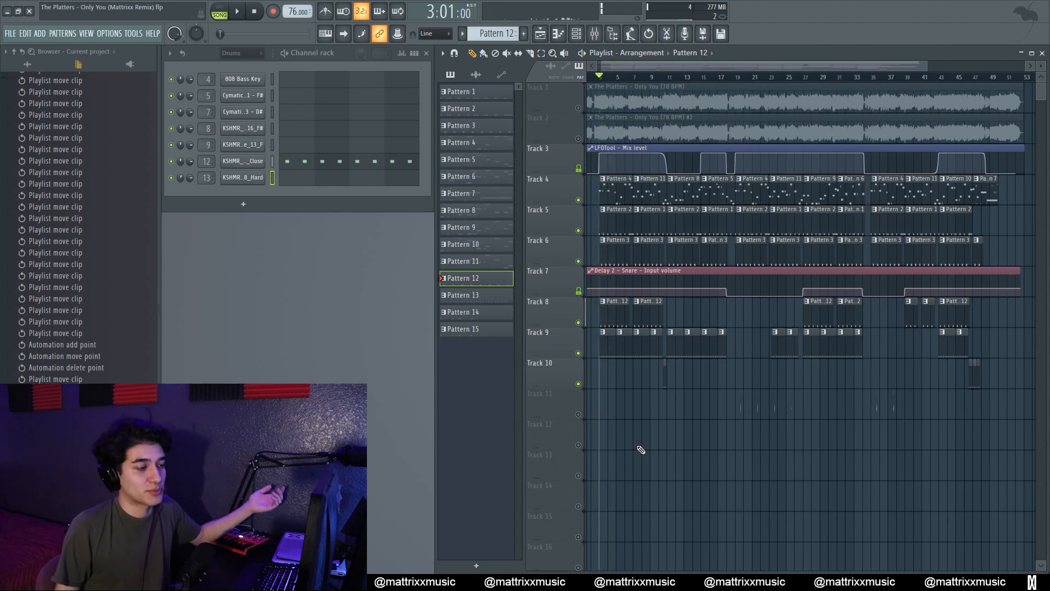
{"action": "left_click", "coordinate": [579, 415]}
{"action": "scroll", "coordinate": [769, 432], "scroll_direction": "up", "scroll_amount": 10}
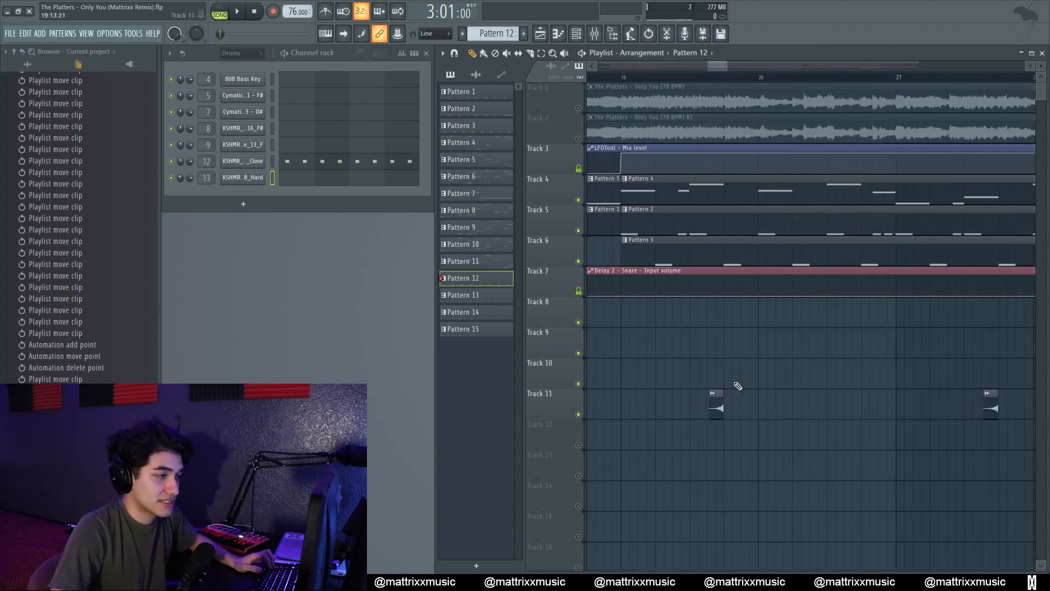
{"action": "left_click", "coordinate": [696, 70]}
{"action": "left_click", "coordinate": [716, 408]}
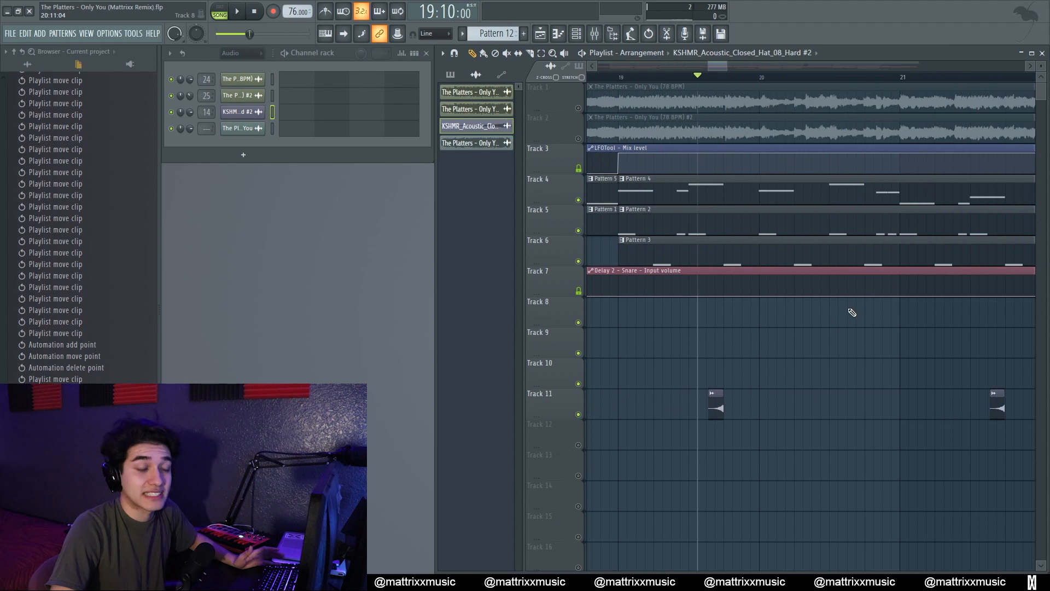
Step: Open the sampler settings of the closed hat clip on Track 11 and examine its Reverse and fade-out settings
{"action": "double_click", "coordinate": [719, 405]}
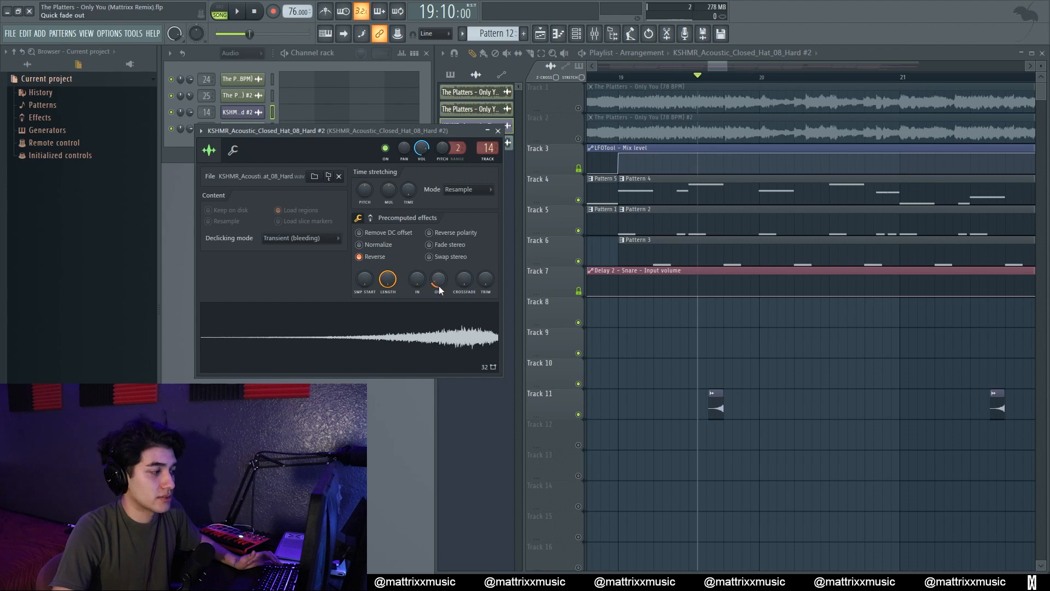
{"action": "left_click", "coordinate": [498, 132]}
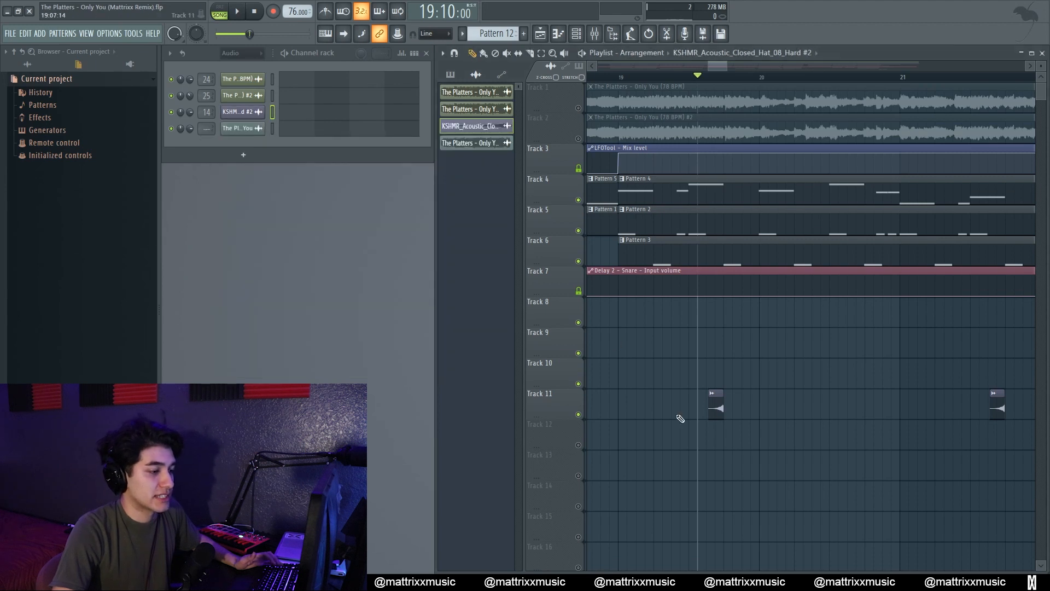
{"action": "double_click", "coordinate": [715, 409]}
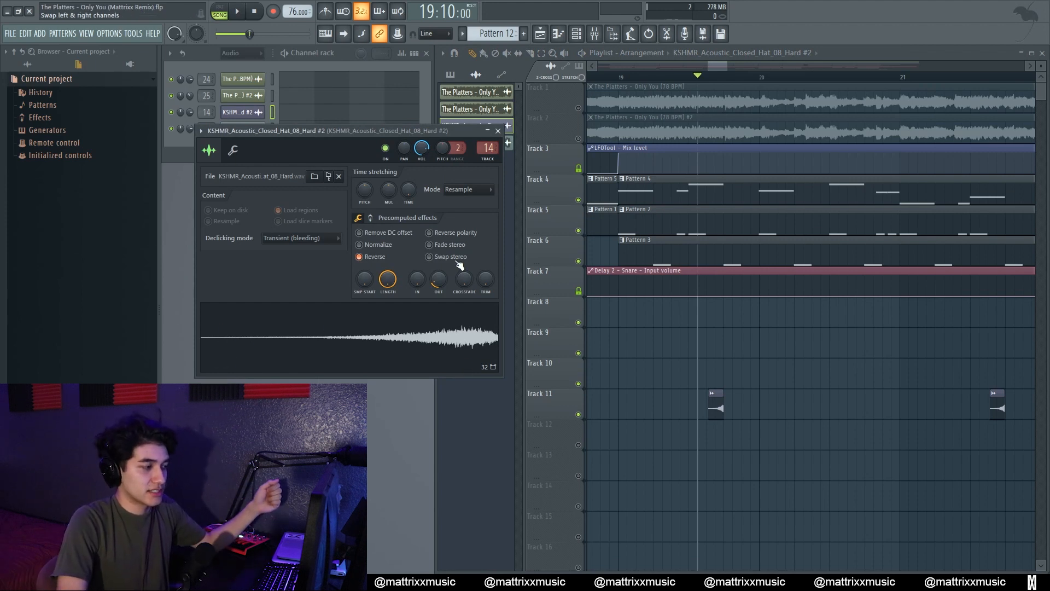
Step: Try the reversed closed hat's fade-out at 10% and 23%, and reset it to no fade-out
{"action": "left_click_drag", "start_coordinate": [438, 280], "coordinate": [438, 294]}
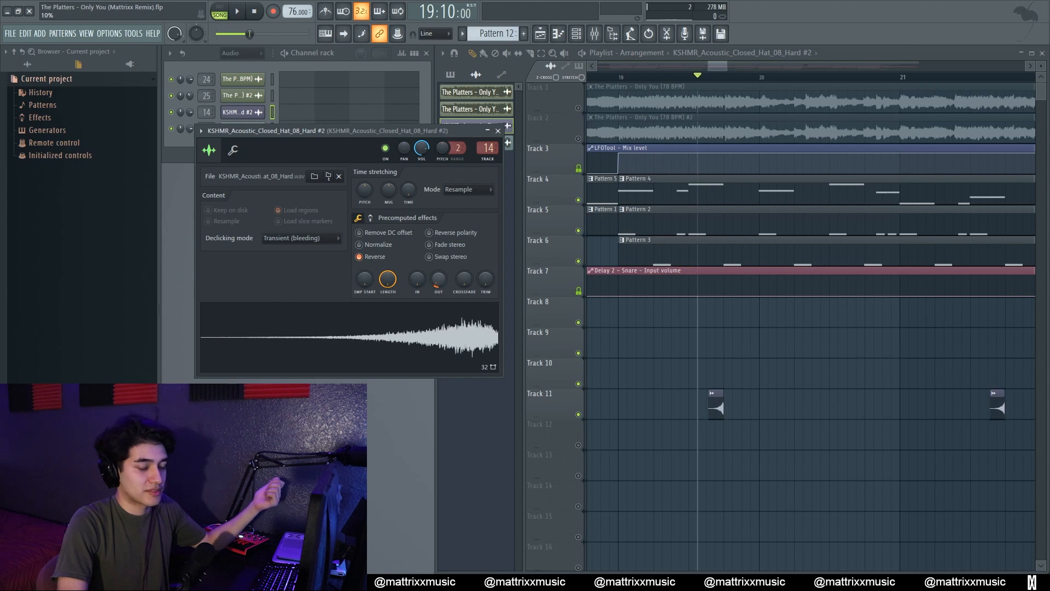
{"action": "left_click_drag", "start_coordinate": [438, 280], "coordinate": [438, 273]}
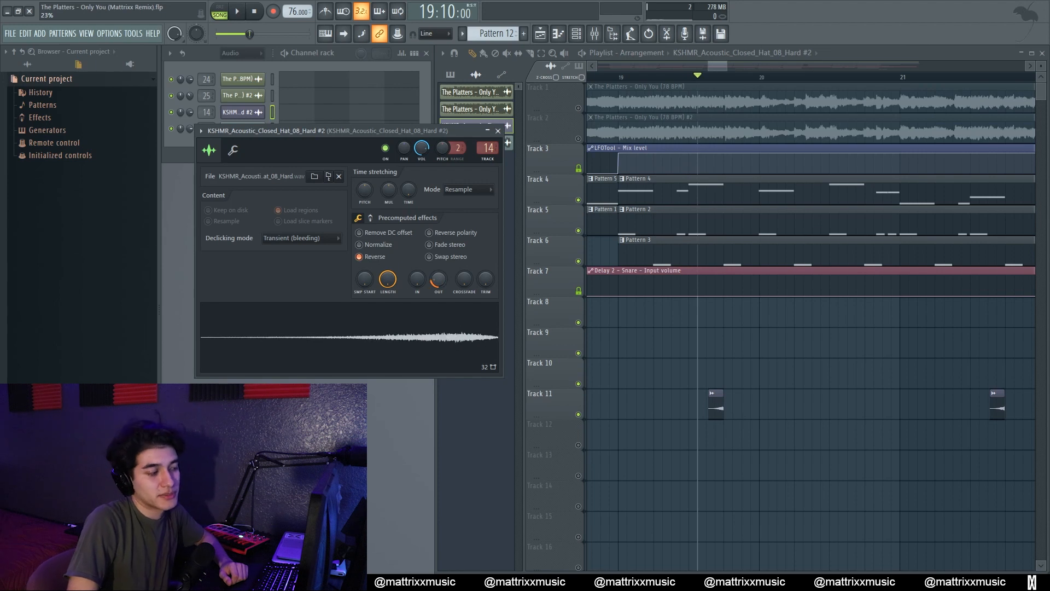
{"action": "right_click", "coordinate": [438, 288]}
{"action": "left_click", "coordinate": [449, 289]}
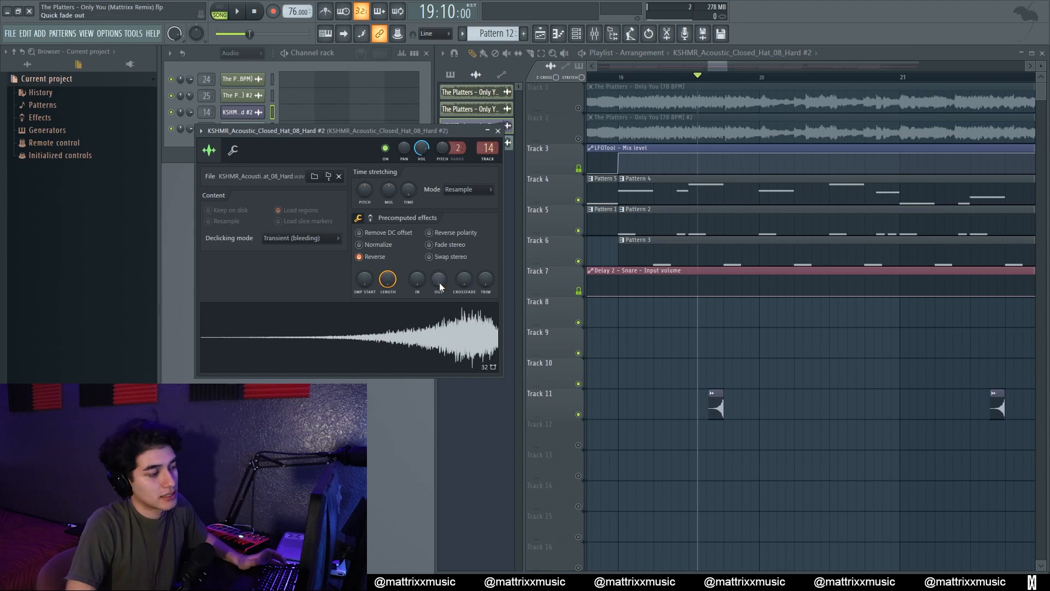
Step: Compare the reversed closed hat in playback from bar 19 with a slight fade-out and with none
{"action": "mouse_move", "coordinate": [438, 282]}
{"action": "left_mouse_down"}
{"action": "mouse_move", "coordinate": [438, 259]}
{"action": "mouse_move", "coordinate": [438, 280]}
{"action": "left_mouse_up"}
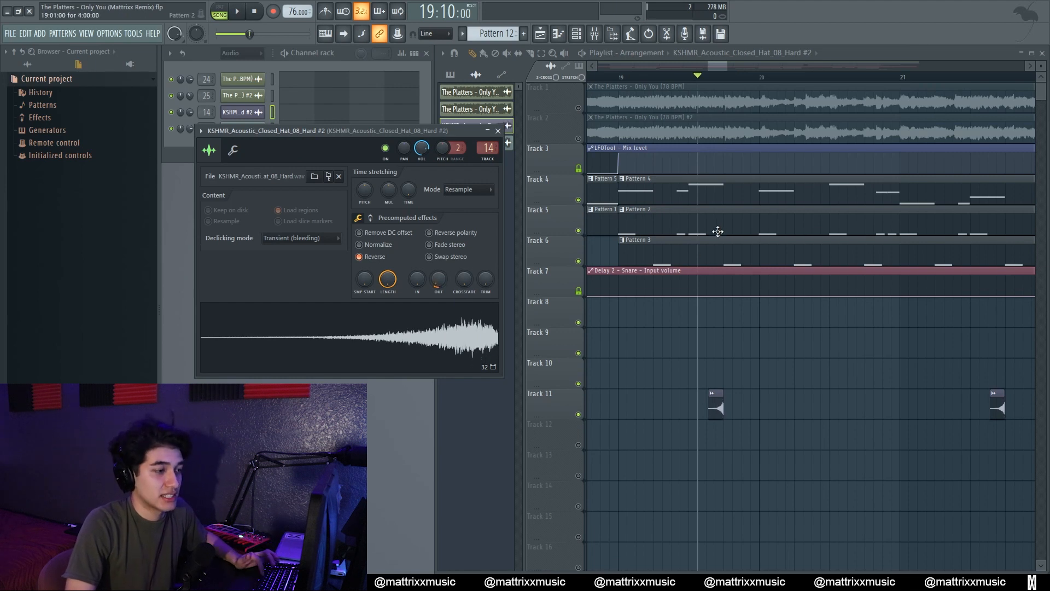
{"action": "key", "text": "space"}
{"action": "key", "text": "space"}
{"action": "left_click_drag", "start_coordinate": [442, 283], "coordinate": [442, 289]}
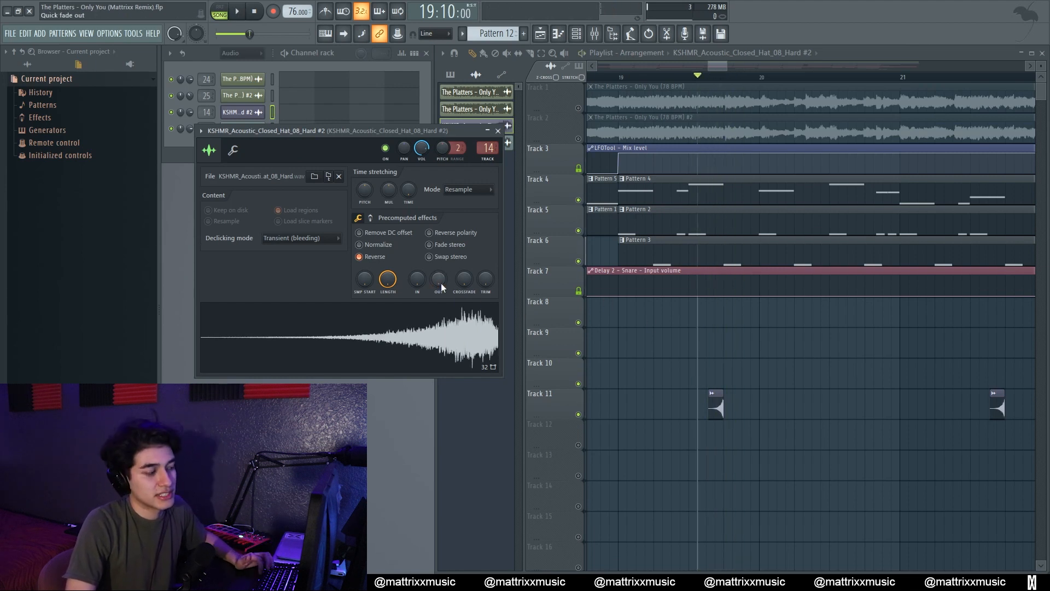
{"action": "key", "text": "space"}
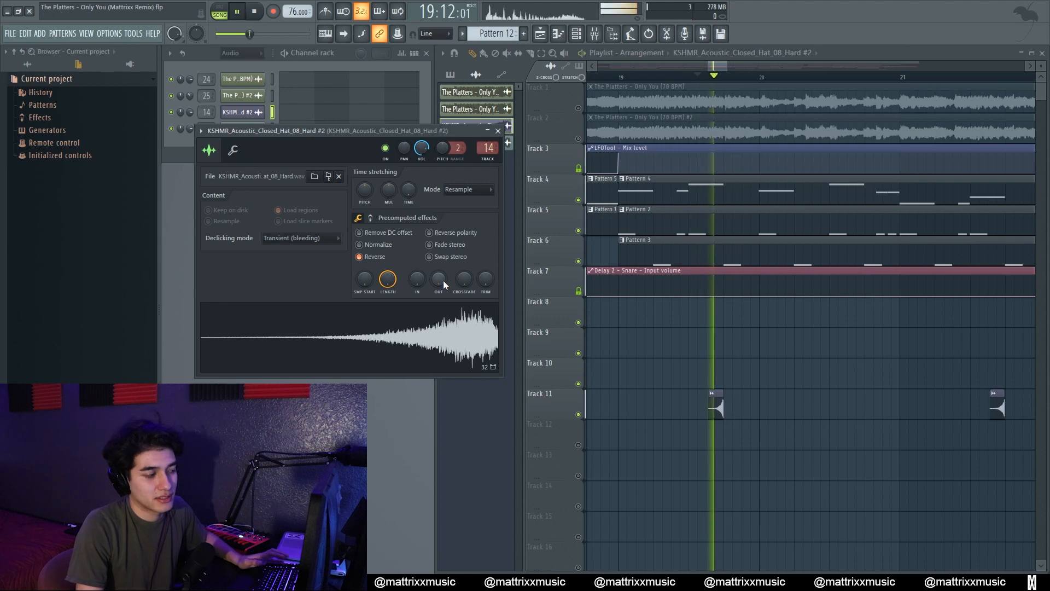
{"action": "key", "text": "space"}
{"action": "key", "text": "space"}
{"action": "key", "text": "space"}
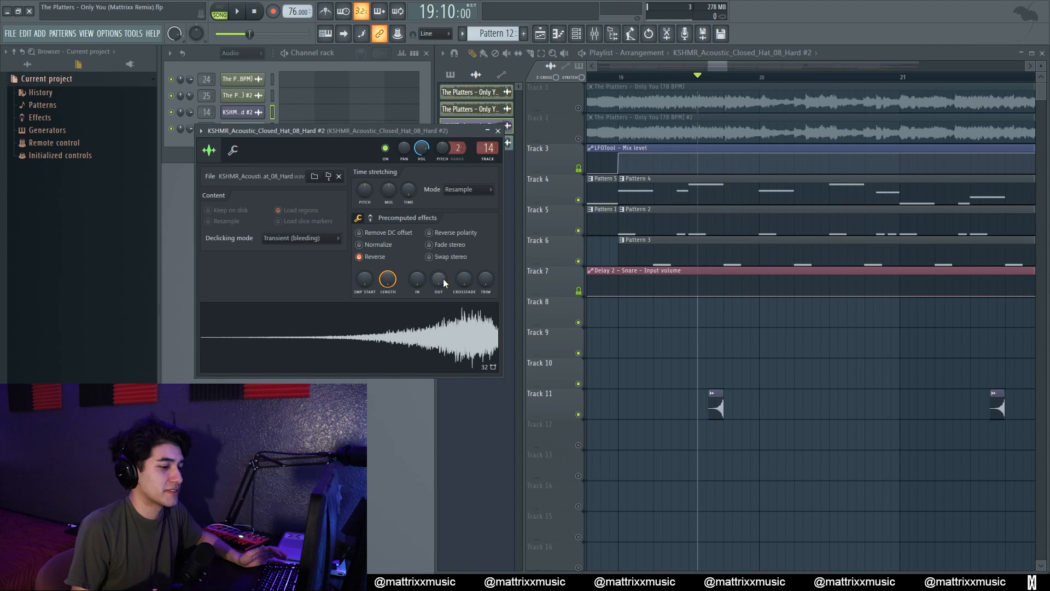
Step: Set the reversed closed hat's fade-out to 21%, play it from bar 19 and readjust the fade-out amount
{"action": "left_click_drag", "start_coordinate": [443, 277], "coordinate": [443, 315]}
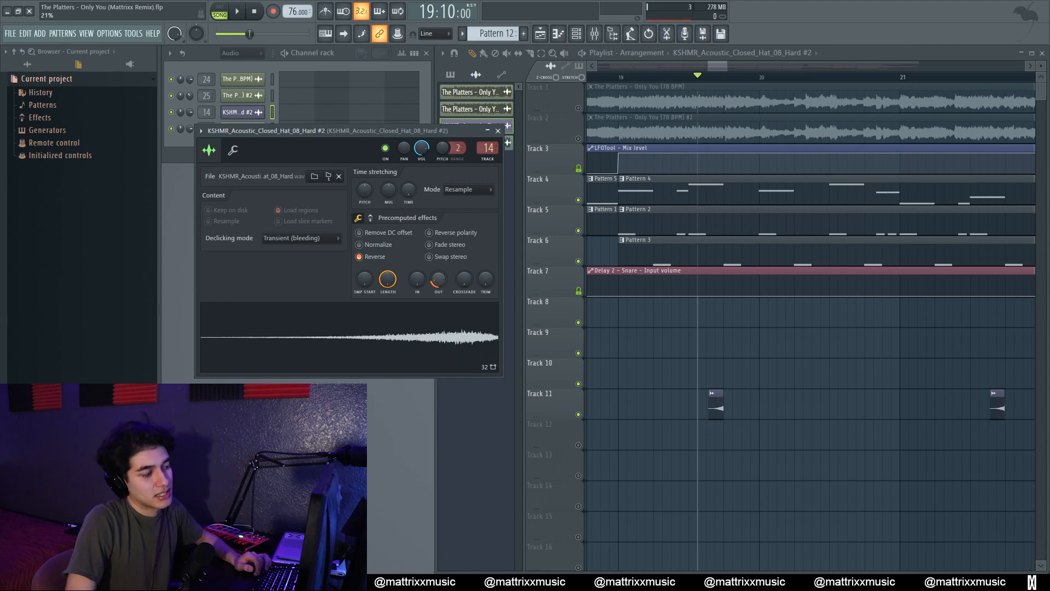
{"action": "key", "text": "space"}
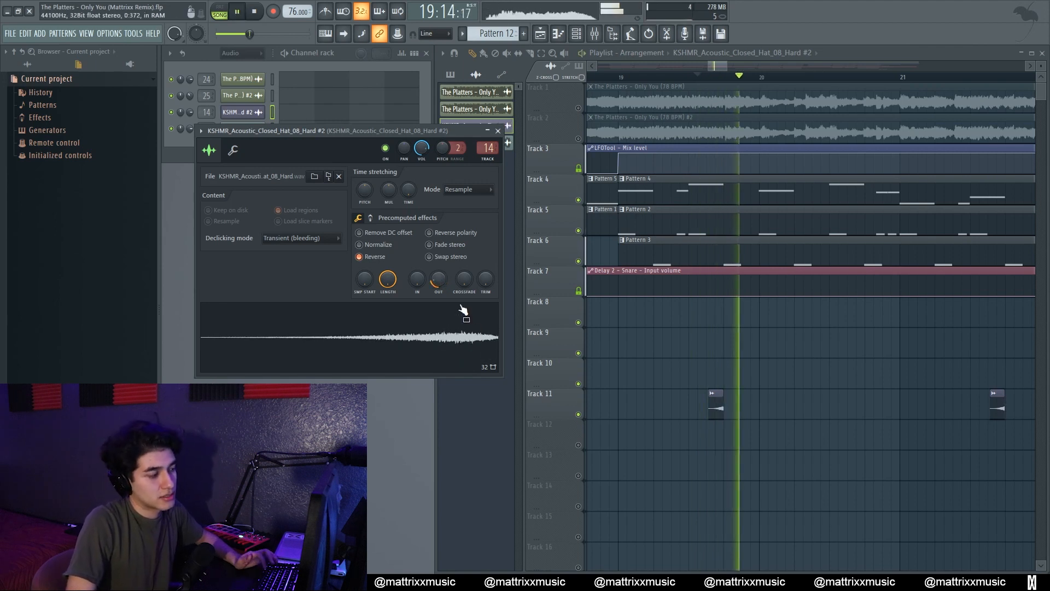
{"action": "key", "text": "space"}
{"action": "left_click_drag", "start_coordinate": [439, 279], "coordinate": [438, 288]}
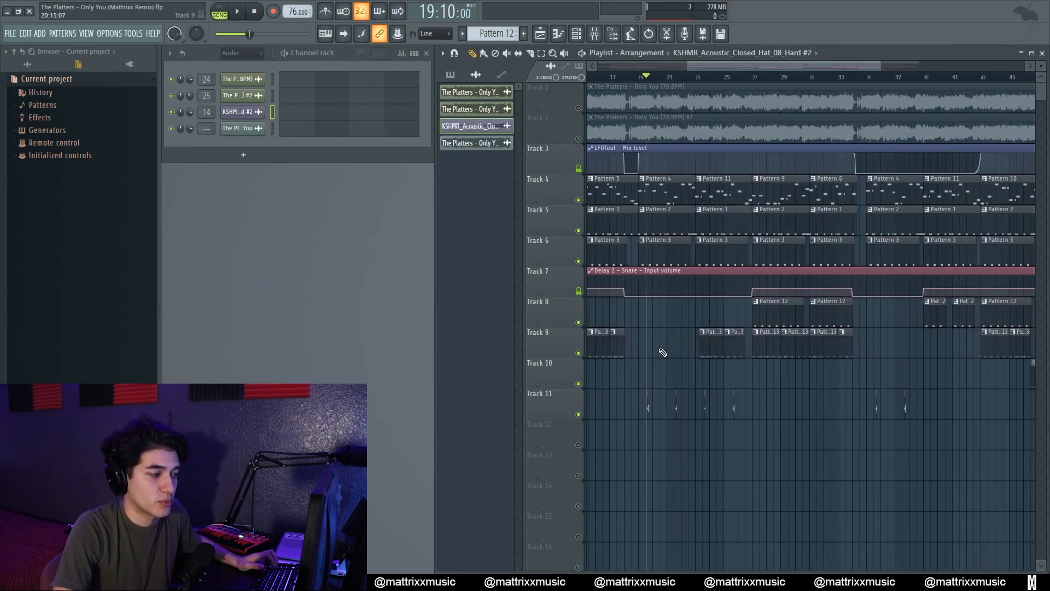
Step: Examine the closed hat notes of Pattern 14, placed on Track 10 in bar 46, in the piano roll
{"action": "left_click_drag", "start_coordinate": [859, 66], "coordinate": [945, 131]}
{"action": "scroll", "coordinate": [855, 423], "scroll_direction": "up", "scroll_amount": 3}
{"action": "scroll", "coordinate": [855, 423], "scroll_direction": "up", "scroll_amount": 3}
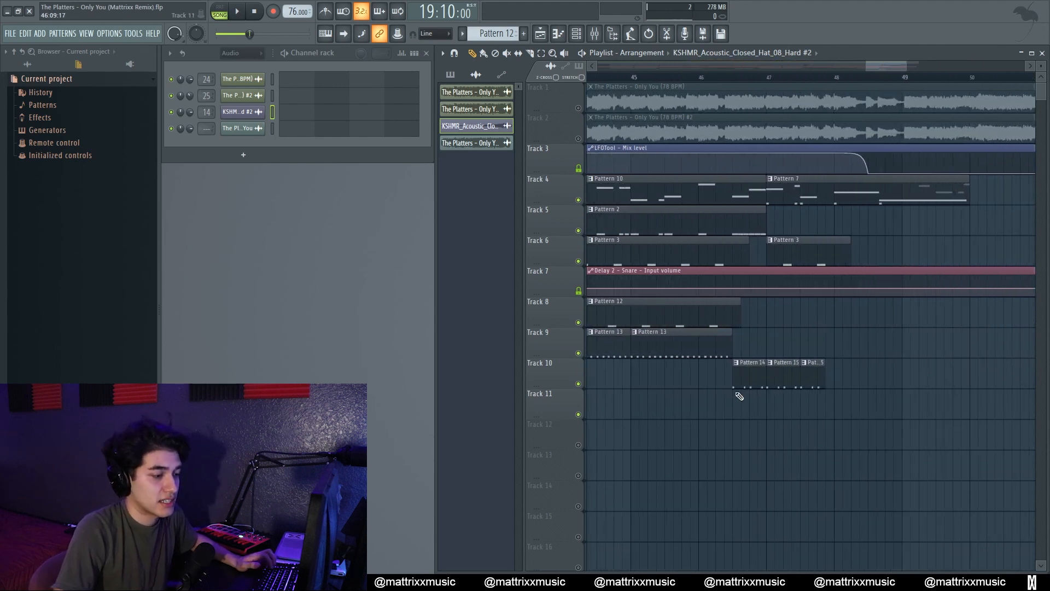
{"action": "double_click", "coordinate": [736, 382]}
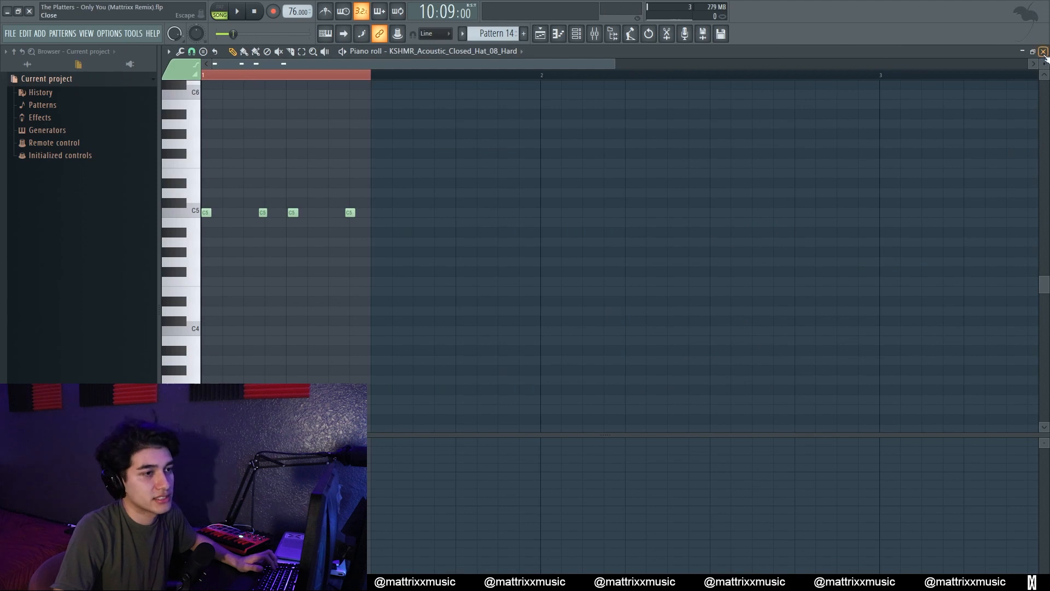
{"action": "left_click", "coordinate": [1043, 52]}
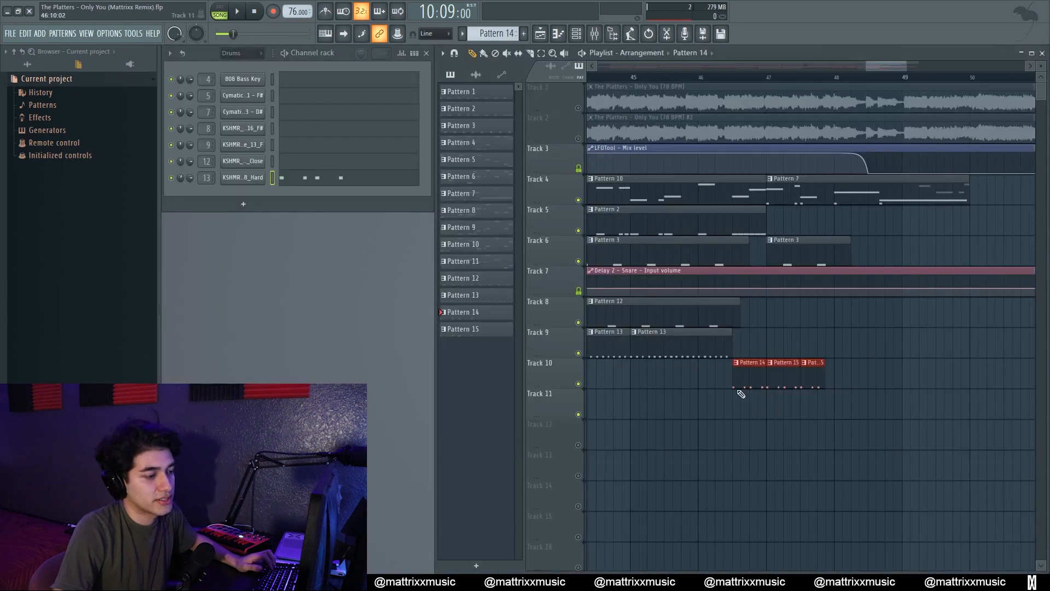
Step: Play the arrangement from late in bar 45 to hear the Pattern 14 and 15 hats on Track 10
{"action": "left_click", "coordinate": [690, 78]}
{"action": "left_click", "coordinate": [673, 79]}
{"action": "left_click", "coordinate": [681, 79]}
{"action": "key", "text": "space"}
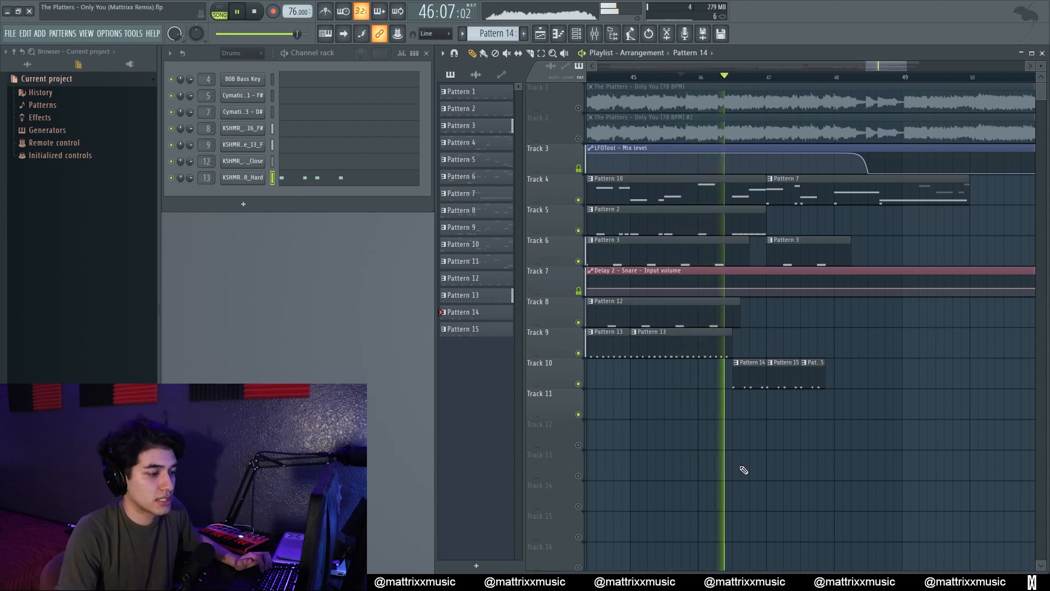
{"action": "key", "text": "space"}
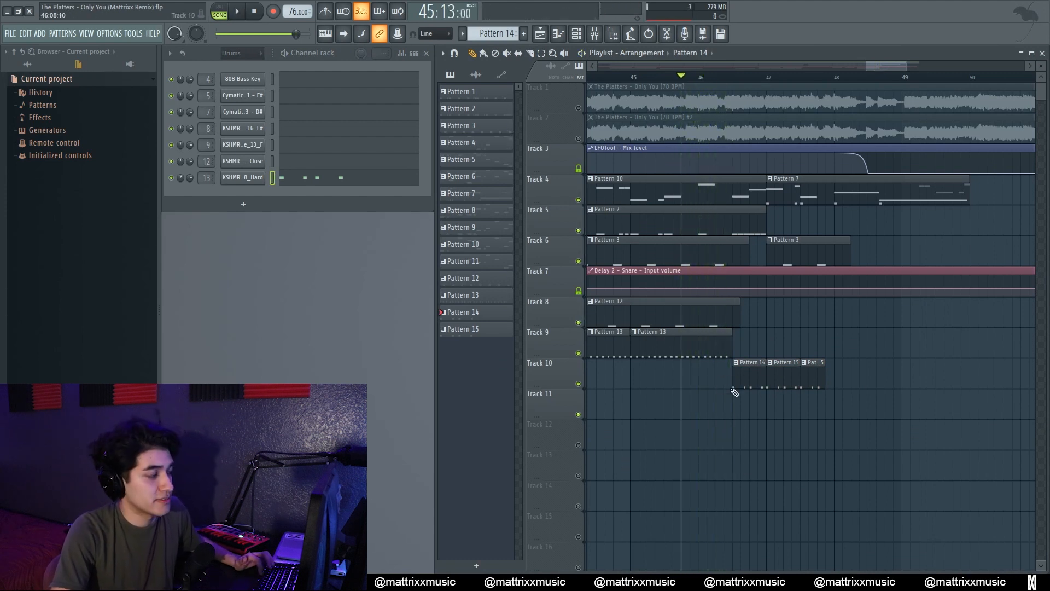
{"action": "key", "text": "space"}
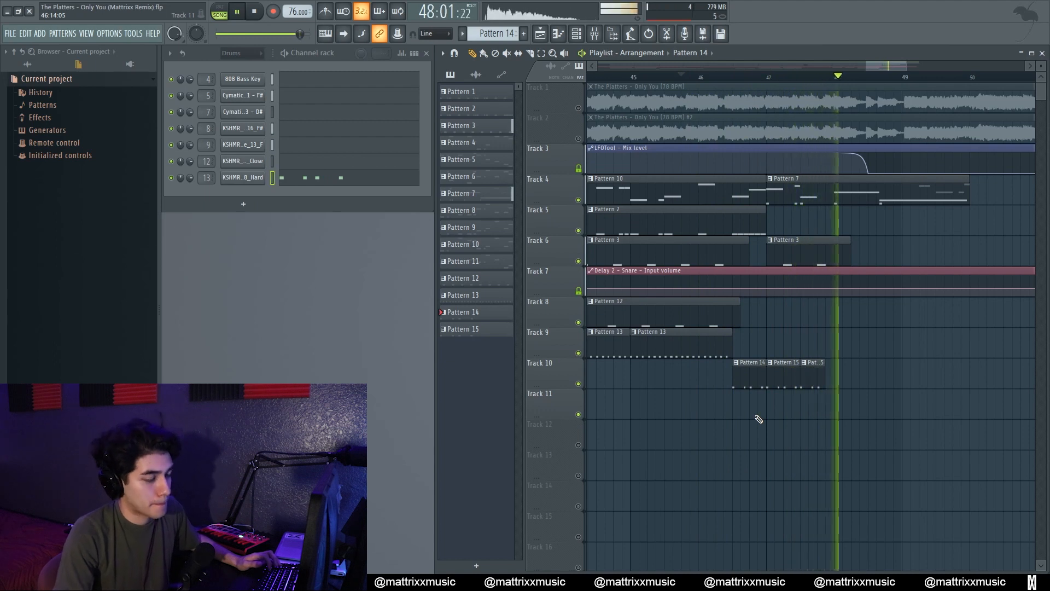
{"action": "key", "text": "space"}
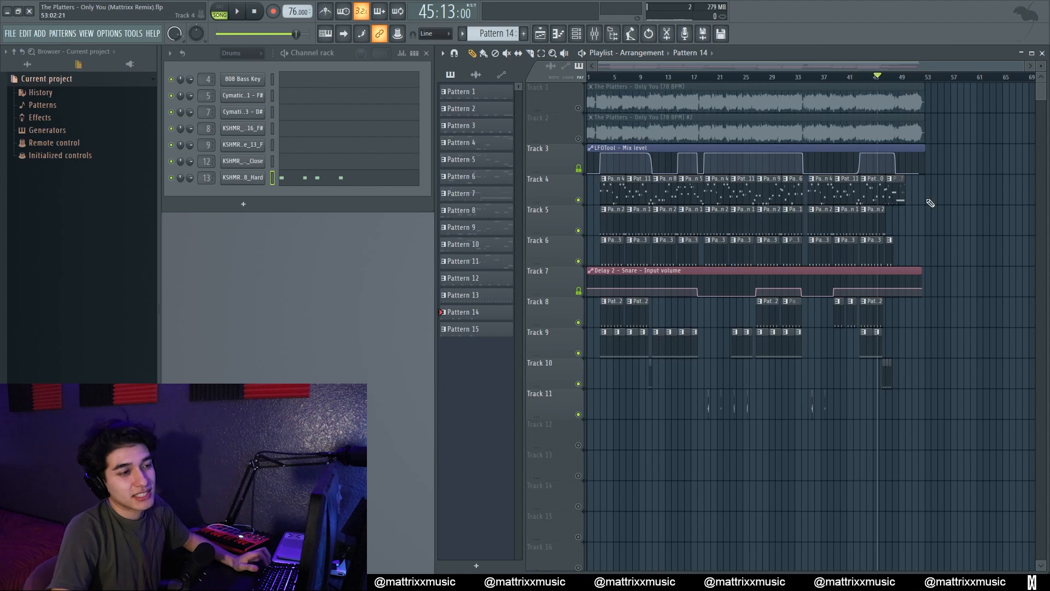
Step: Examine the arrangement's ending from bar 46 to bar 53, moving the playhead between bars 46, 49 and 48
{"action": "scroll", "coordinate": [934, 212], "scroll_direction": "up", "scroll_amount": 8}
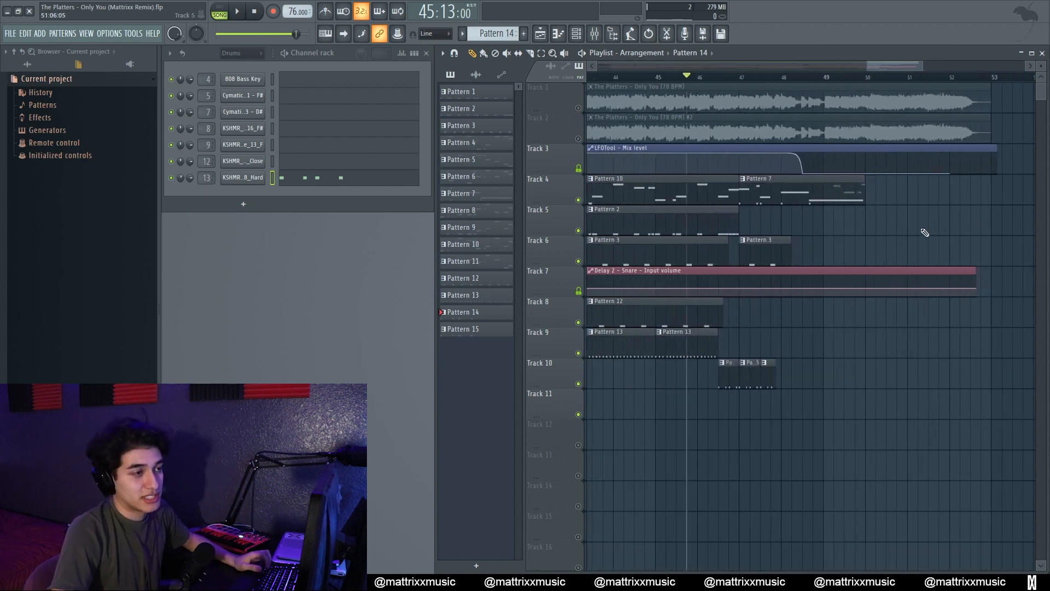
{"action": "mouse_move", "coordinate": [695, 80]}
{"action": "left_mouse_down"}
{"action": "mouse_move", "coordinate": [623, 77]}
{"action": "mouse_move", "coordinate": [771, 80]}
{"action": "left_mouse_up"}
{"action": "left_click_drag", "start_coordinate": [785, 133], "coordinate": [733, 124]}
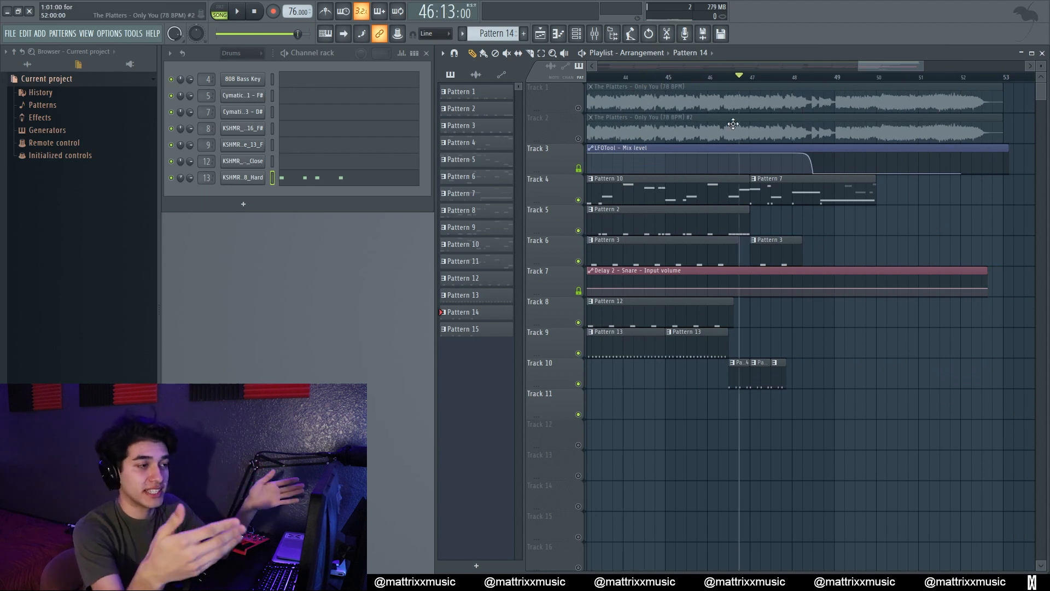
{"action": "left_click_drag", "start_coordinate": [678, 79], "coordinate": [841, 148]}
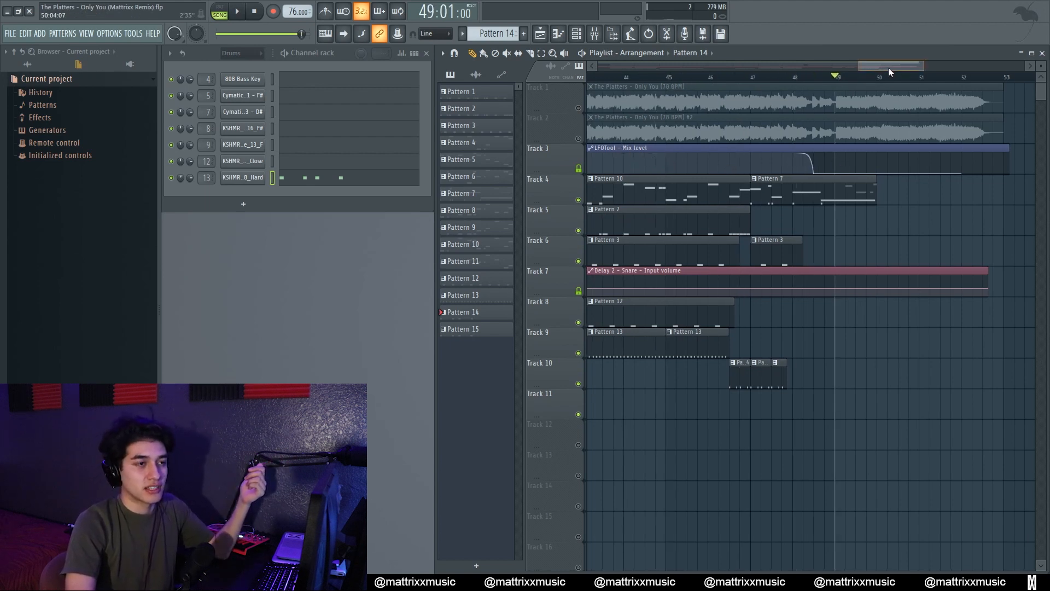
{"action": "left_click_drag", "start_coordinate": [888, 67], "coordinate": [904, 76]}
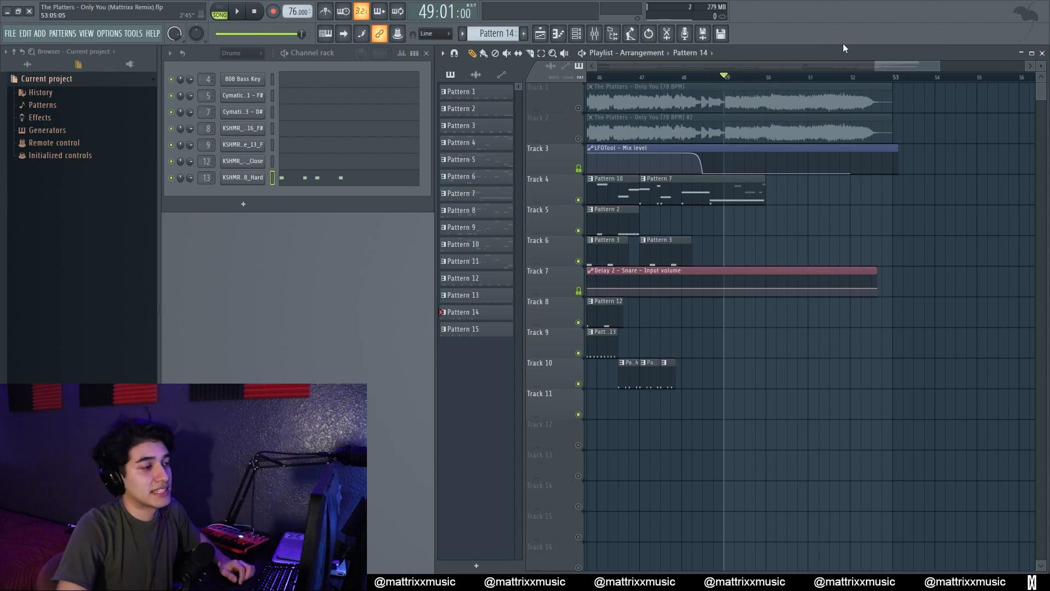
{"action": "mouse_move", "coordinate": [725, 77]}
{"action": "left_mouse_down"}
{"action": "mouse_move", "coordinate": [659, 77]}
{"action": "mouse_move", "coordinate": [690, 77]}
{"action": "mouse_move", "coordinate": [682, 78]}
{"action": "left_mouse_up"}
{"action": "scroll", "coordinate": [692, 178], "scroll_direction": "up", "scroll_amount": 4, "text": "ctrl"}
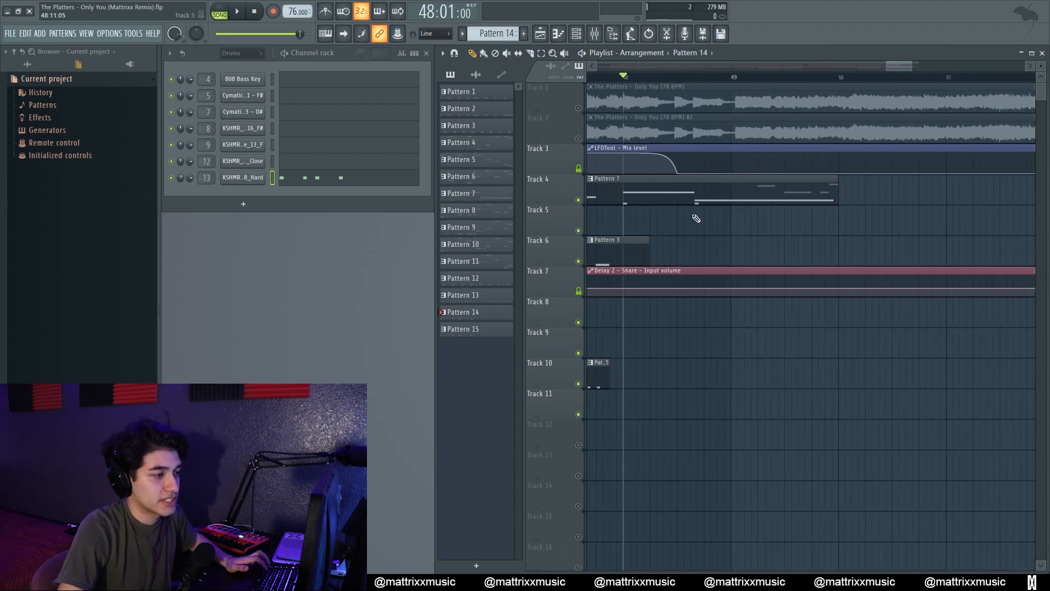
{"action": "scroll", "coordinate": [696, 219], "scroll_direction": "down", "scroll_amount": 3, "text": "ctrl"}
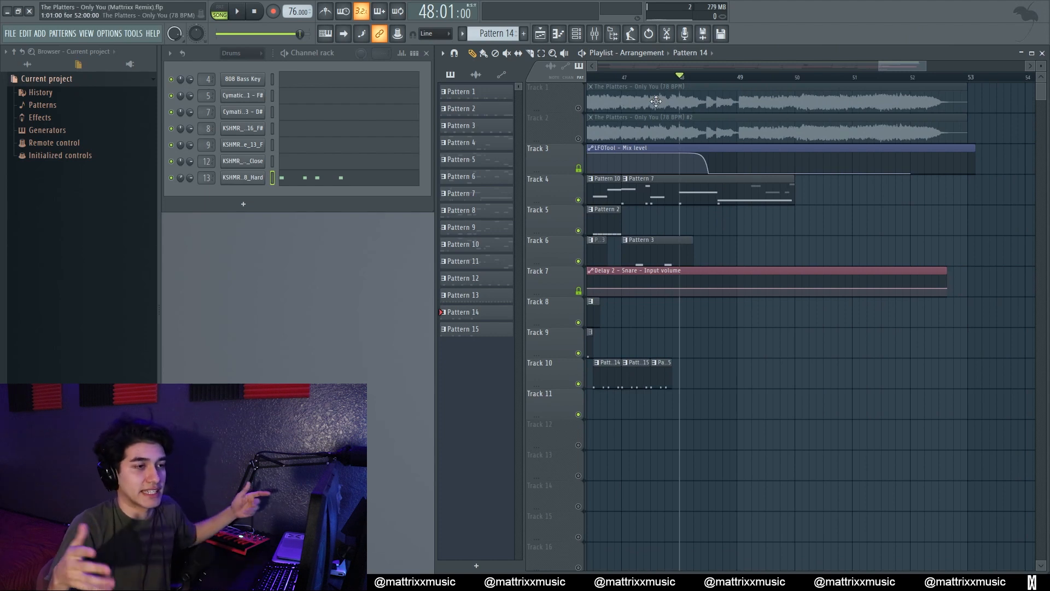
Step: Unmute the original song on Track 1 and move the playhead to bar 47
{"action": "key", "text": "space"}
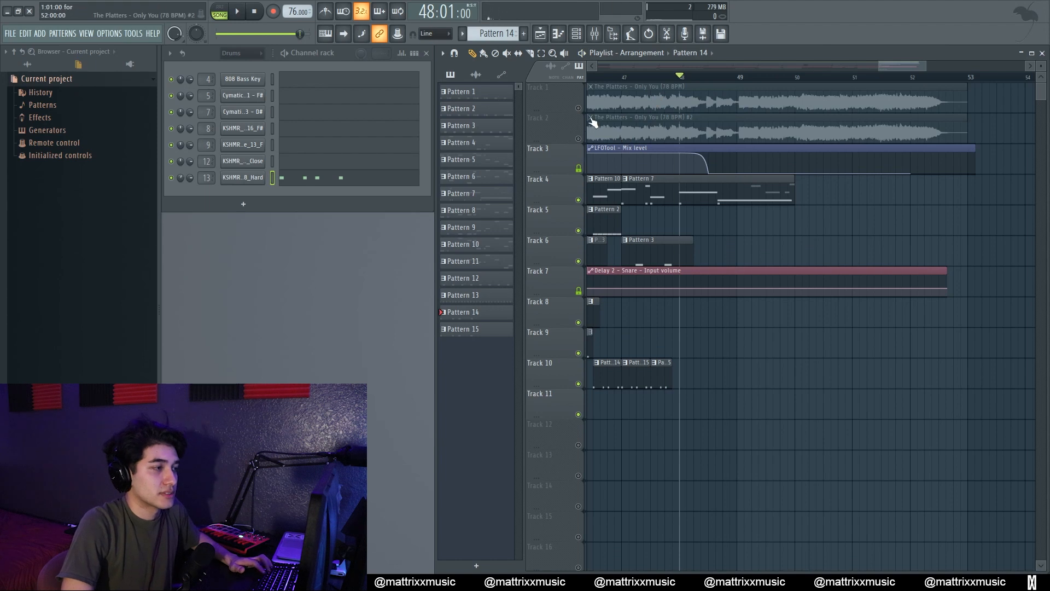
{"action": "left_click", "coordinate": [578, 108]}
{"action": "key", "text": "space"}
{"action": "left_click", "coordinate": [624, 78]}
Step: Play the ending from bar 47 to hear the original song together with the 808 and drum patterns
{"action": "key", "text": "space"}
{"action": "key", "text": "space"}
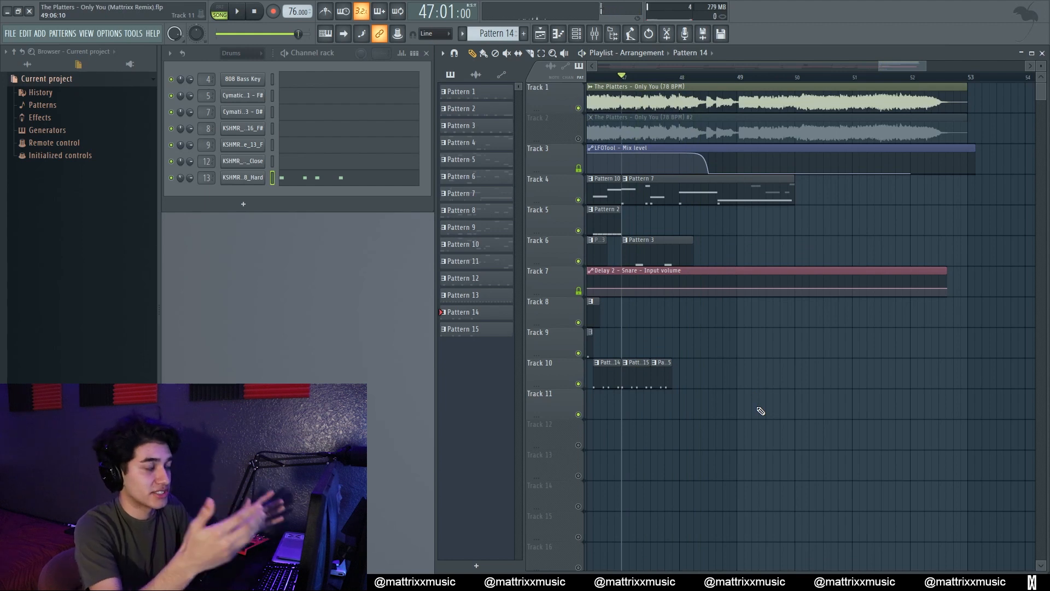
{"action": "key", "text": "space"}
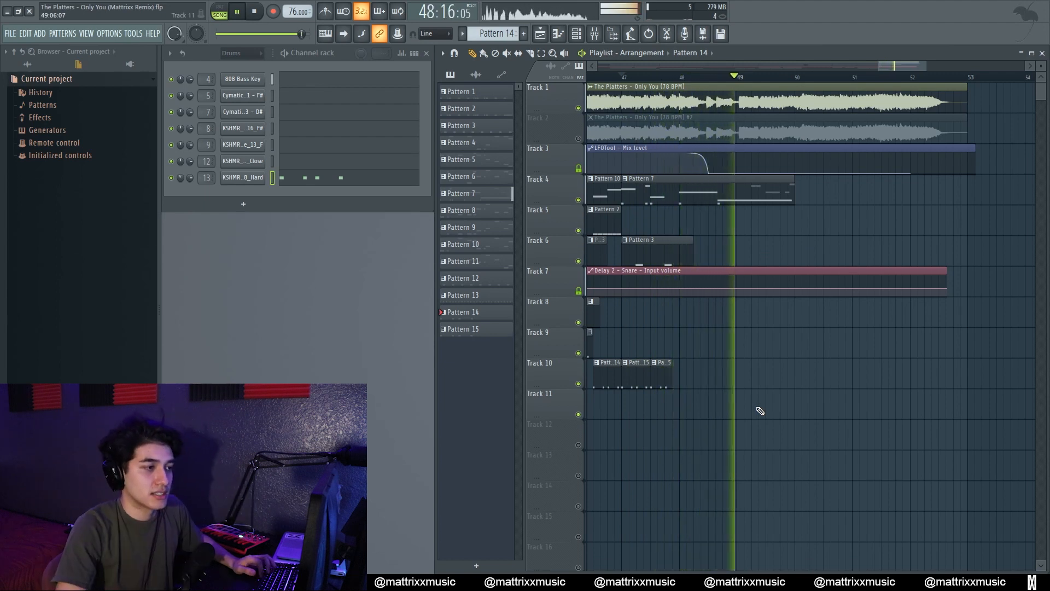
{"action": "key", "text": "space"}
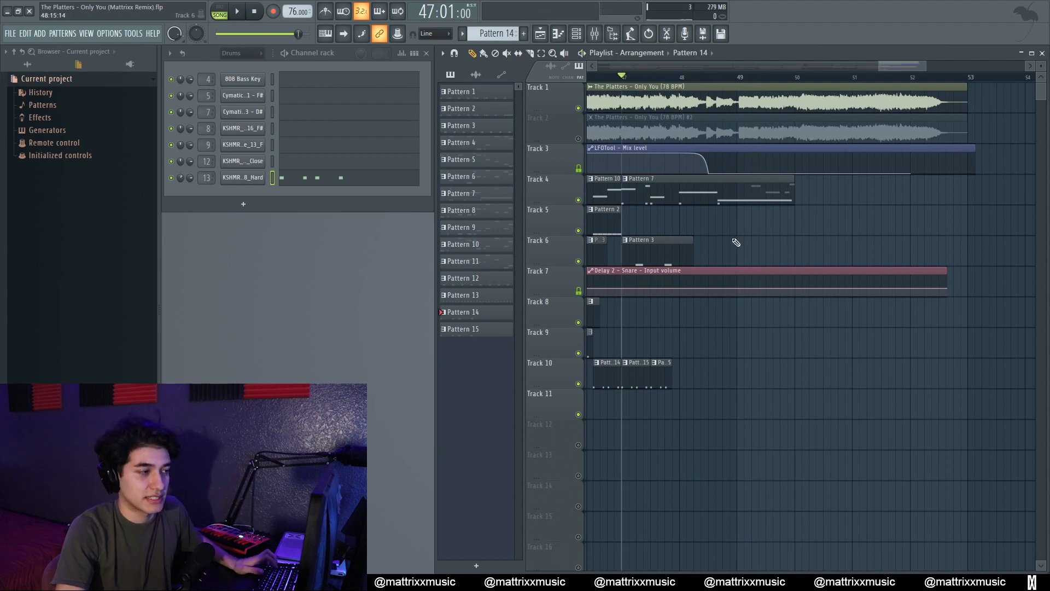
{"action": "scroll", "coordinate": [736, 242], "scroll_direction": "up", "scroll_amount": 3}
{"action": "scroll", "coordinate": [726, 227], "scroll_direction": "down", "scroll_amount": 1}
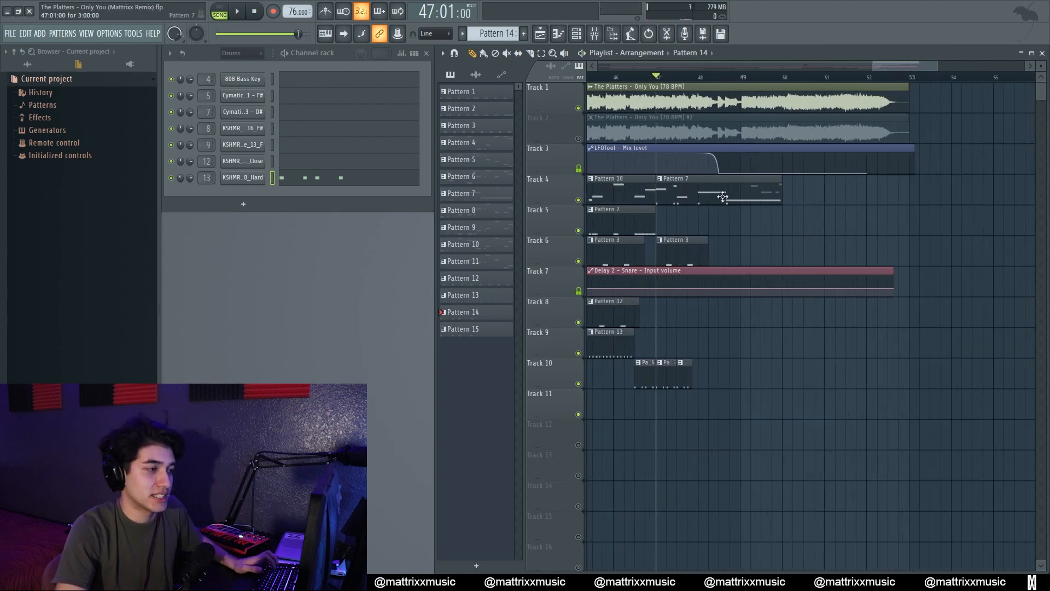